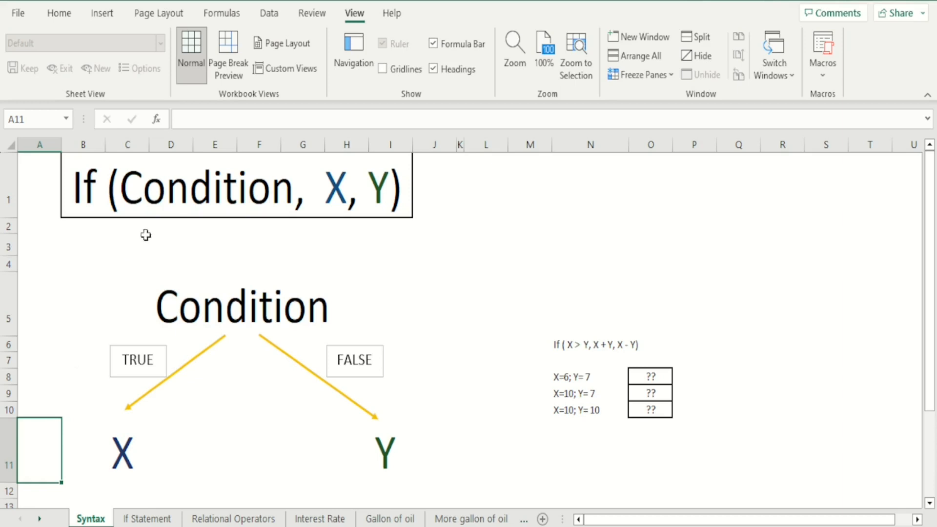
- Examine the IF syntax in B1, its condition argument, and the example expression in N6
click(151, 203)
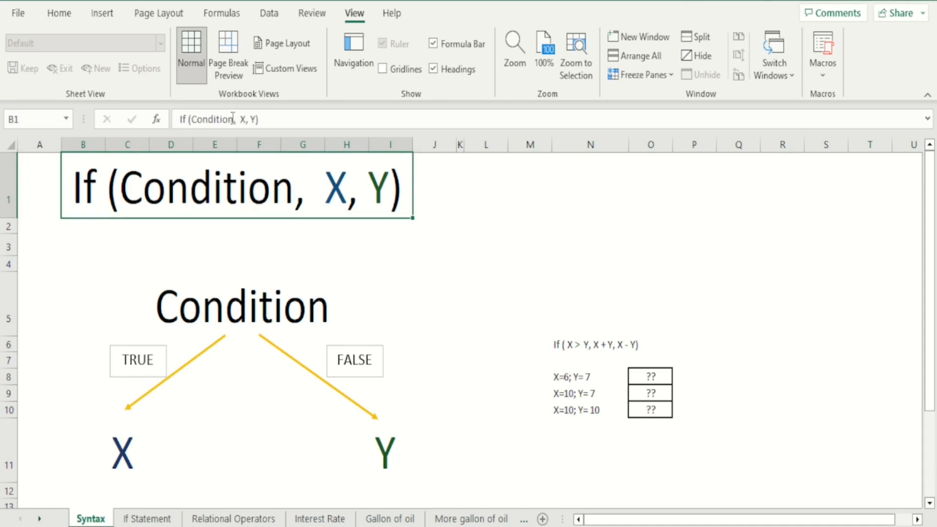
drag(232, 120, 197, 121)
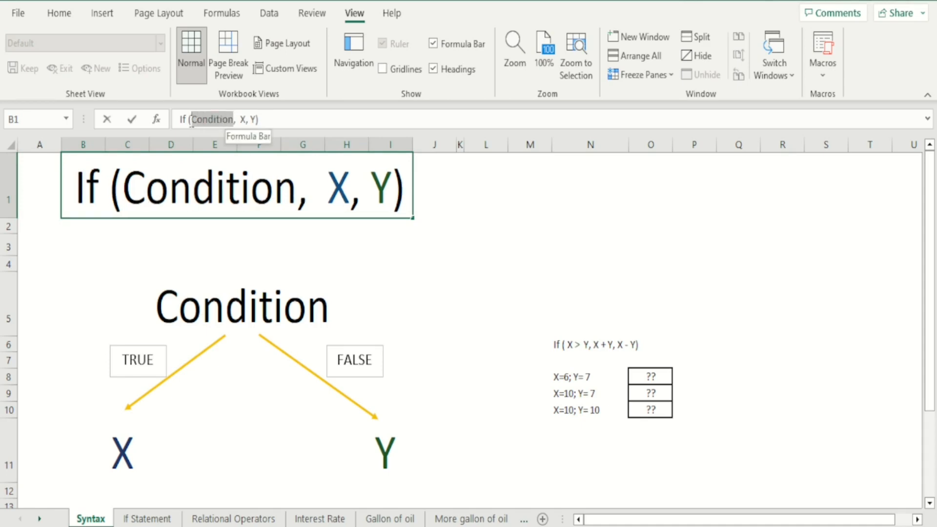
click(519, 246)
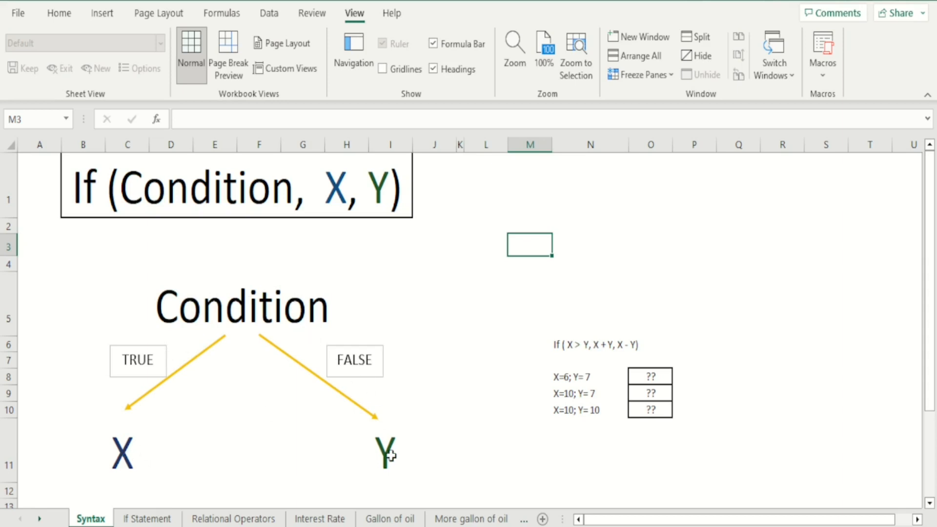
click(763, 365)
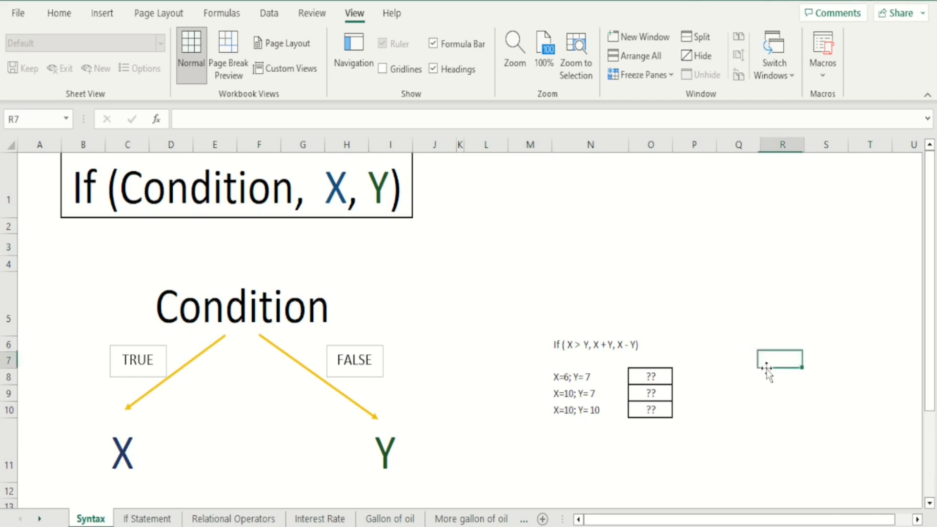
click(603, 348)
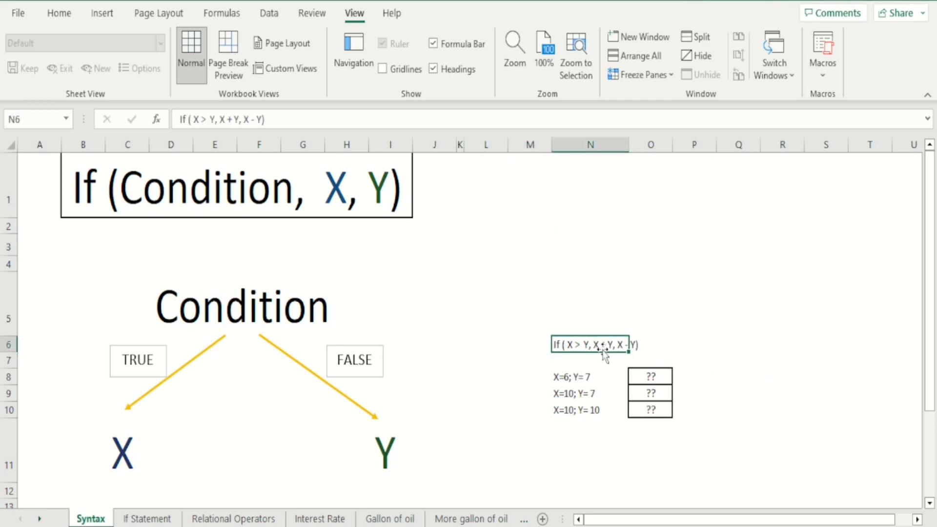
click(729, 341)
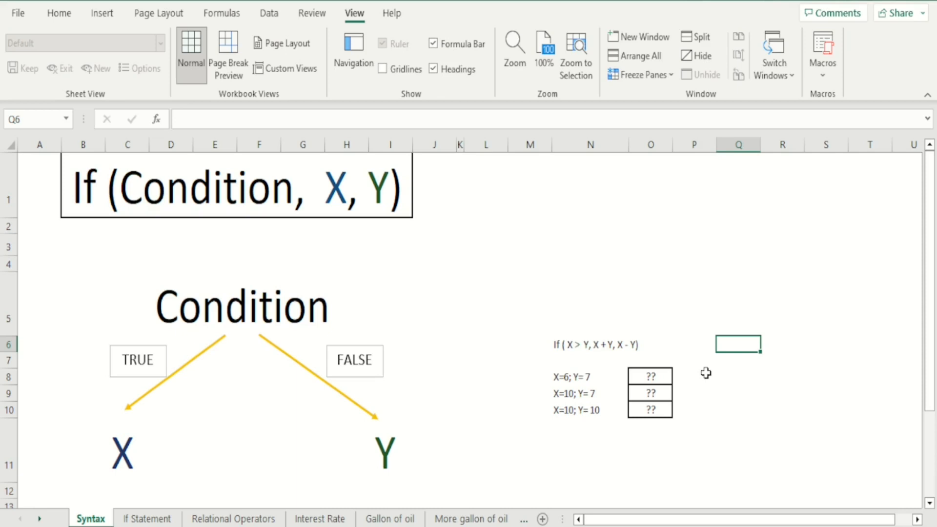
- Replace the placeholder in O8 with the formula =6-7 for the case X=6, Y=7
click(666, 377)
key(Delete)
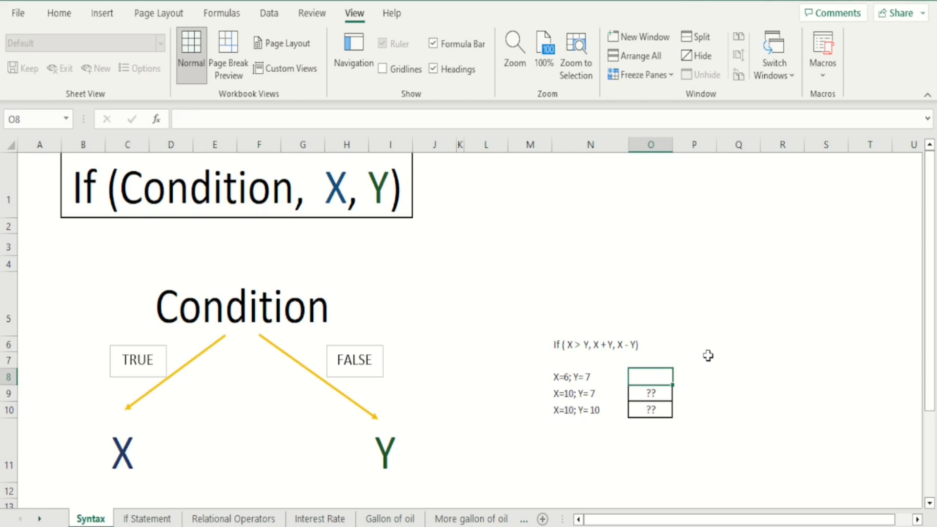
text(=6-)
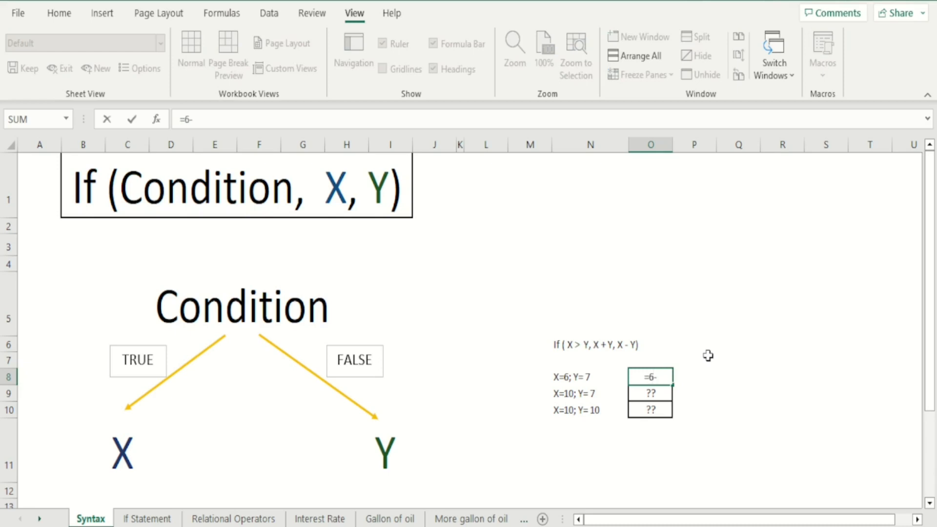
text(7)
key(Return)
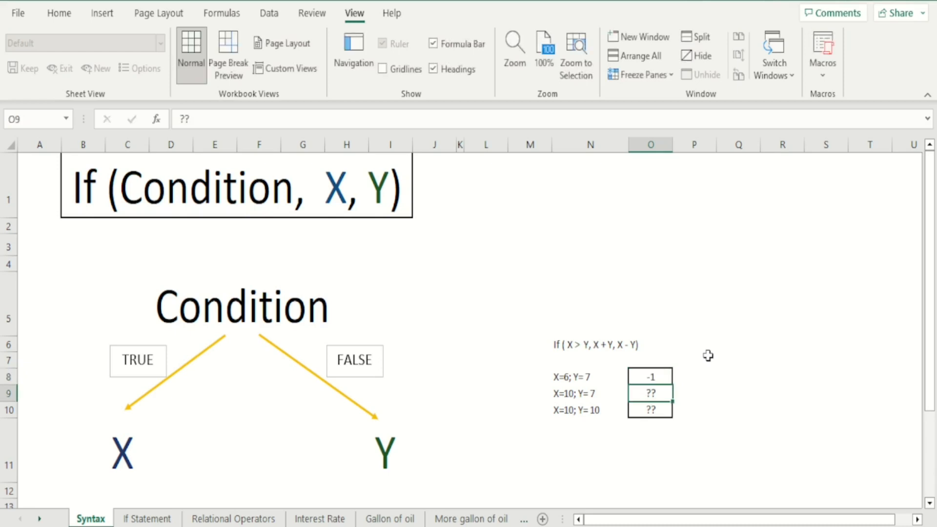
- Replace the placeholder in O9 with the formula =10+7 for the case X=10, Y=7
key(Delete)
key(Left)
key(Left)
key(Right)
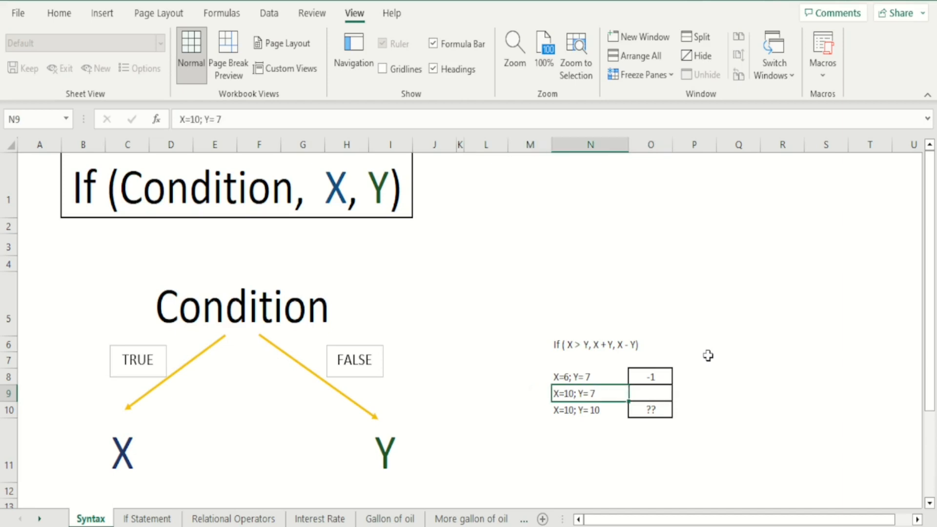
key(Right)
key(Right)
key(Left)
key(Down)
key(Down)
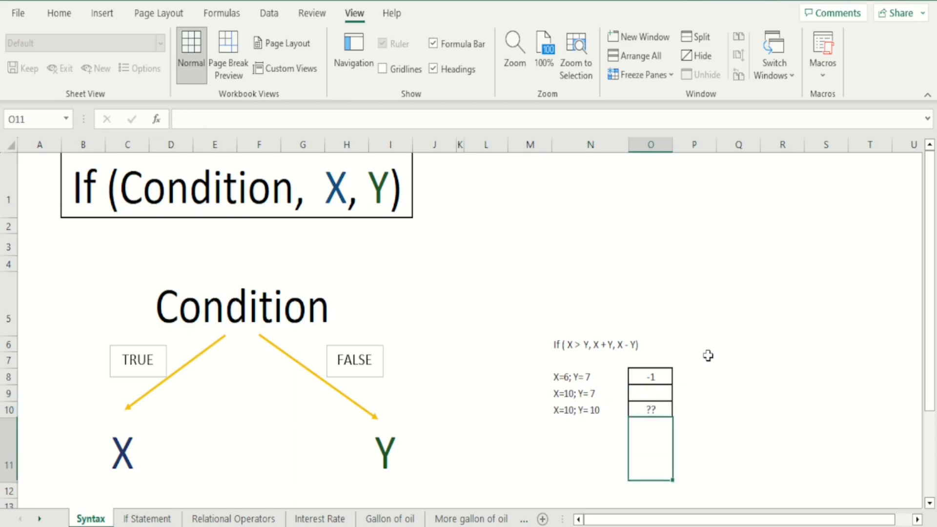
key(Down)
key(Up)
key(Up)
key(Down)
key(Up)
key(Up)
text(=)
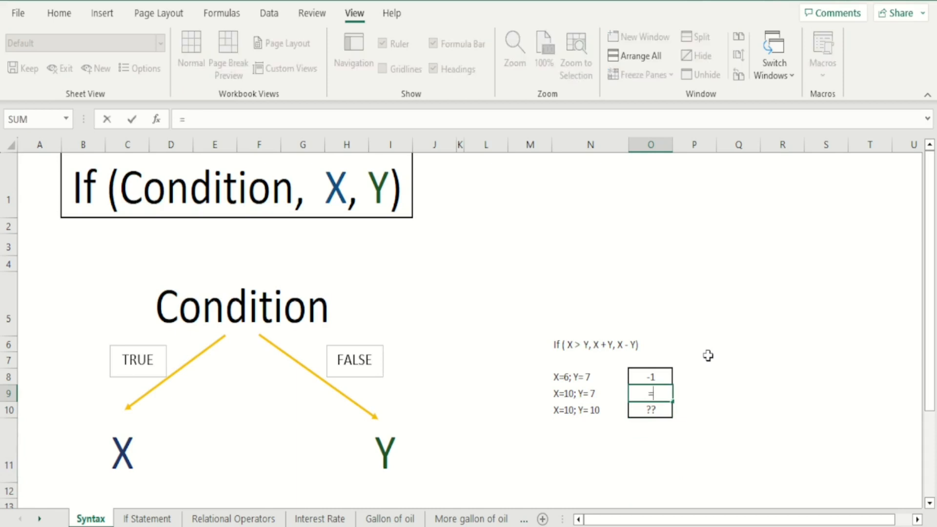
text(10+7)
key(Return)
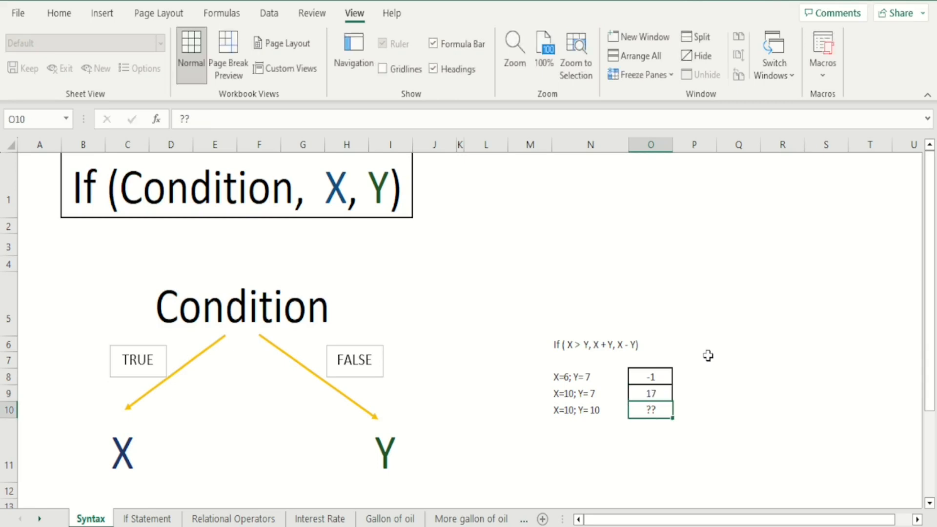
- Replace the placeholder in O10 with the formula =10-10 for the case X=10, Y=10
key(Delete)
key(Down)
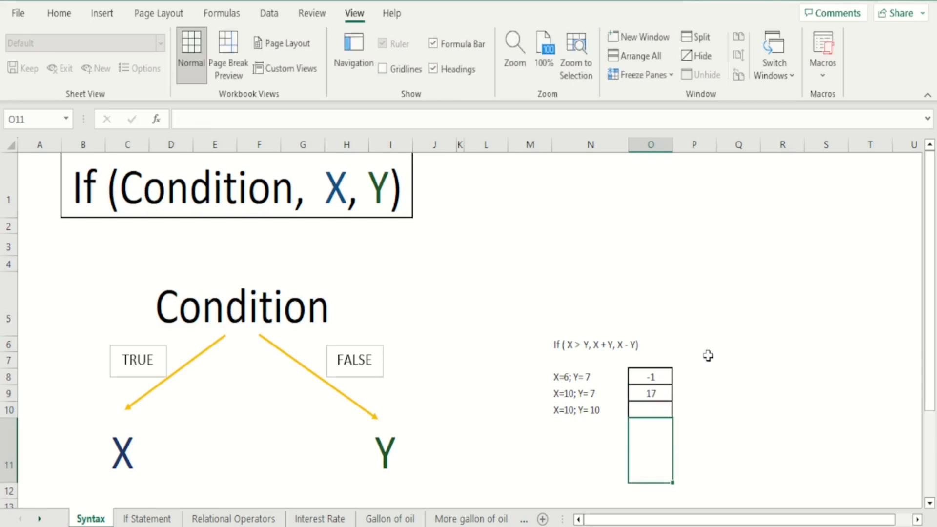
key(Left)
key(Up)
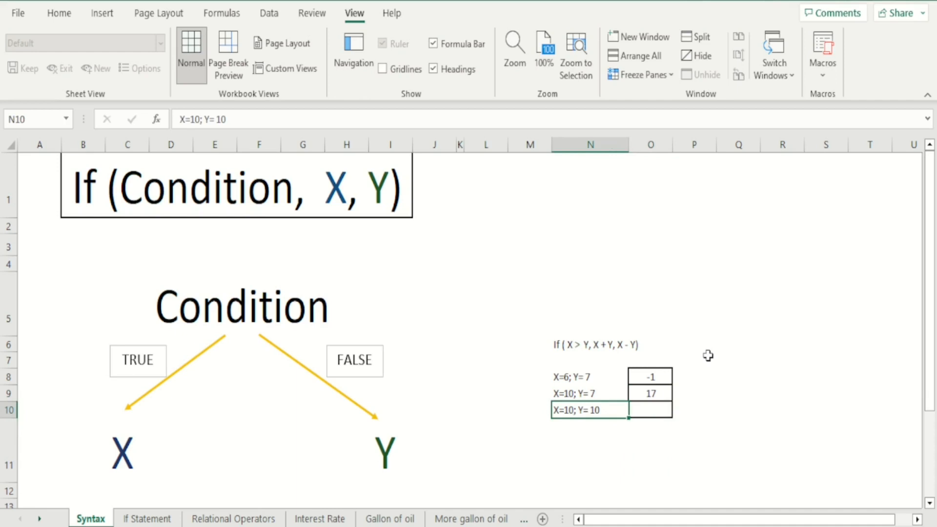
key(Down)
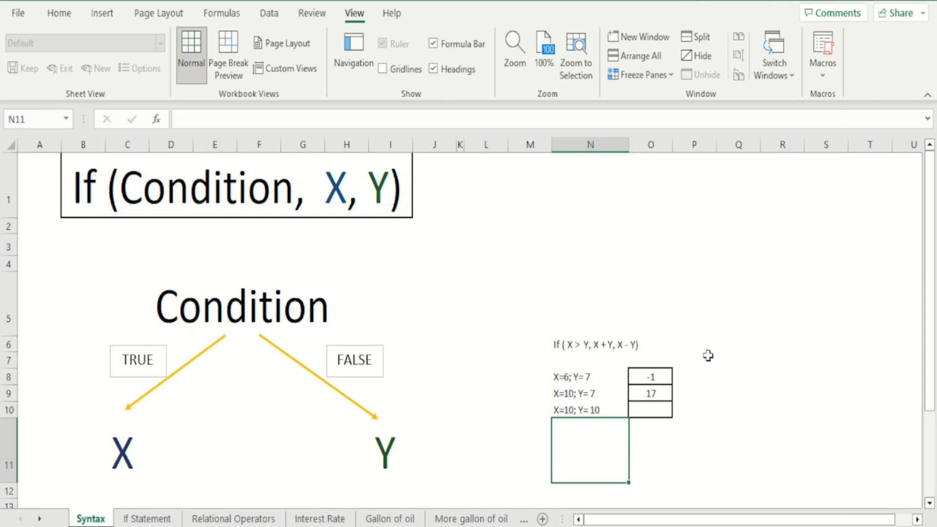
key(Up)
key(Up)
key(Down)
key(Down)
key(Right)
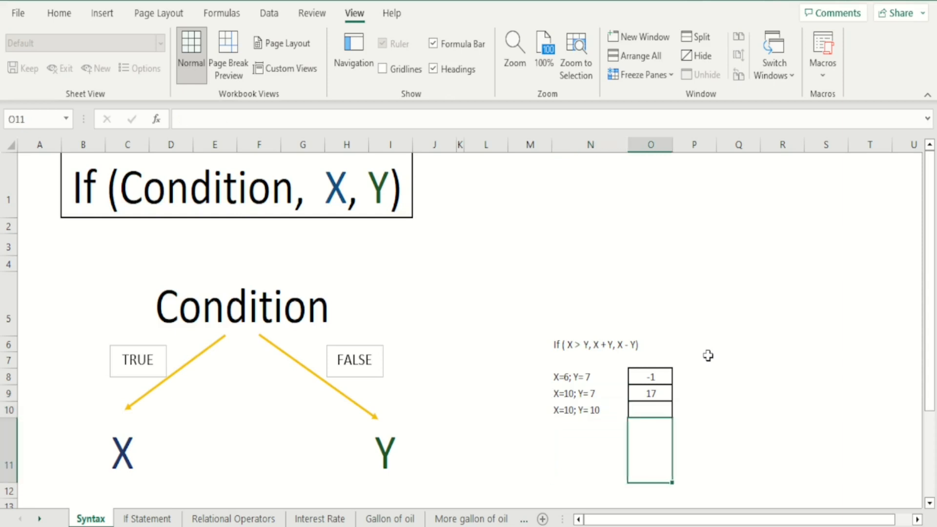
key(Up)
text(=)
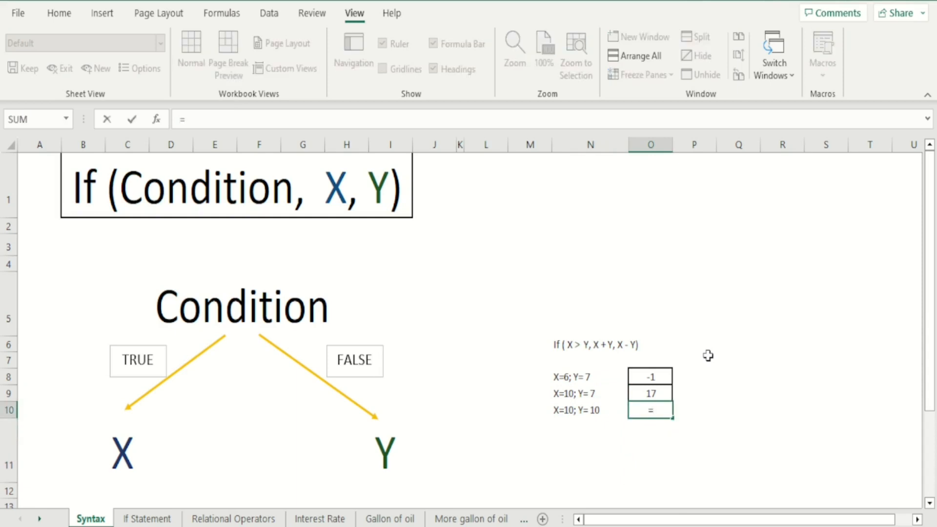
text(10-10)
key(Return)
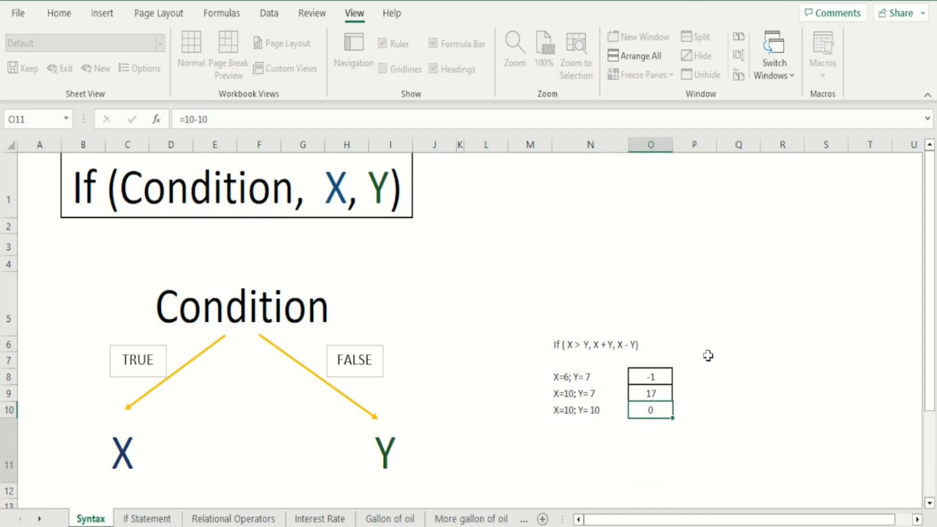
key(Return)
key(Right)
key(Up)
key(Up)
key(Right)
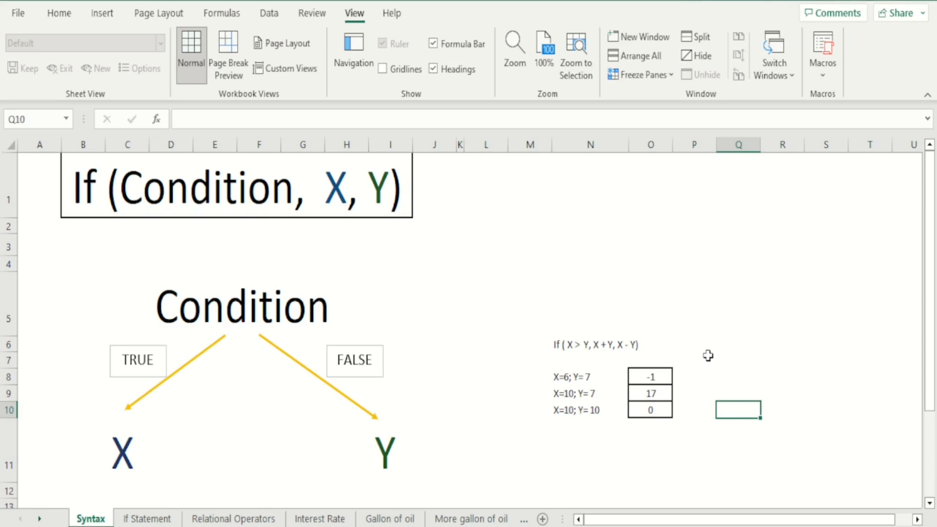
- Review the IF/ELSE layout on the If Statement sheet and each comparison symbol on the Relational Operators sheet
click(157, 519)
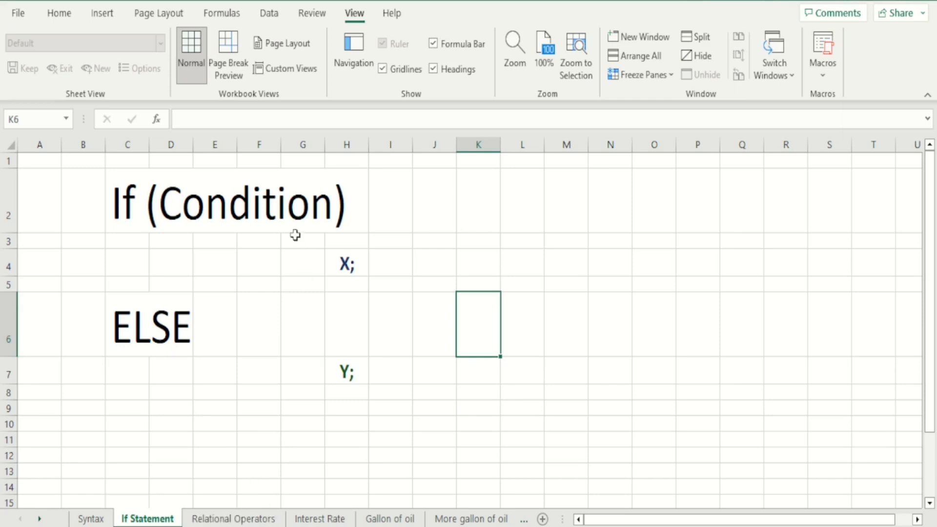
click(248, 520)
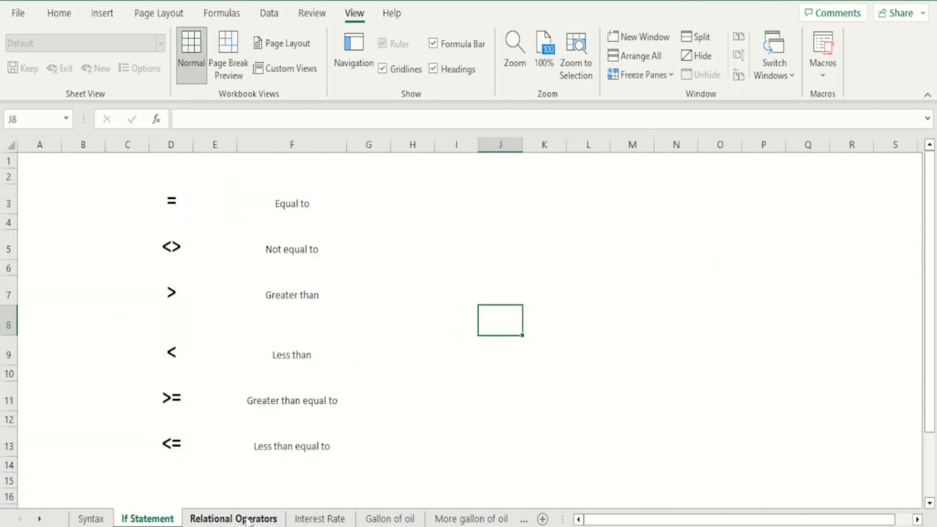
click(569, 273)
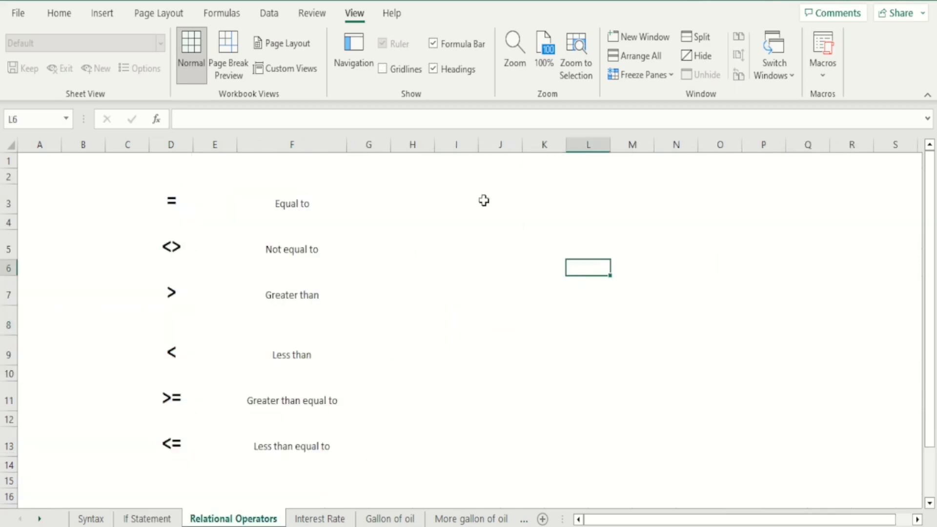
click(477, 196)
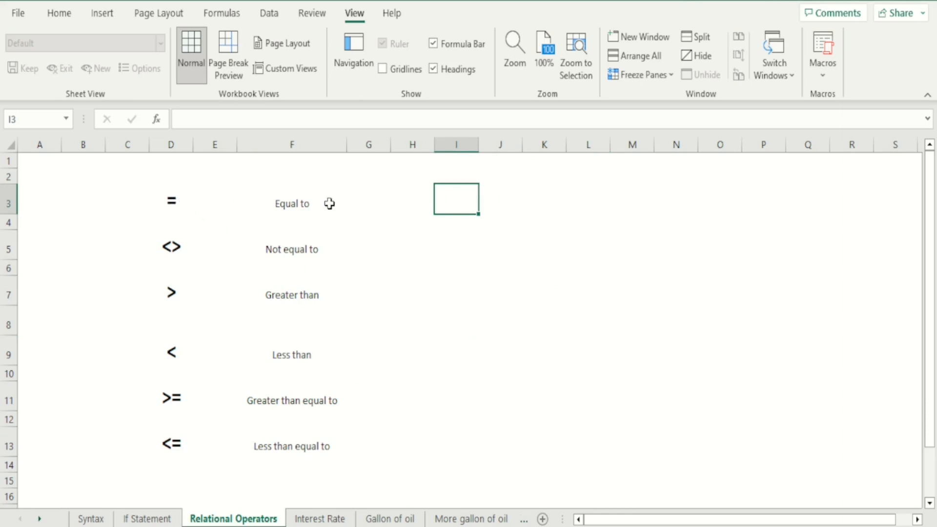
click(173, 204)
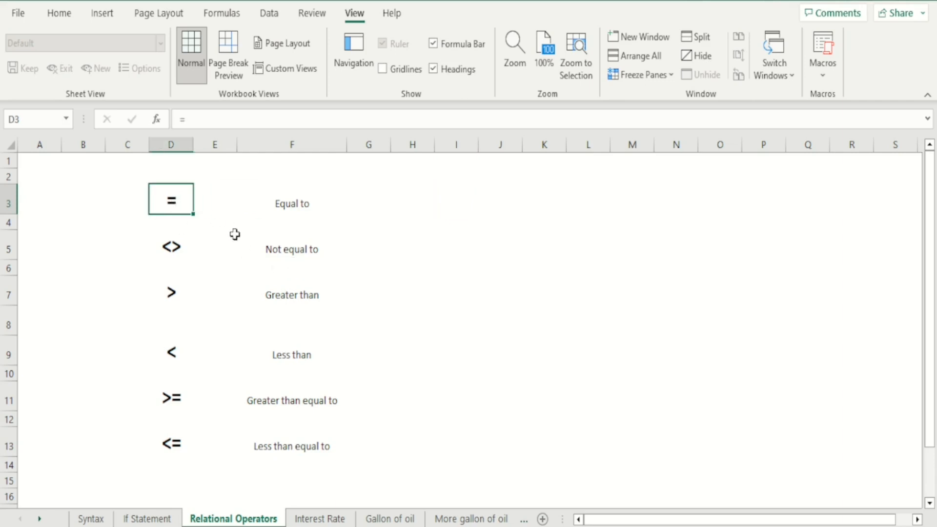
click(177, 253)
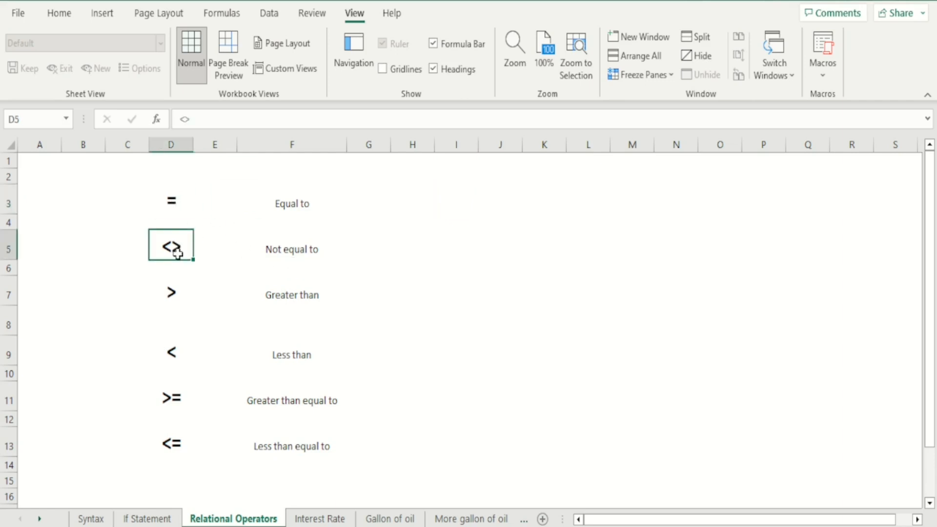
click(177, 307)
click(176, 352)
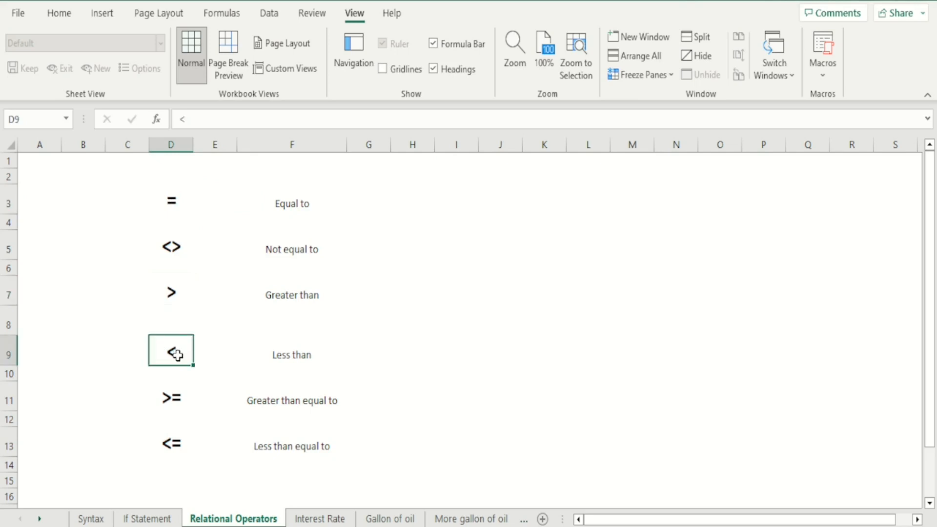
click(176, 393)
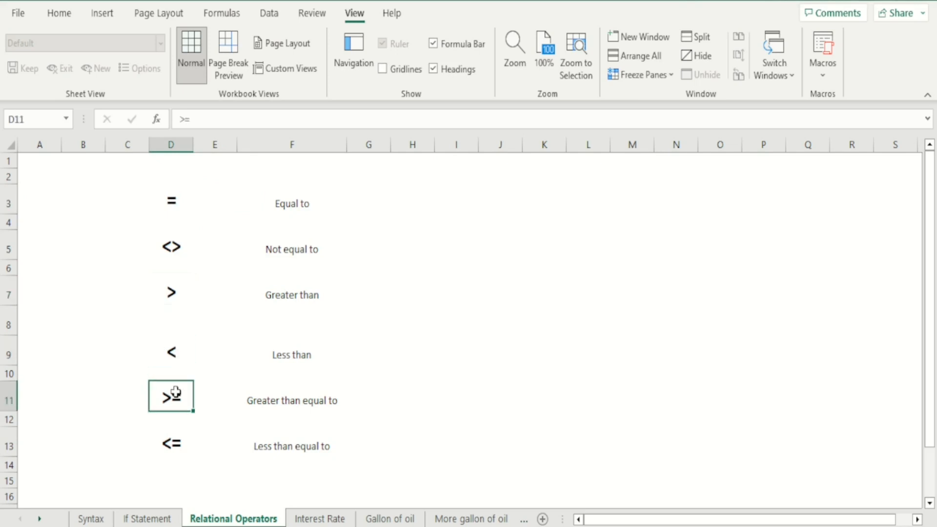
click(177, 446)
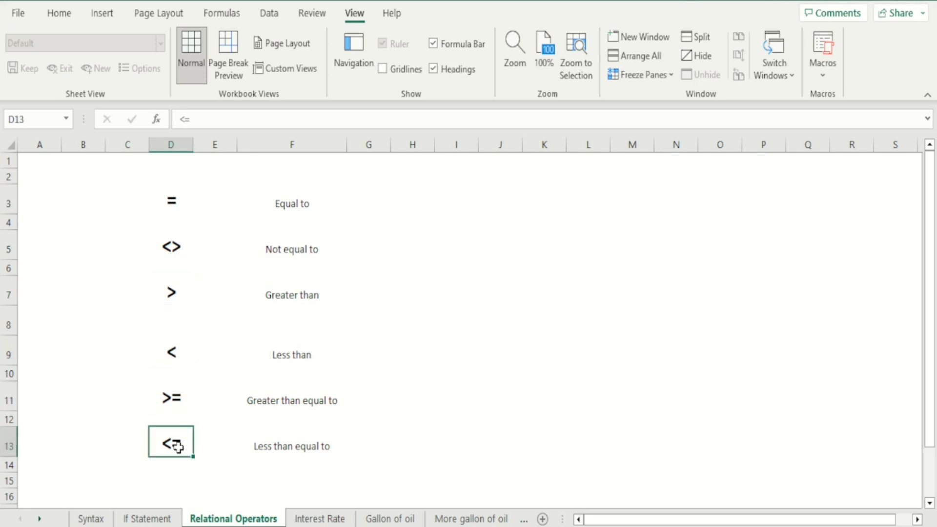
click(462, 316)
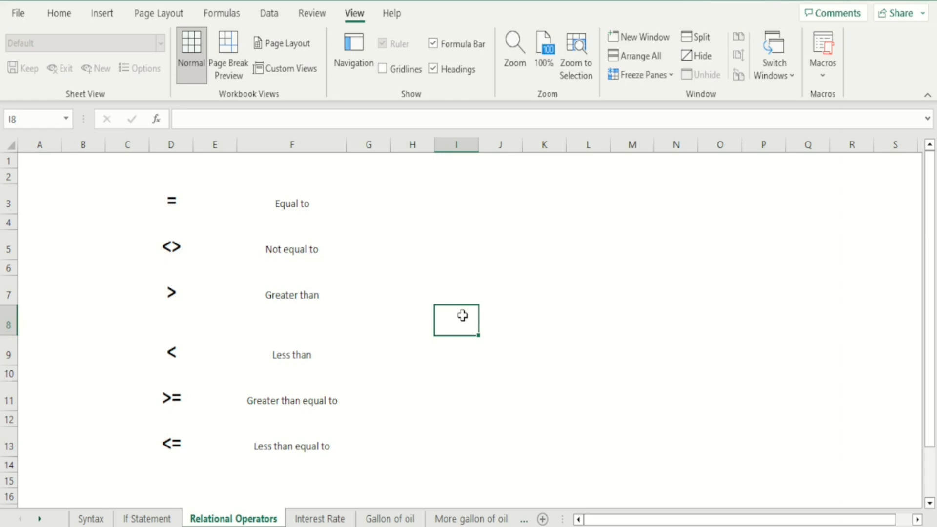
- Open the Interest Rate sheet containing the bank loan problem and the borrower table
click(310, 520)
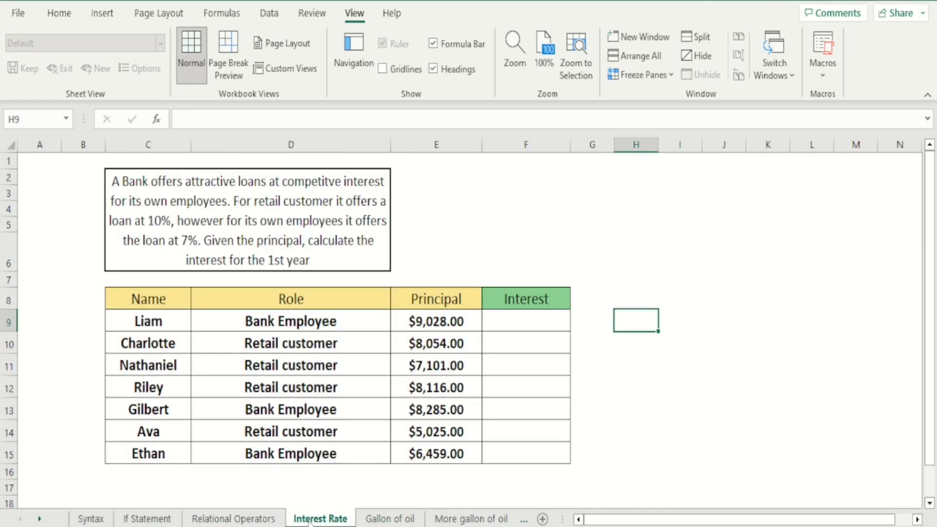
click(638, 253)
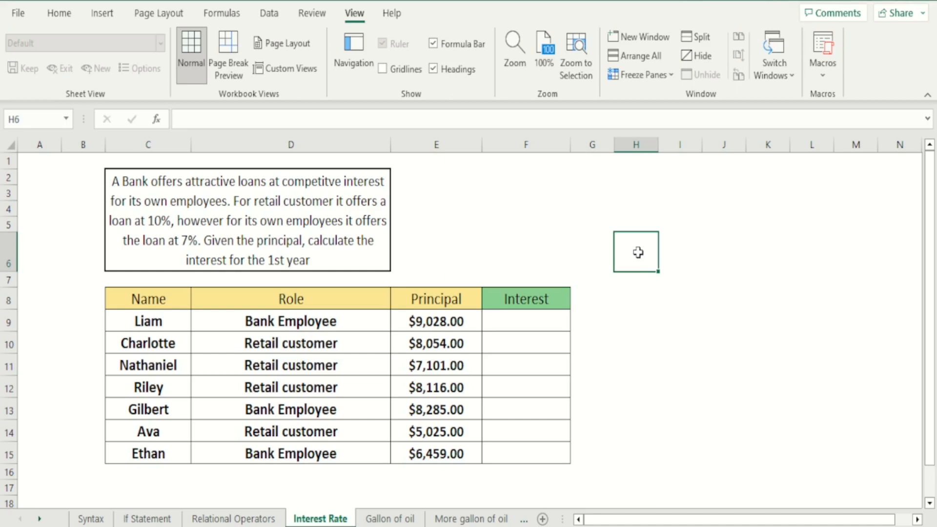
- Calculate the first borrower's interest in F9 at the bank employee rate with the formula =E9*7%
click(522, 319)
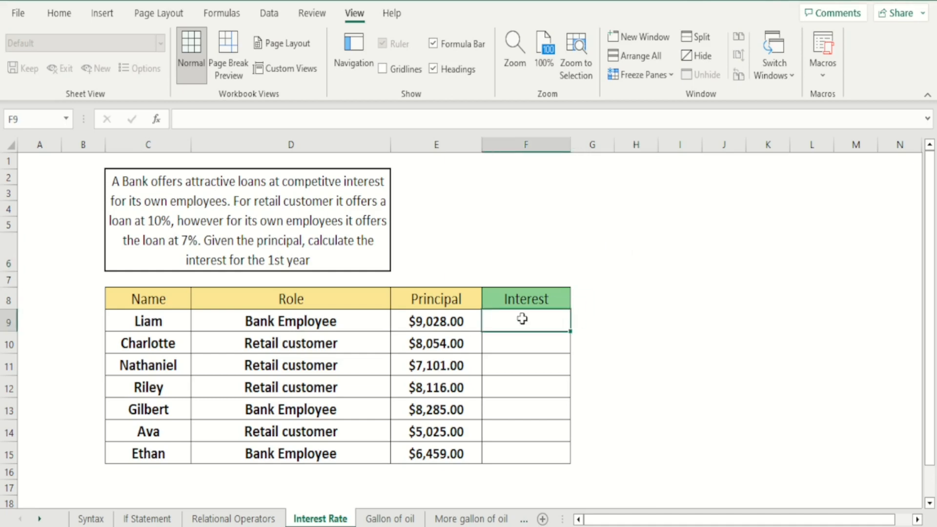
text(=)
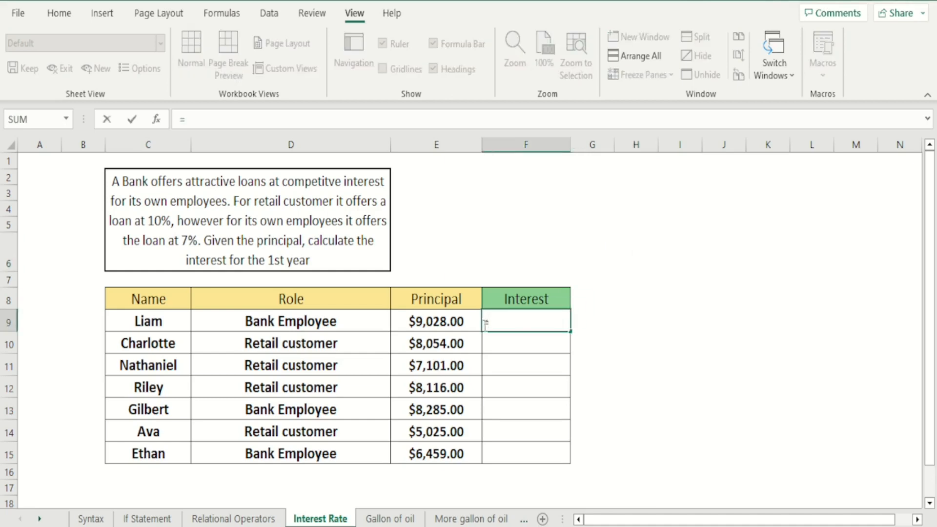
click(459, 320)
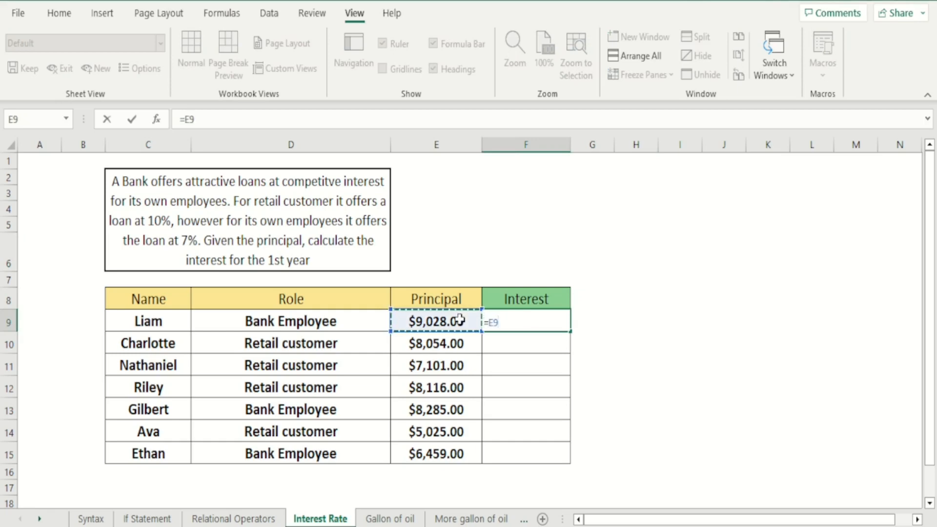
text(*)
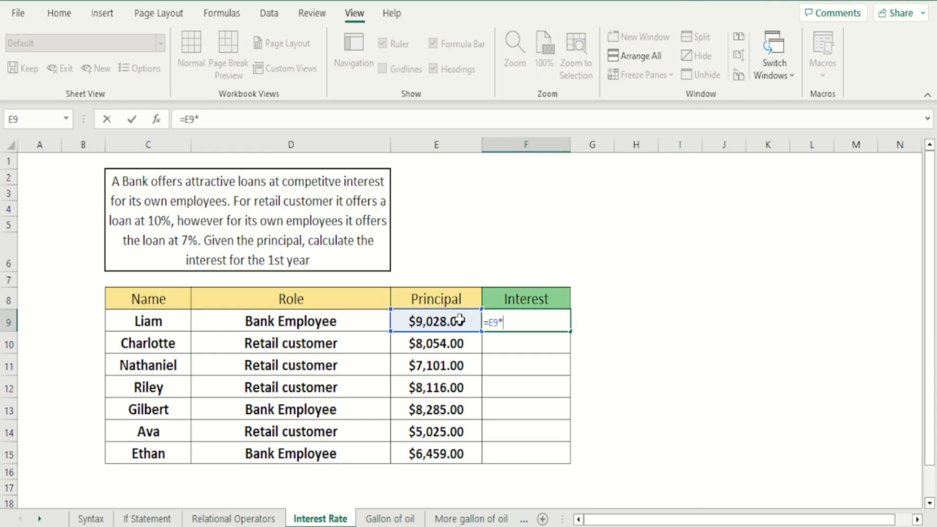
text(7%)
key(Return)
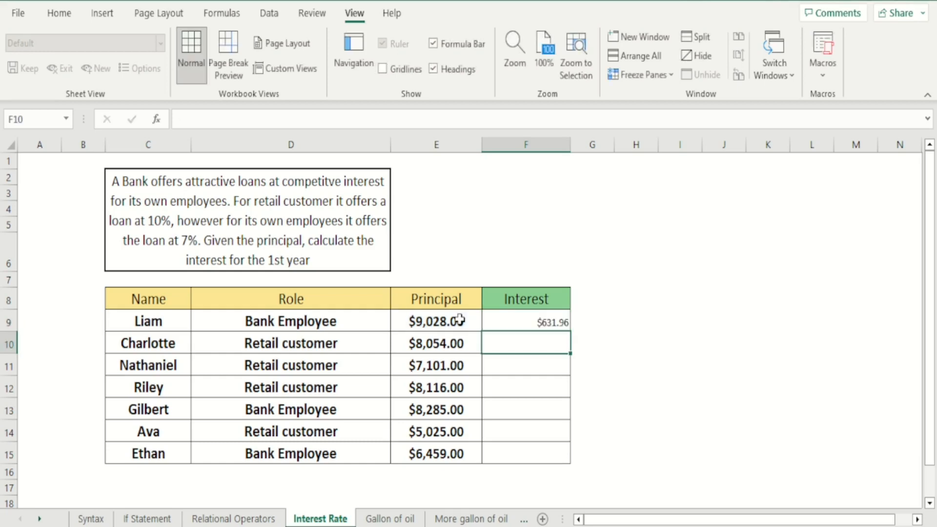
- Copy the formatting of principal cell E9 onto the Interest cells F9:F15 with Format Painter
key(Up)
click(422, 317)
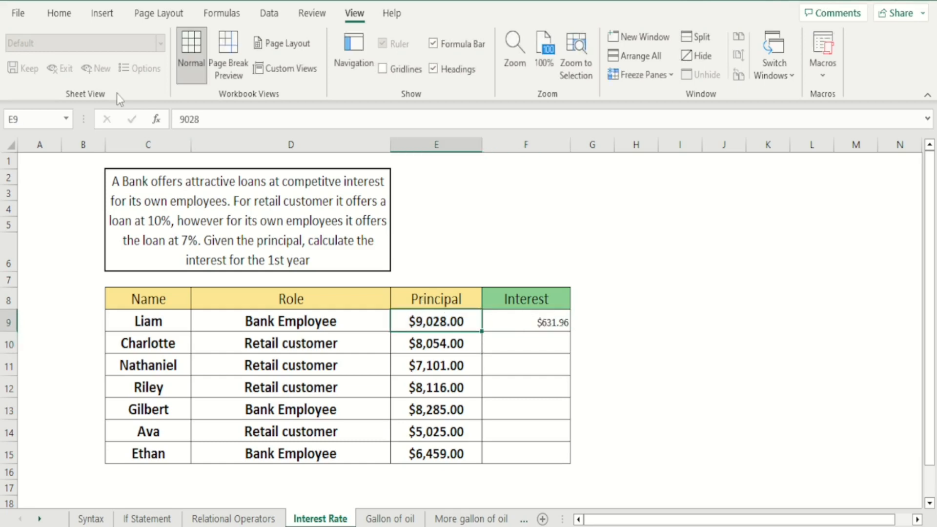
click(59, 13)
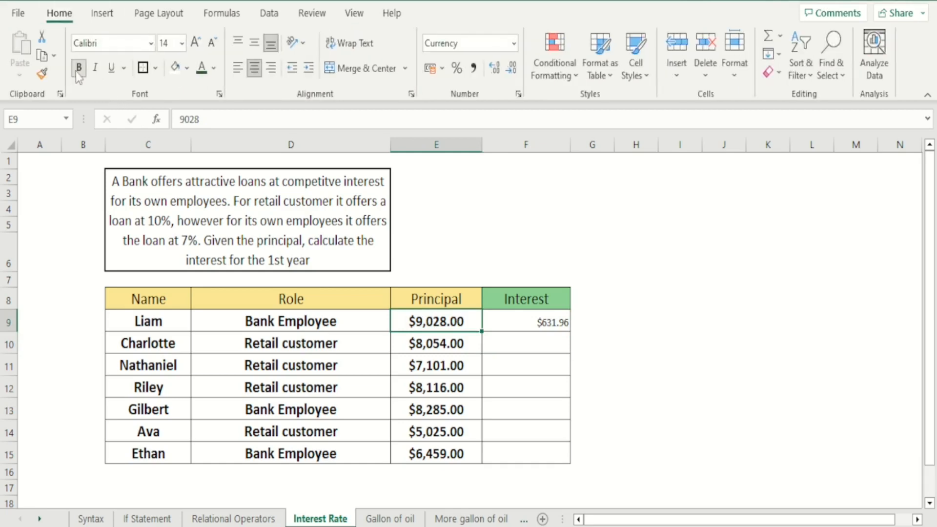
click(42, 74)
drag(539, 318, 543, 454)
click(609, 378)
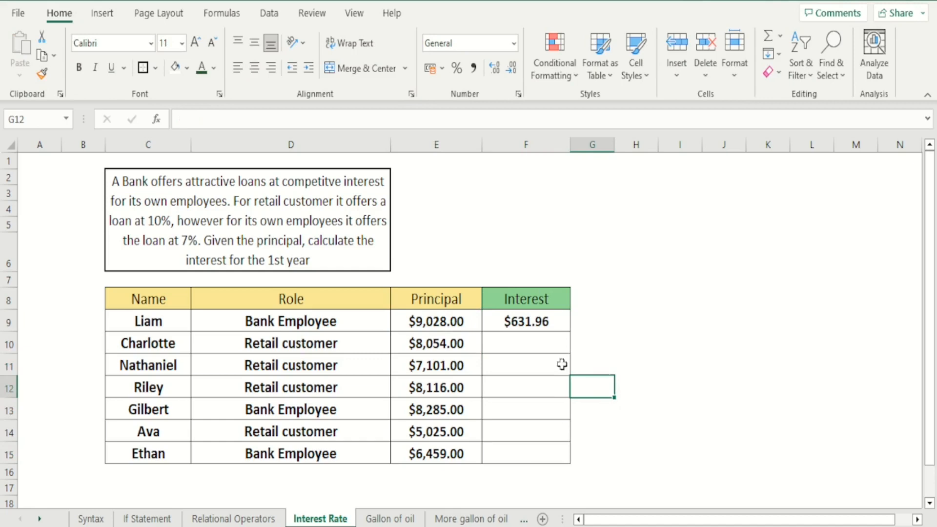
- Calculate the second borrower's interest in F10 at the retail customer rate with the formula =E10*10%
click(453, 320)
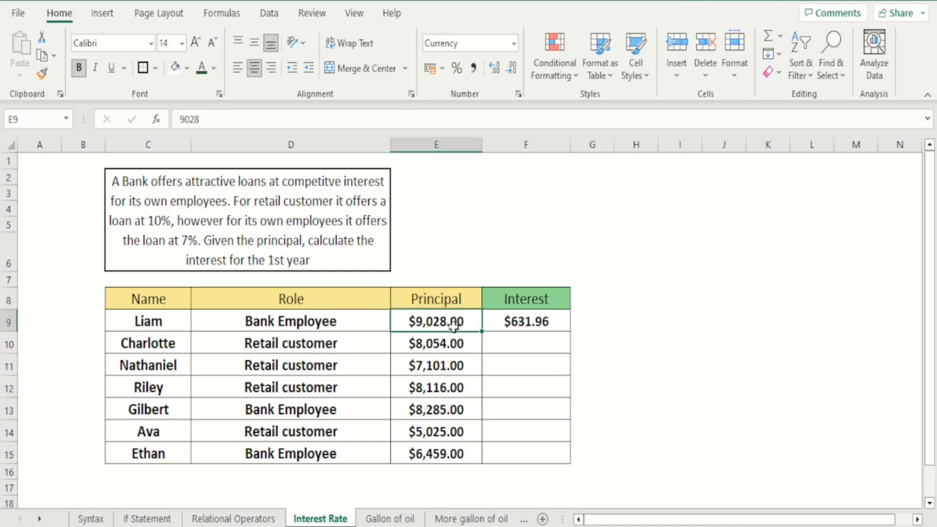
click(360, 349)
click(517, 340)
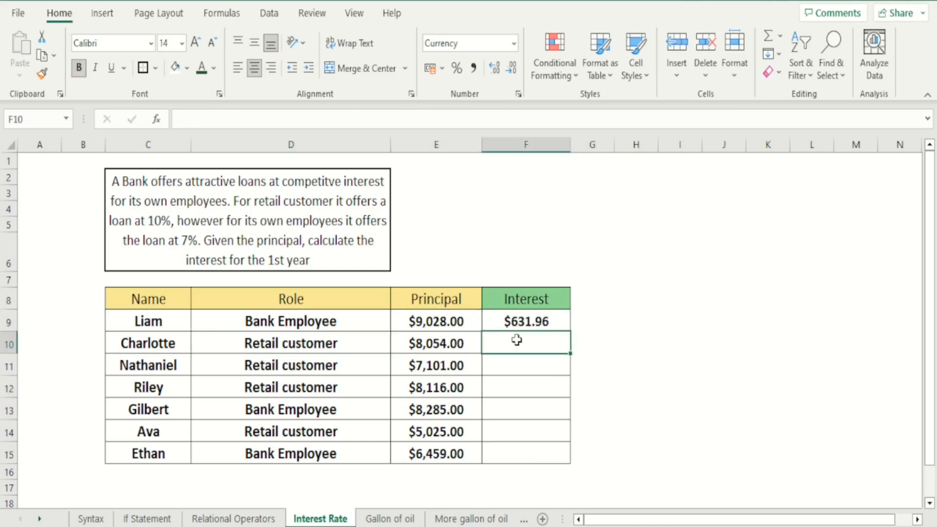
text(=)
key(Left)
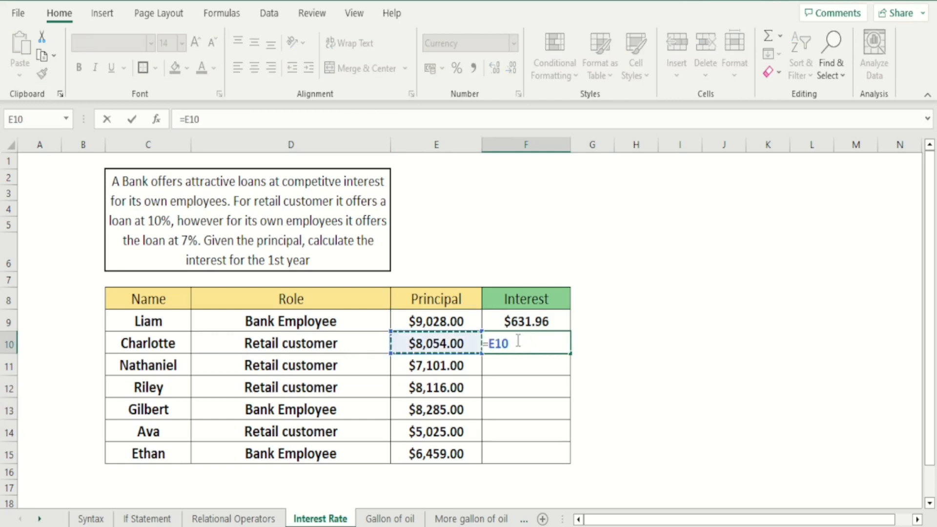
text(*)
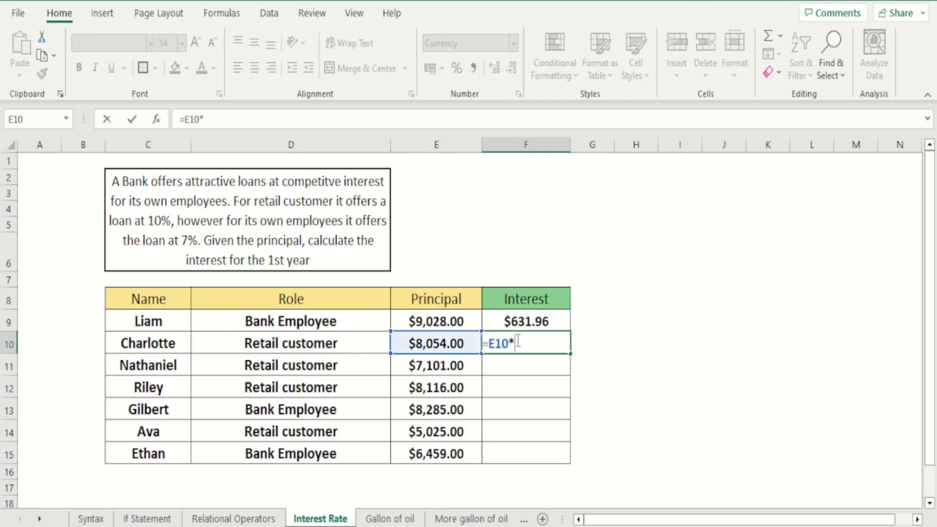
text(10%)
key(Return)
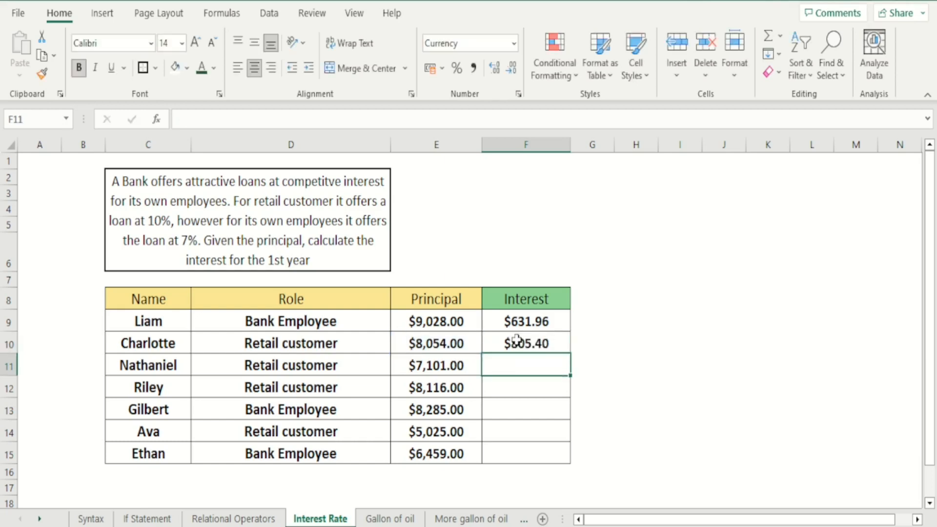
- Calculate the third borrower's interest in F11 at the retail customer rate with the formula =E11*10%
key(Right)
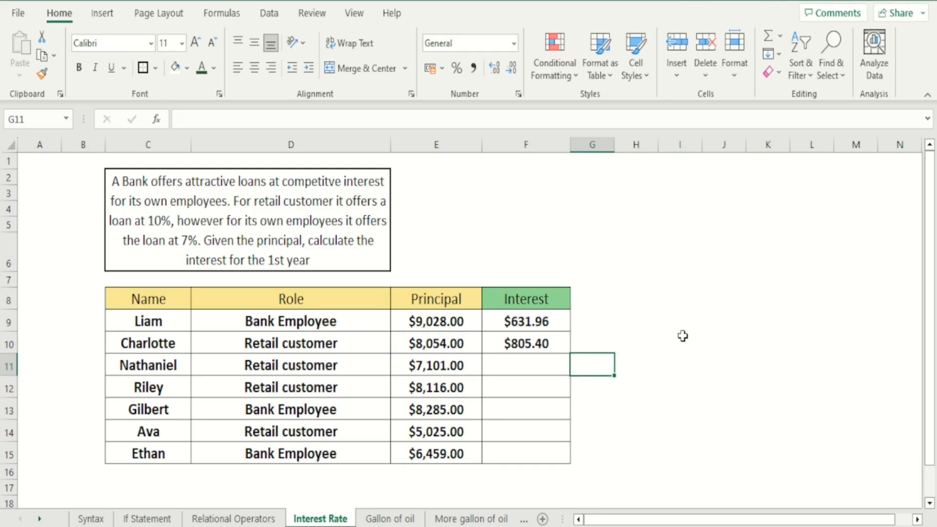
key(Left)
key(Up)
key(Down)
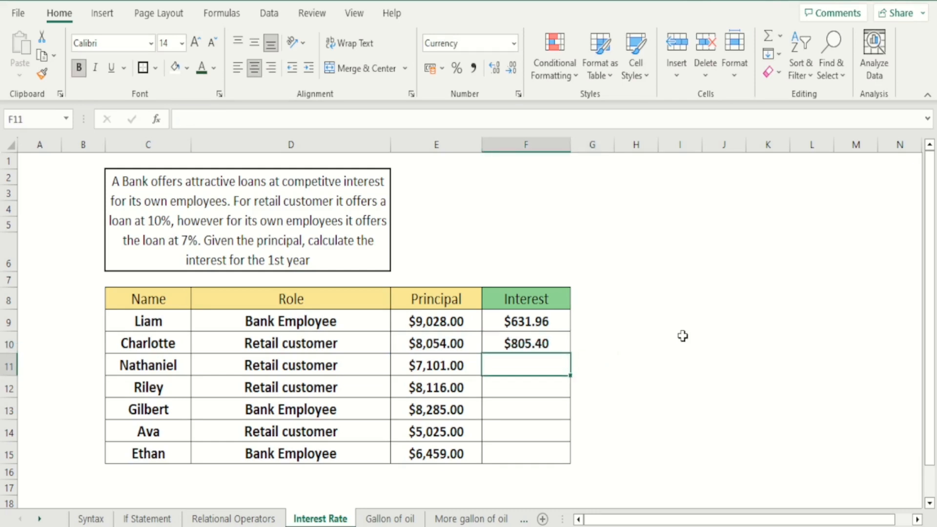
text(=)
key(Left)
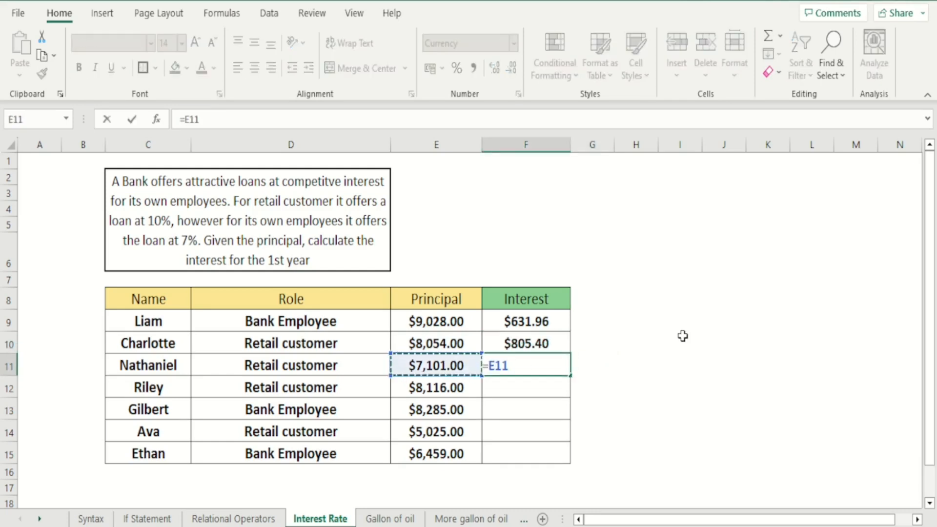
text(*)
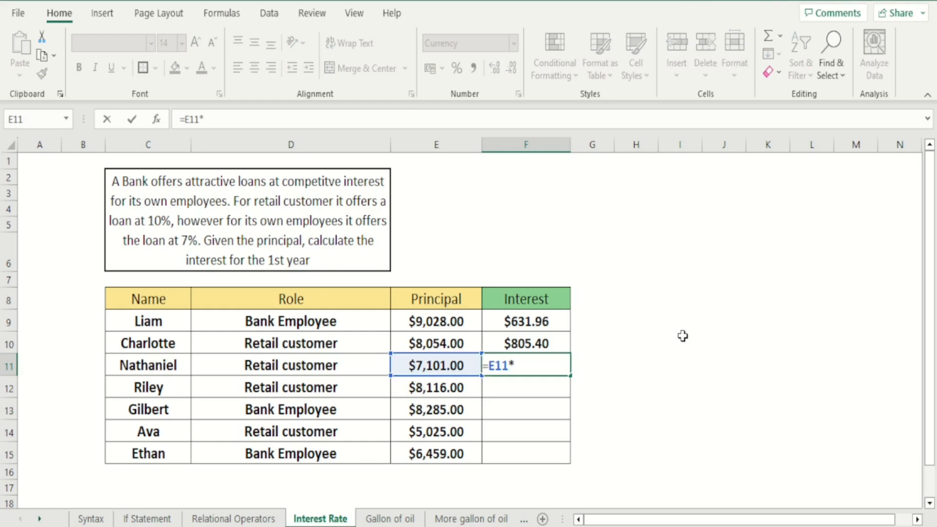
text(10%)
key(Return)
- Clear the manually entered interest formulas from cells F9:F11
key(Right)
key(Right)
key(Up)
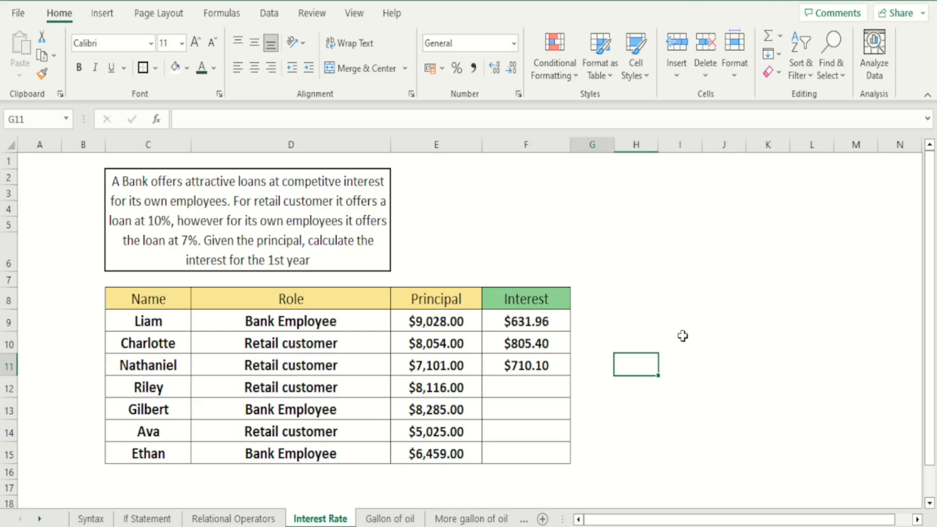
key(Left)
key(Up)
key(Up)
key(Left)
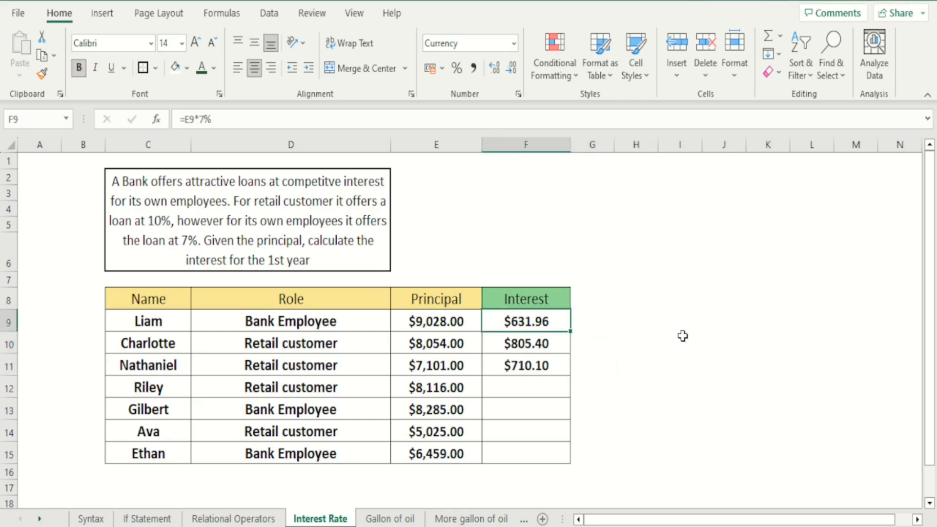
key(shift+Down)
key(shift+Down)
key(Delete)
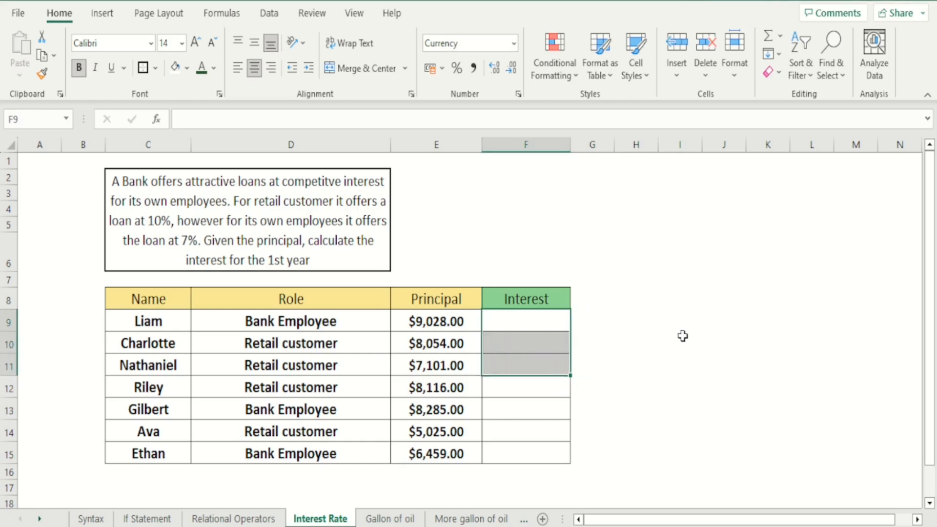
- Start an IF formula in F9 with the logical test D9="Bank Employee"
key(Up)
key(Down)
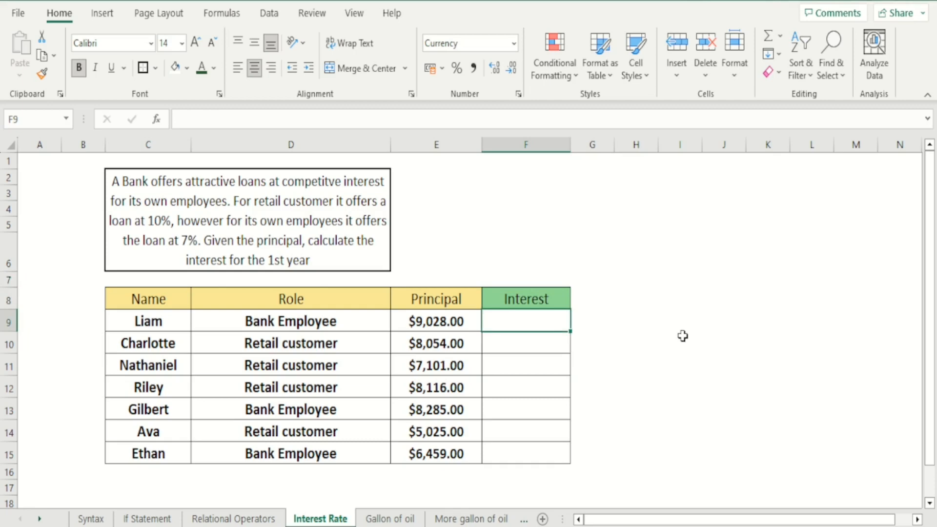
text(=)
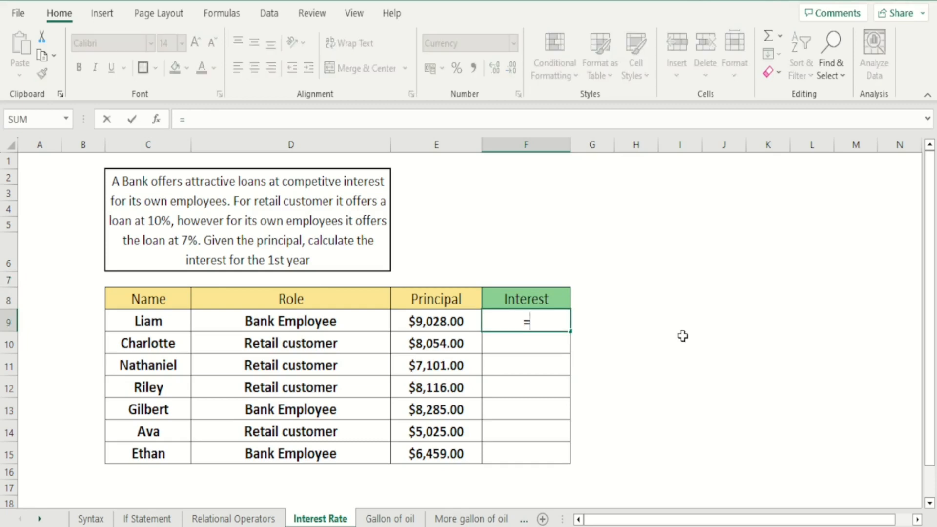
text(if()
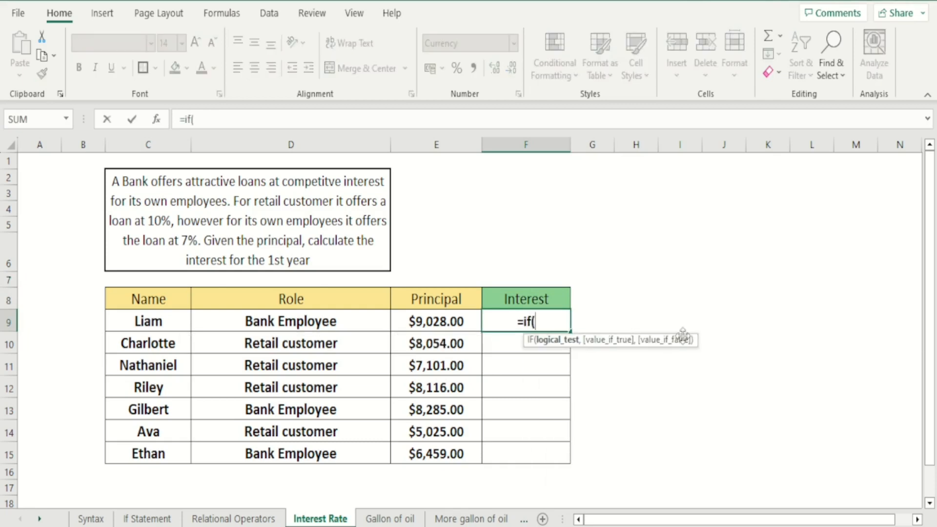
click(349, 321)
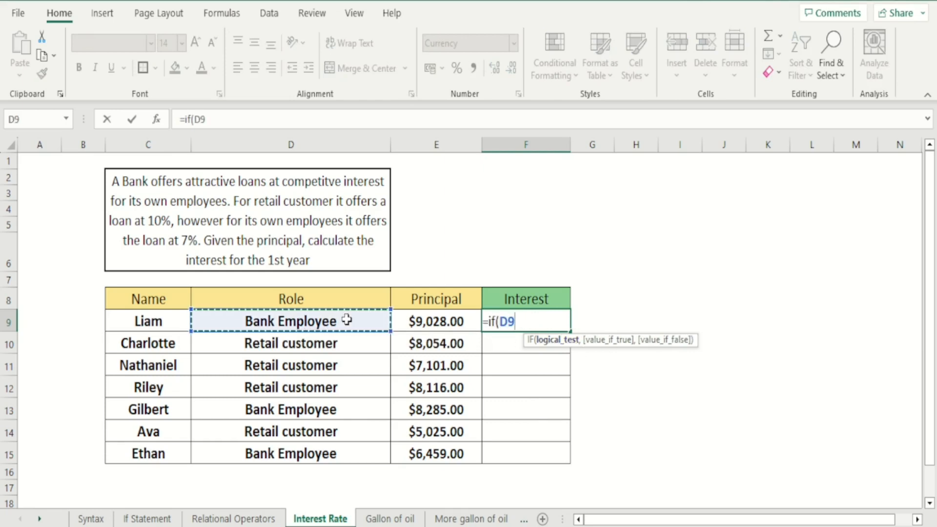
text(=)
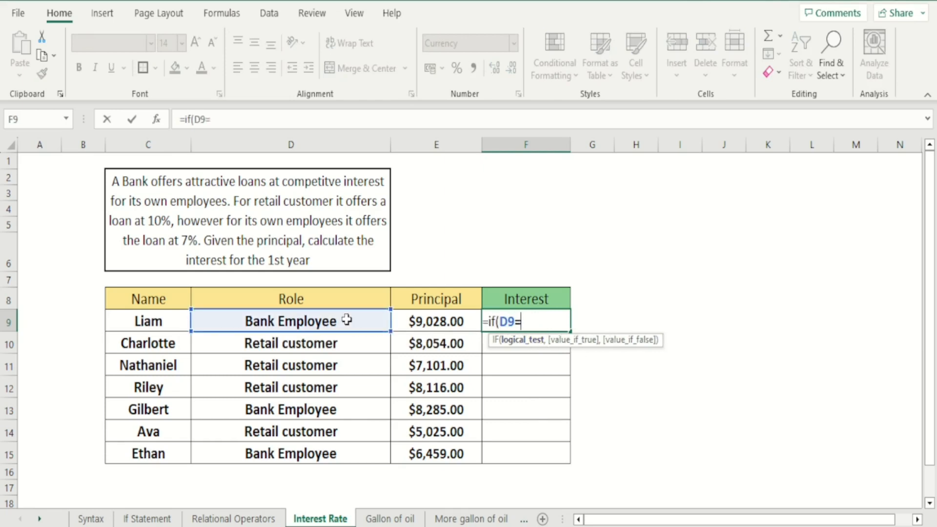
text("Bank E)
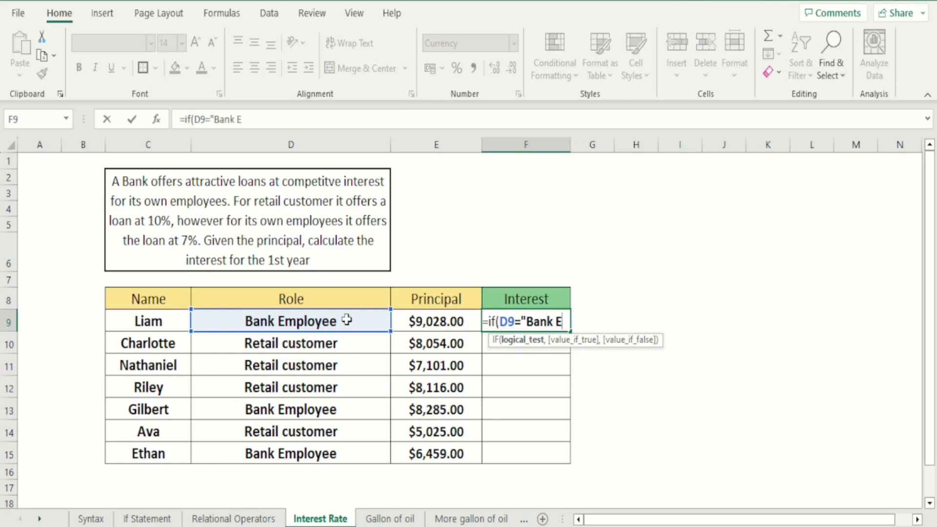
text(mployee",)
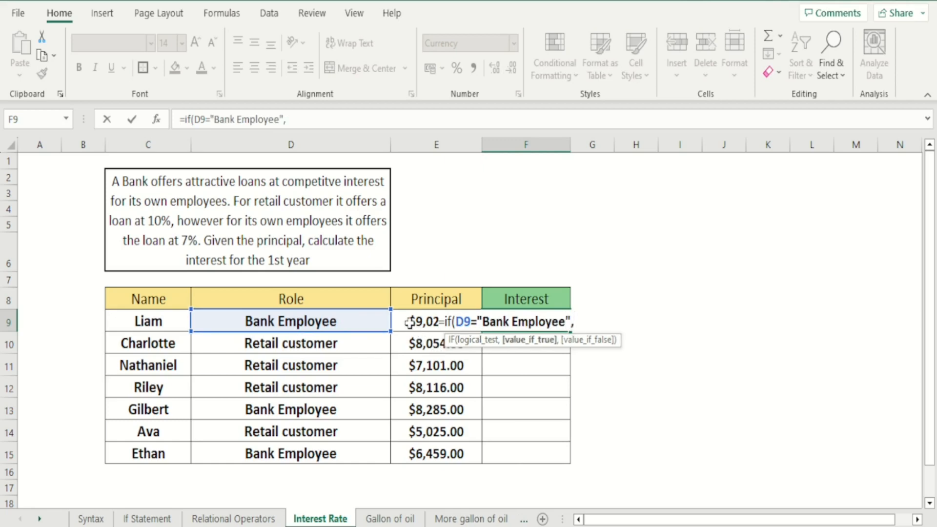
- Complete the IF formula in F9 with E9*7% as the true value and E9*10% as the false value
click(409, 322)
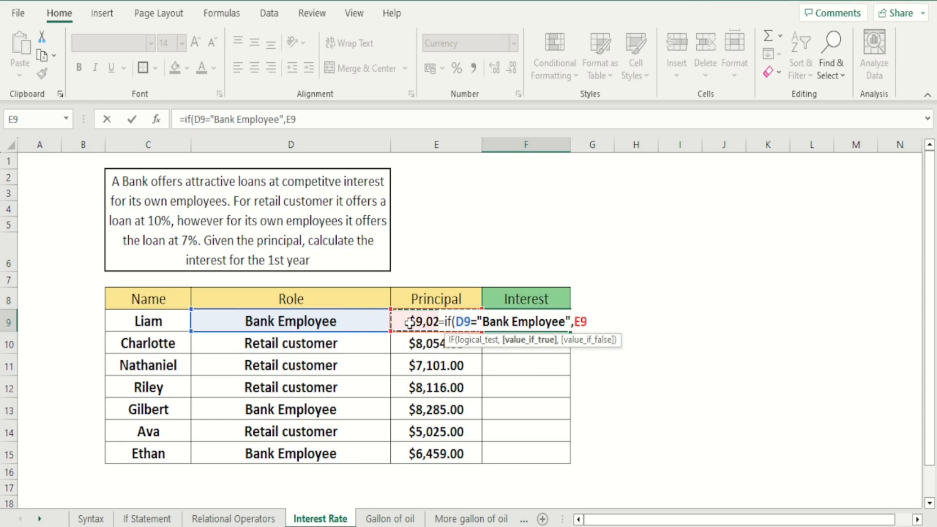
text(*7%,)
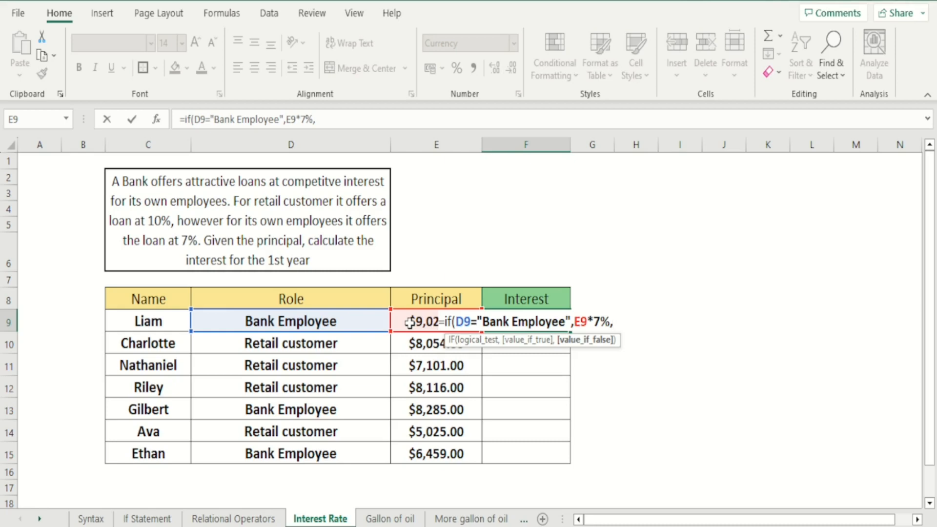
click(412, 320)
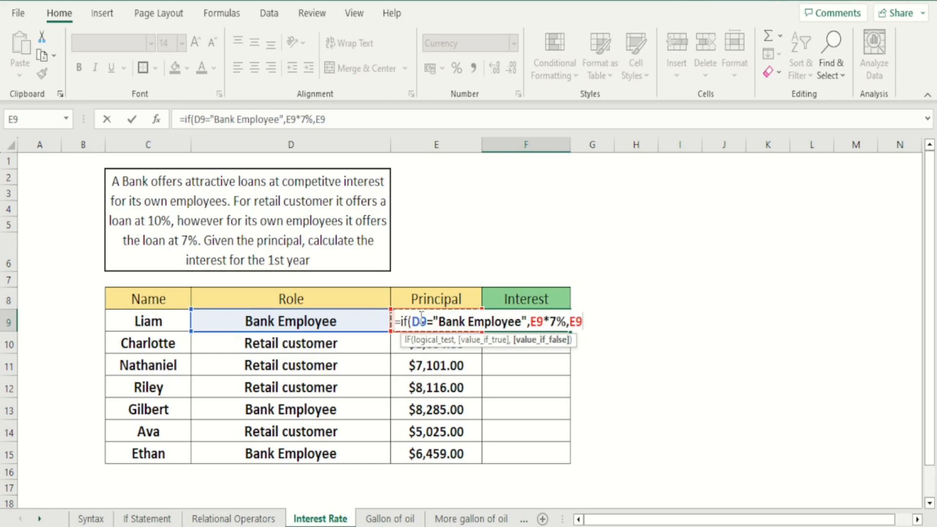
text(*10%)
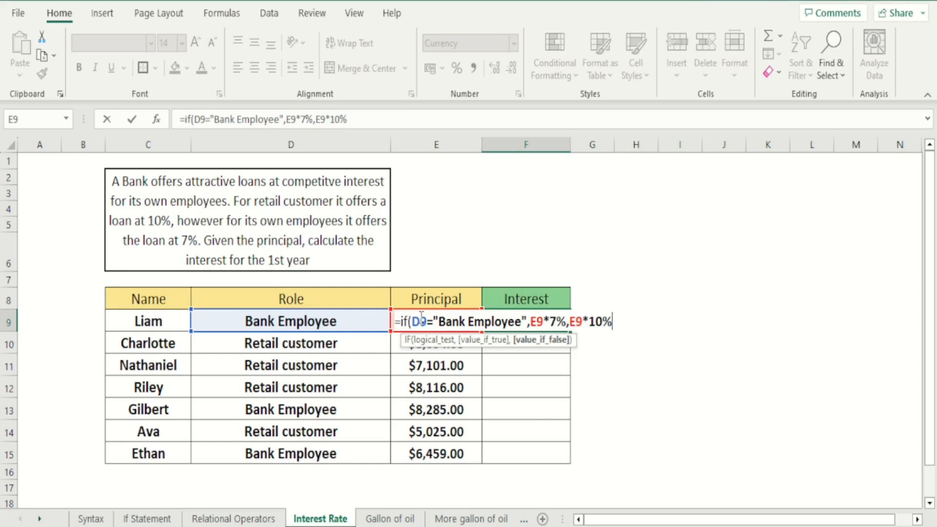
text())
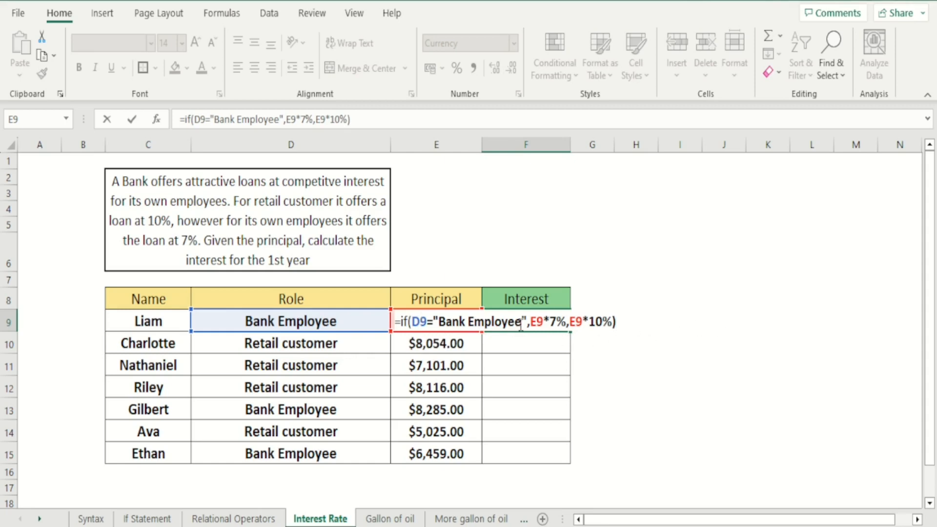
drag(521, 326, 412, 323)
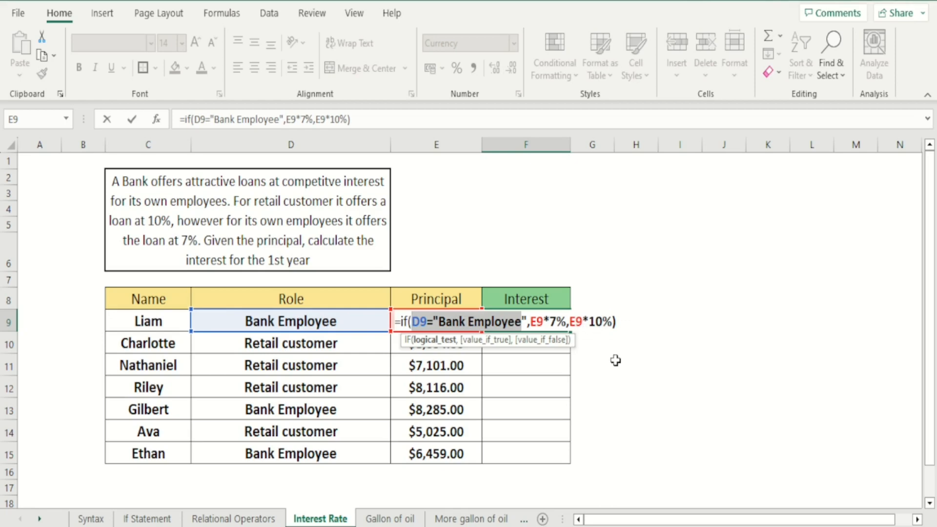
key(Return)
key(Up)
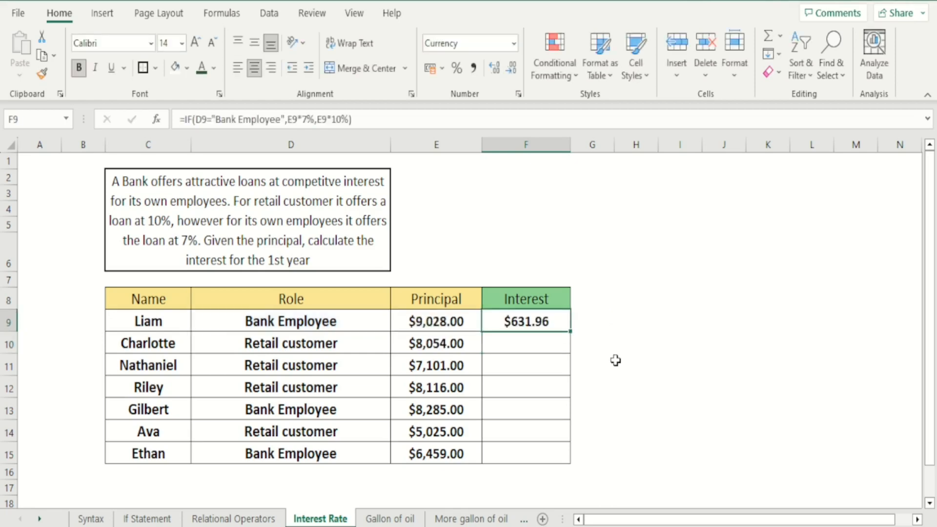
- Enter the check formula =E9*7% in H9 to verify the first borrower's interest
key(Right)
key(Right)
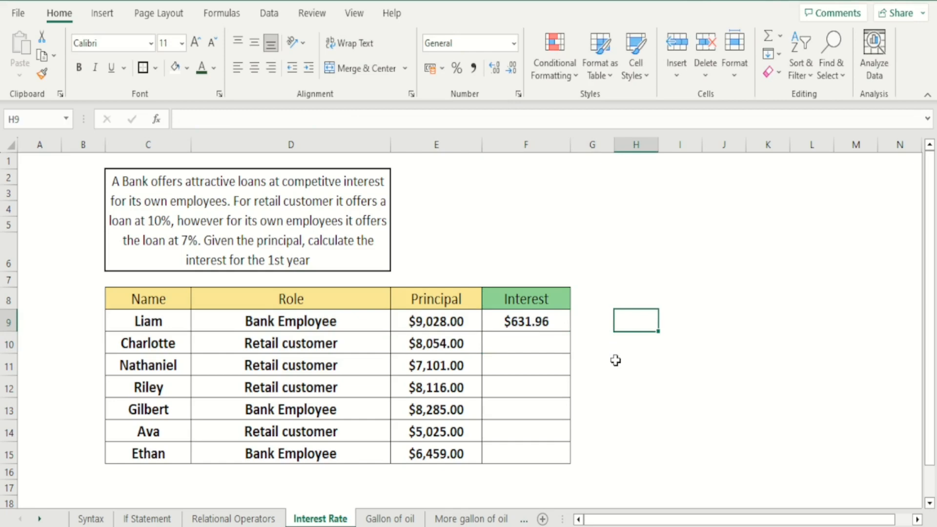
text(=)
key(Left)
key(Left)
key(Left)
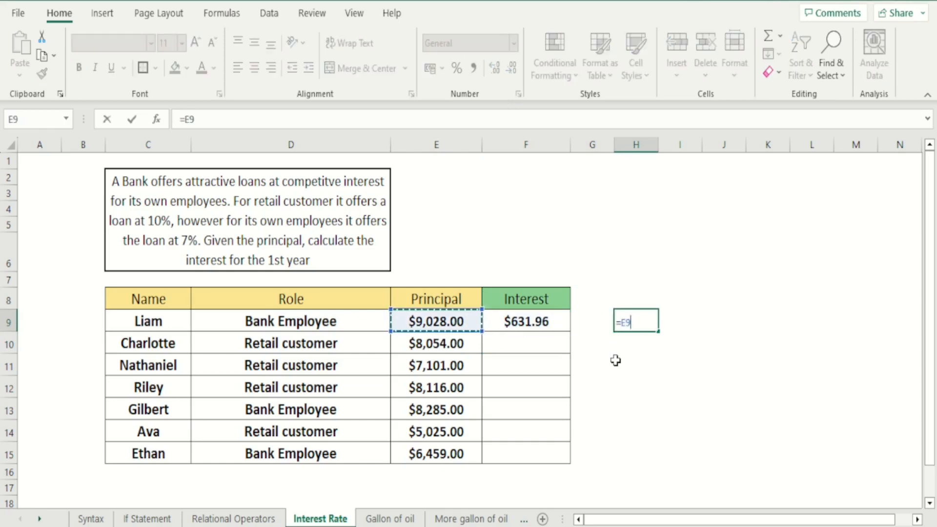
text(*7%)
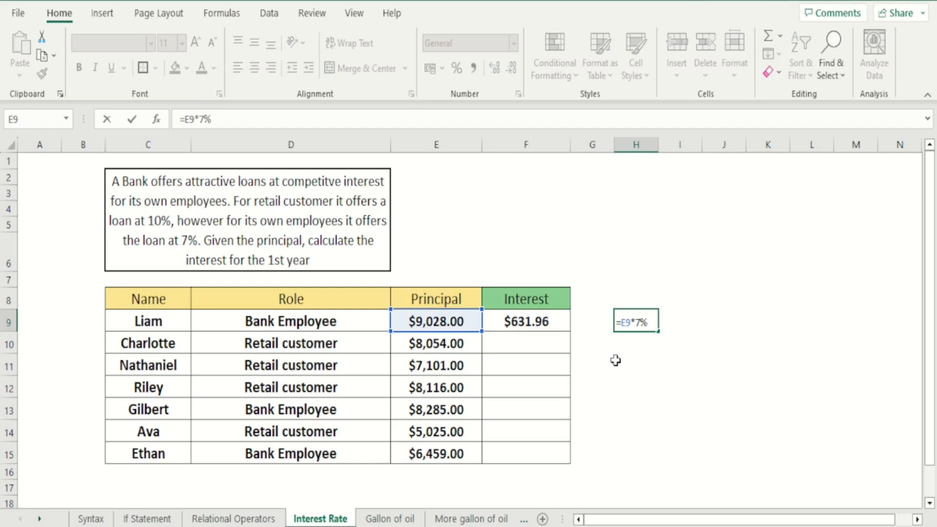
key(Return)
key(Up)
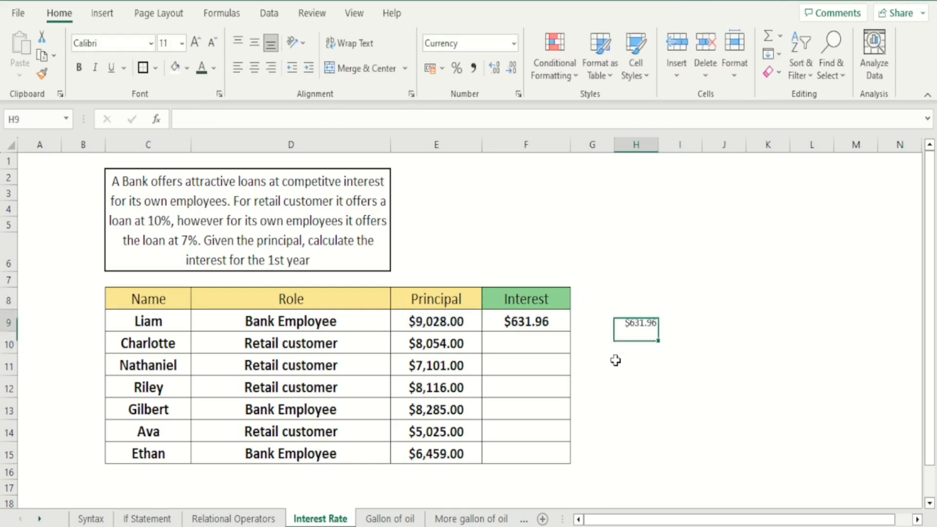
- Copy the IF formula from F9 down to F10 and inspect the copied formula
key(Left)
key(Left)
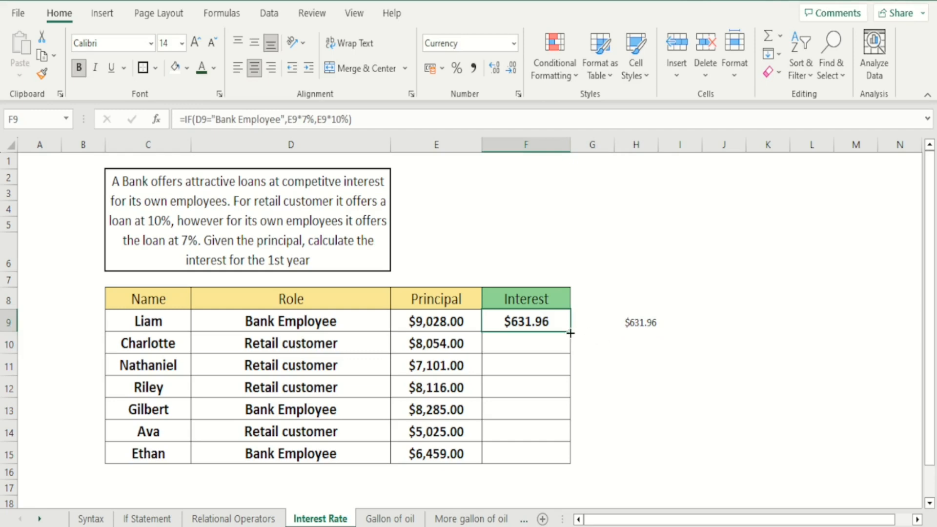
drag(570, 333, 571, 354)
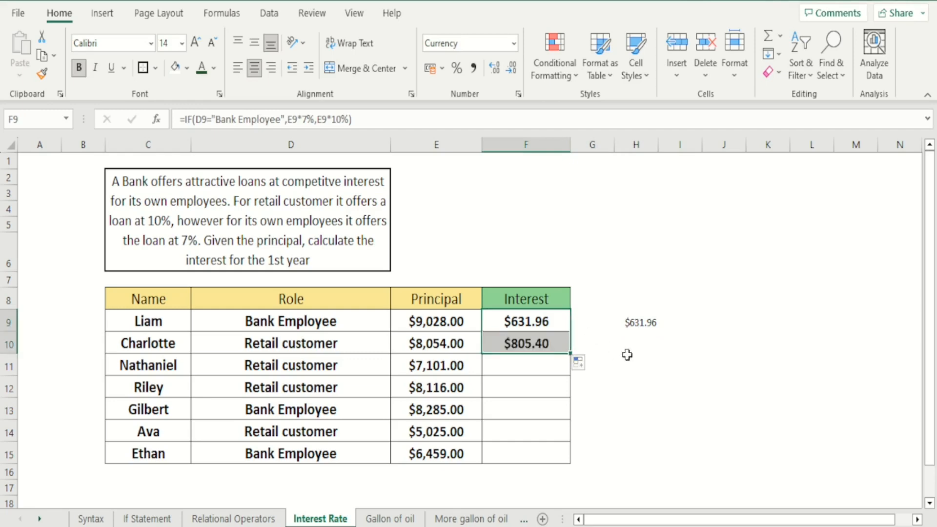
click(627, 355)
click(544, 344)
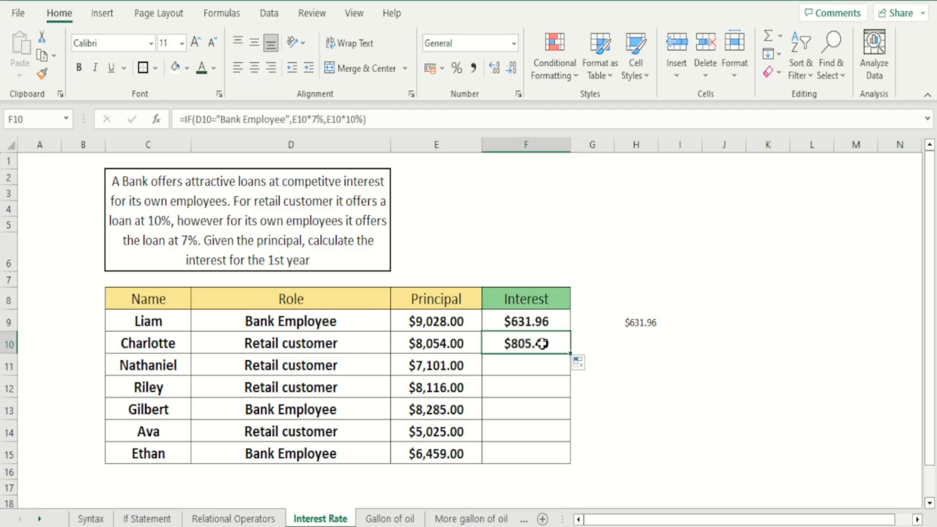
- Enter the check formula =E10*10% in H10 to verify the second borrower's interest
key(Right)
key(Right)
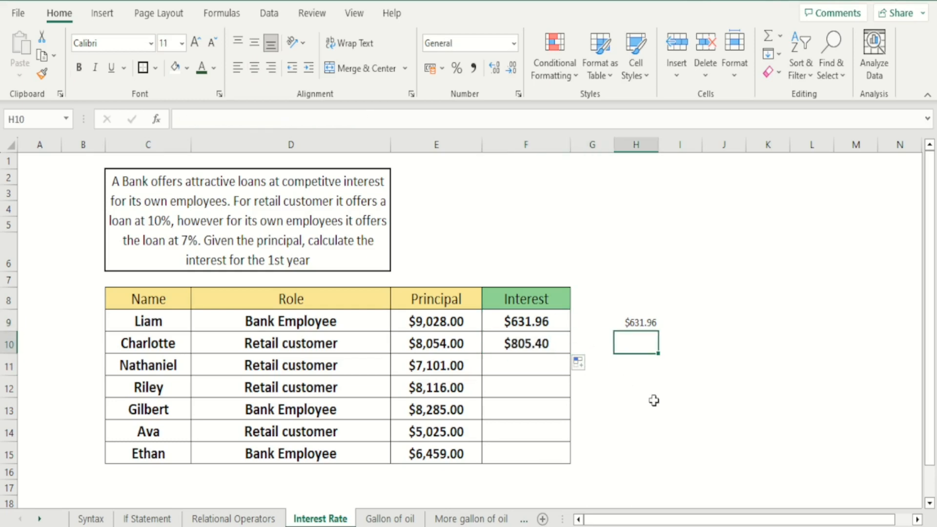
text(=)
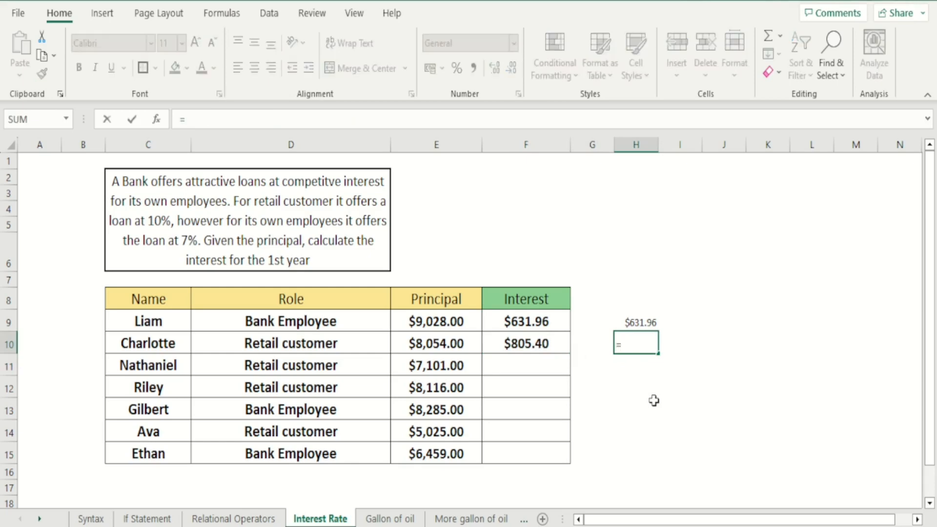
key(Left)
key(Left)
key(Left)
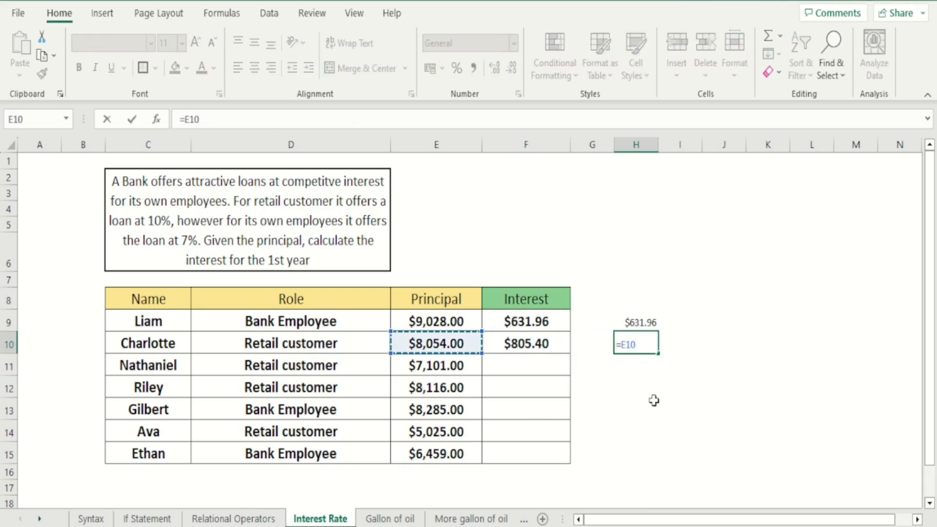
text(*10%)
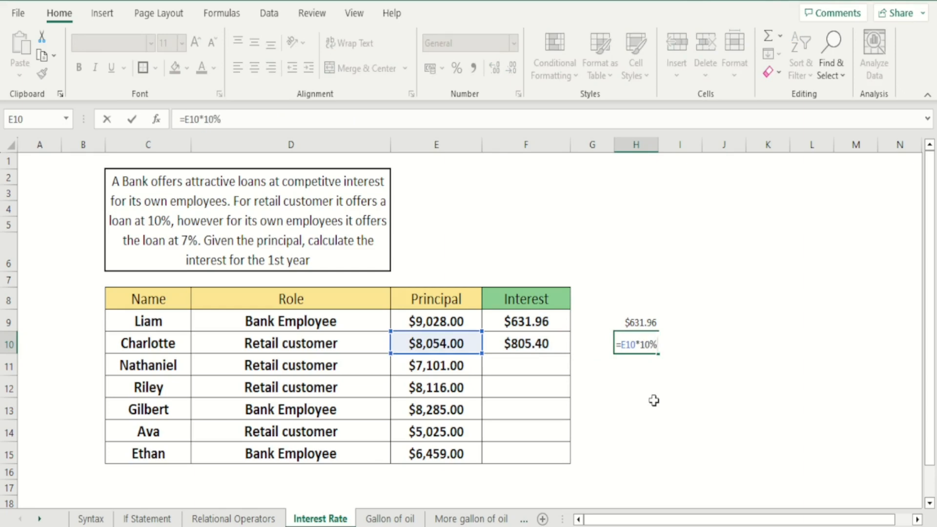
key(Return)
key(Up)
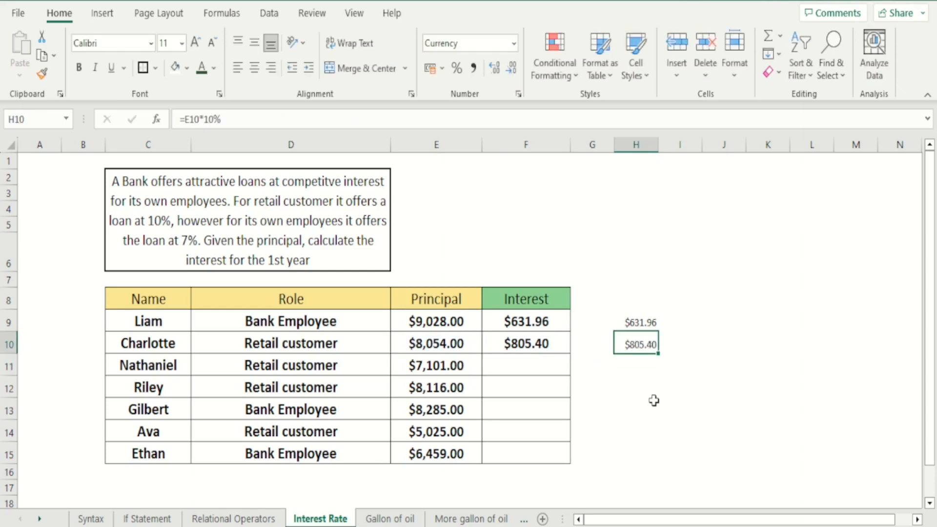
- Fill the IF formula from F10 down through F15 for the remaining borrowers
click(549, 346)
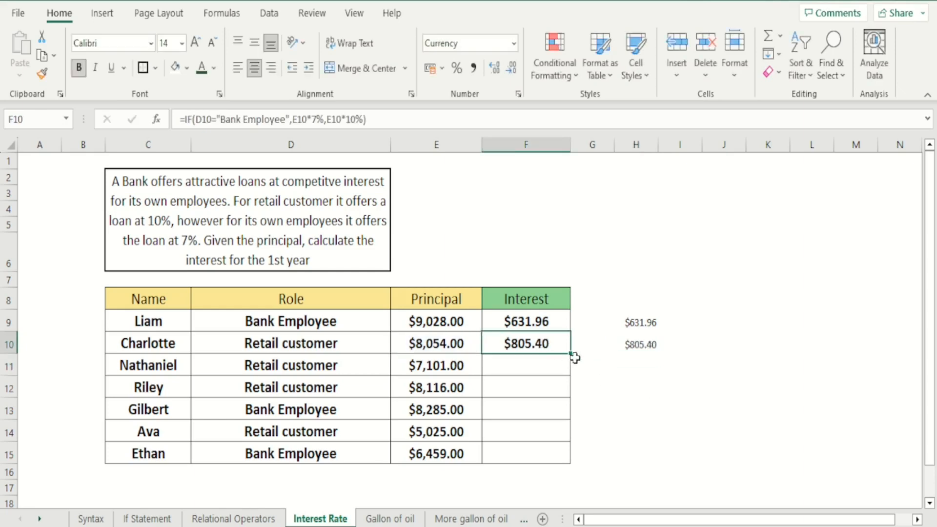
drag(571, 354, 570, 464)
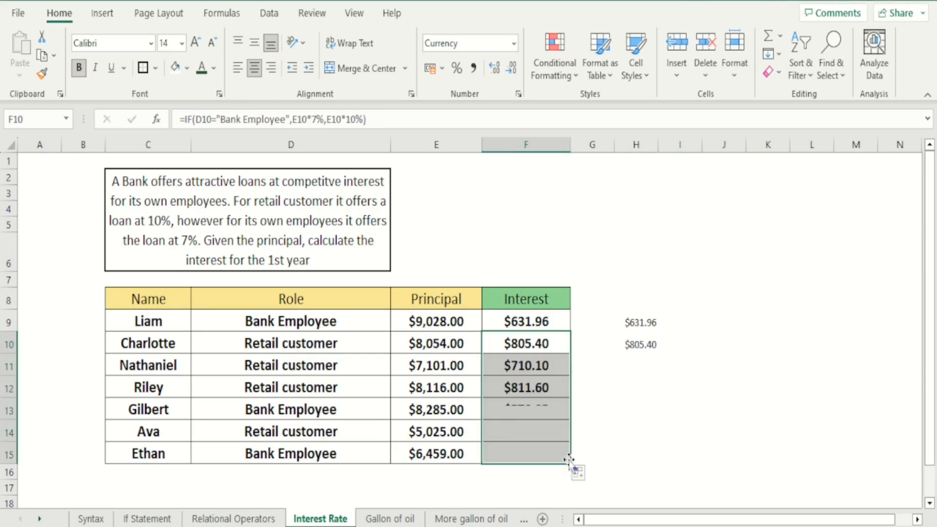
click(655, 413)
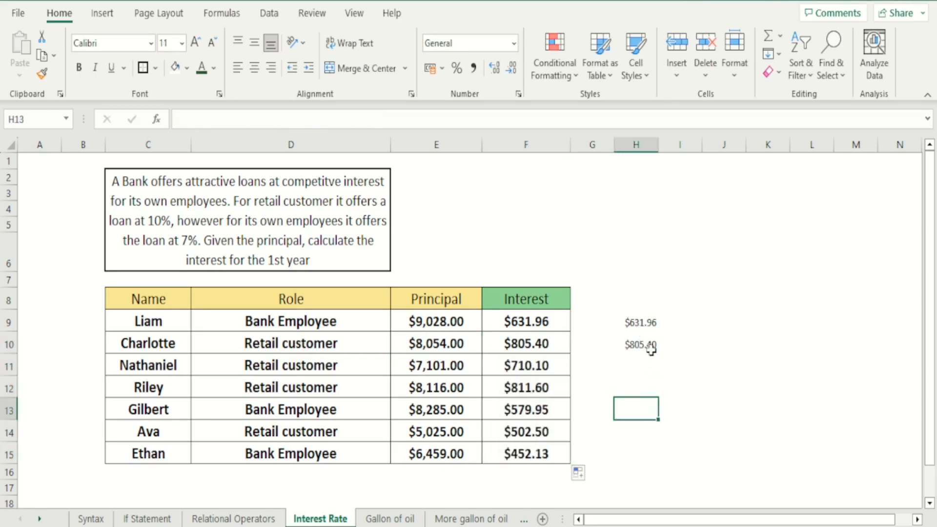
key(Left)
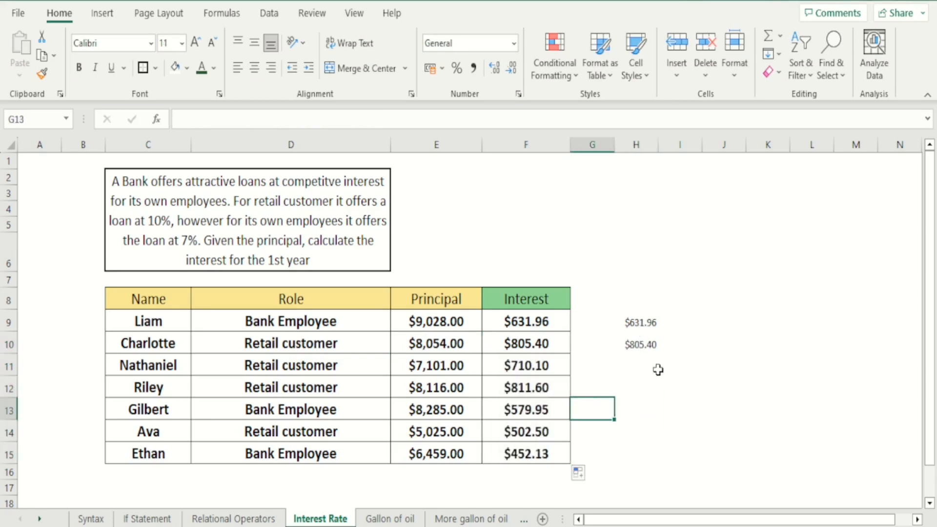
key(Right)
key(Left)
key(Left)
key(Up)
key(Up)
key(Up)
key(Up)
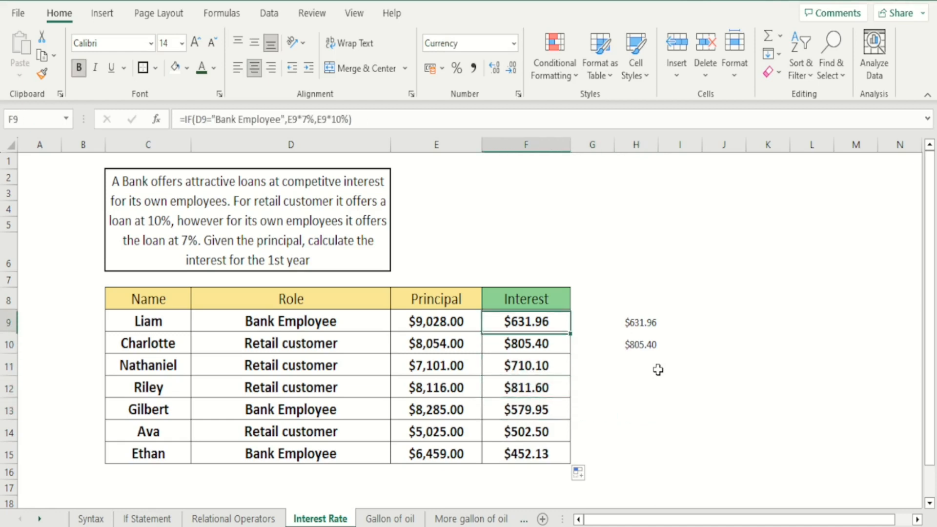
key(Right)
key(Right)
key(Up)
key(Up)
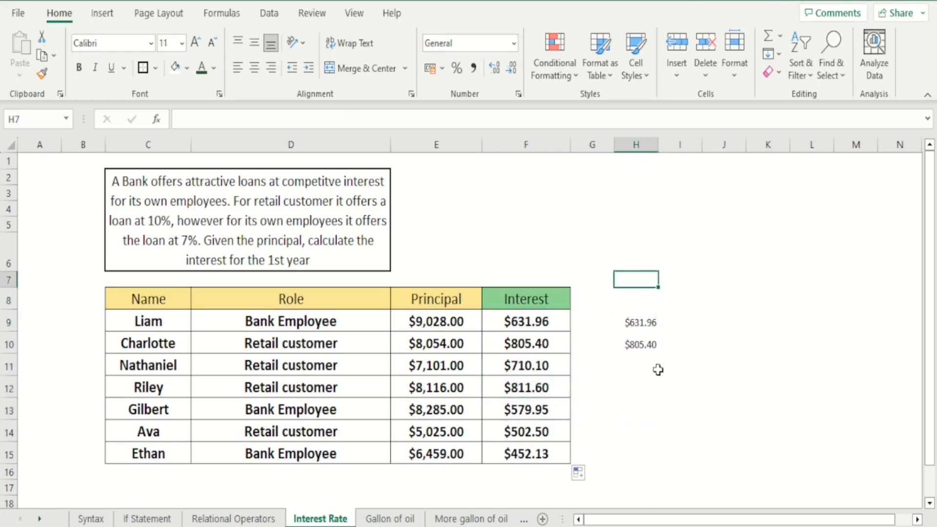
key(Left)
key(Left)
key(Down)
key(Down)
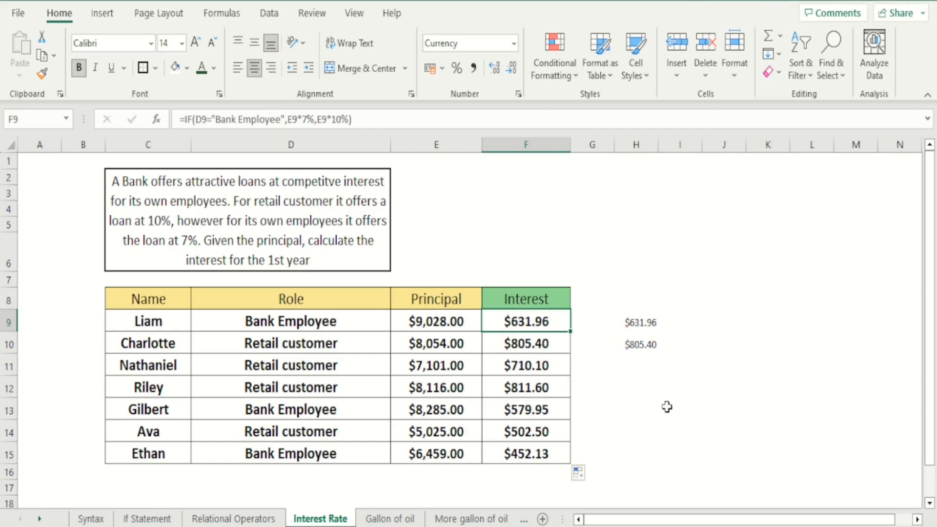
- Switch to the Gallon of oil sheet and increase the height of row 2 to fit the whole question
click(385, 519)
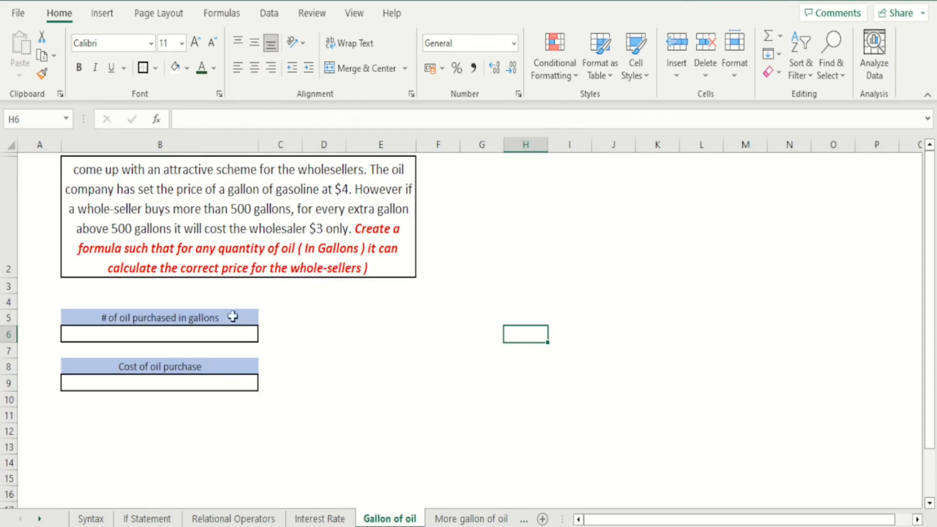
drag(14, 277, 14, 293)
click(478, 233)
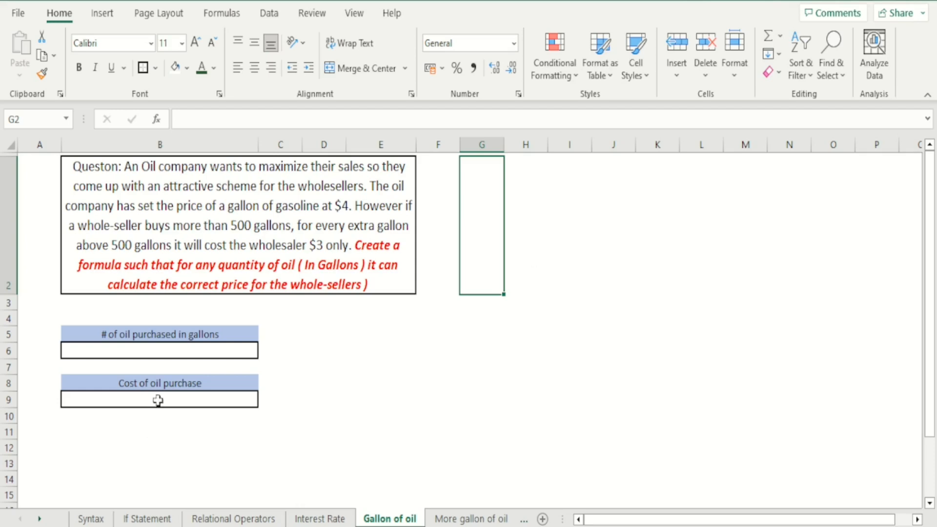
click(158, 350)
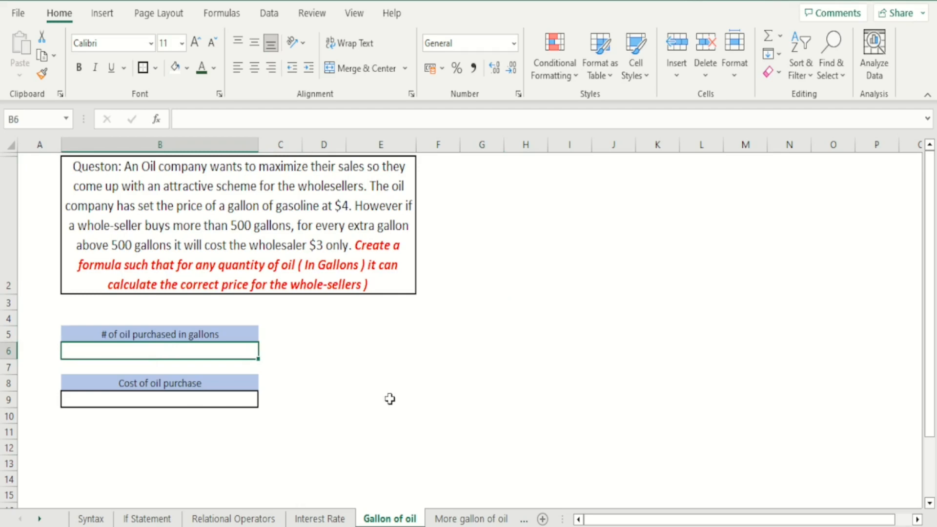
click(200, 401)
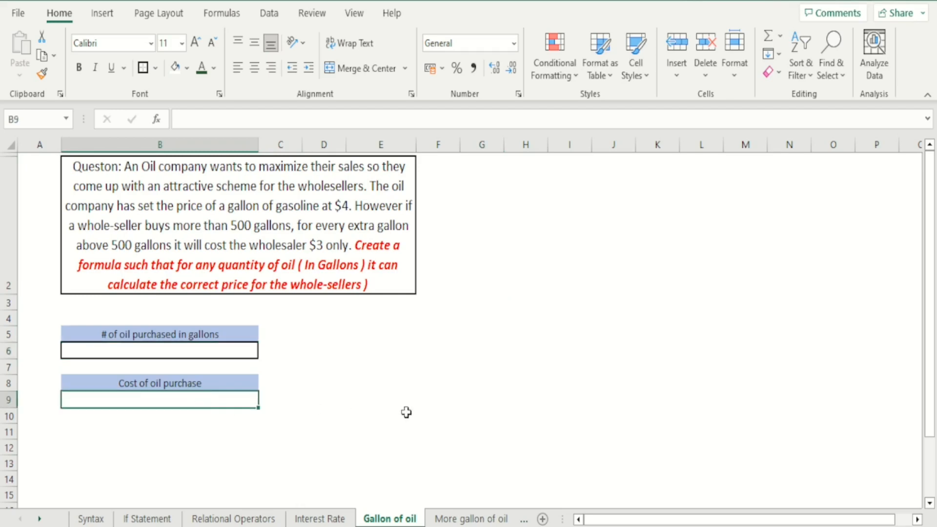
click(309, 426)
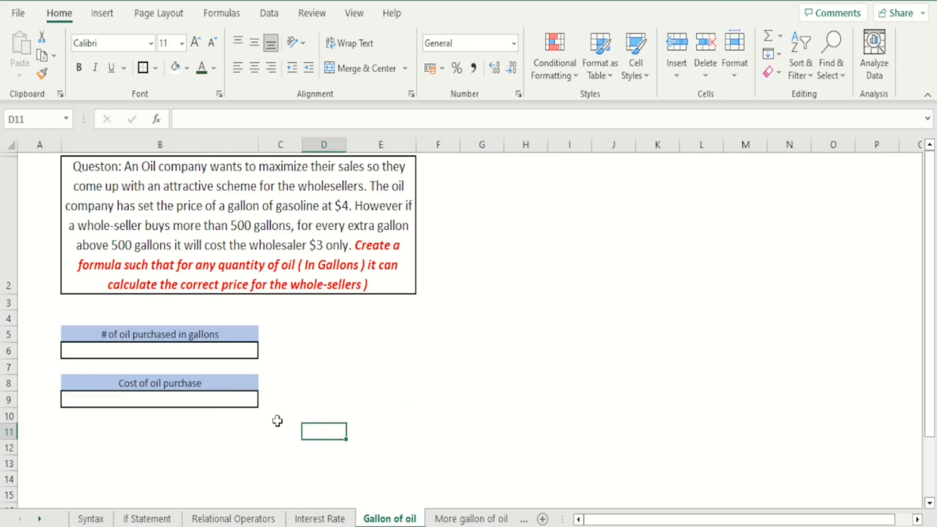
click(227, 401)
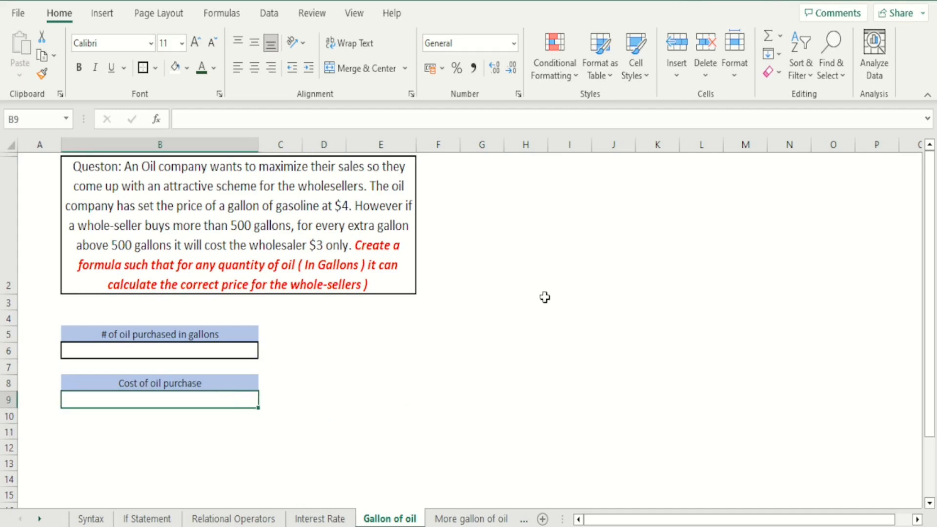
- Enter the heading Range in cell I5 of the Gallon of oil sheet
click(578, 335)
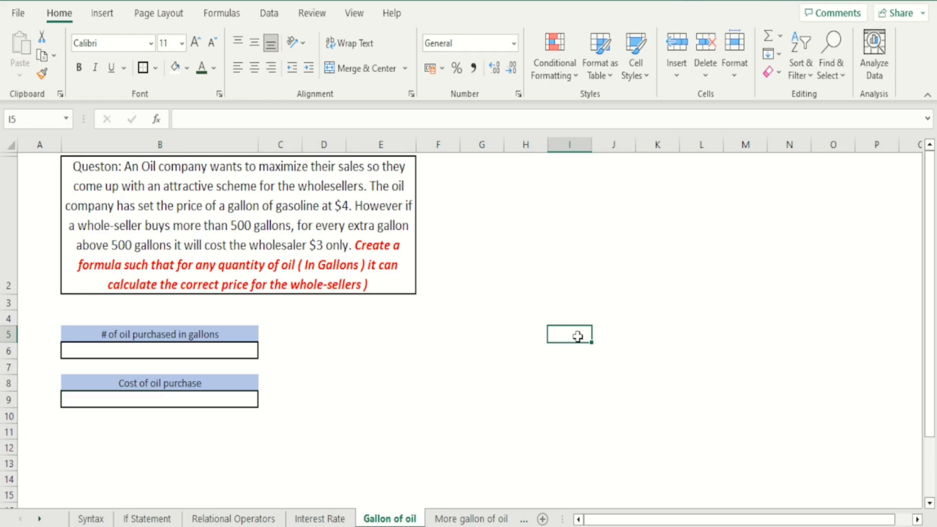
text(Range)
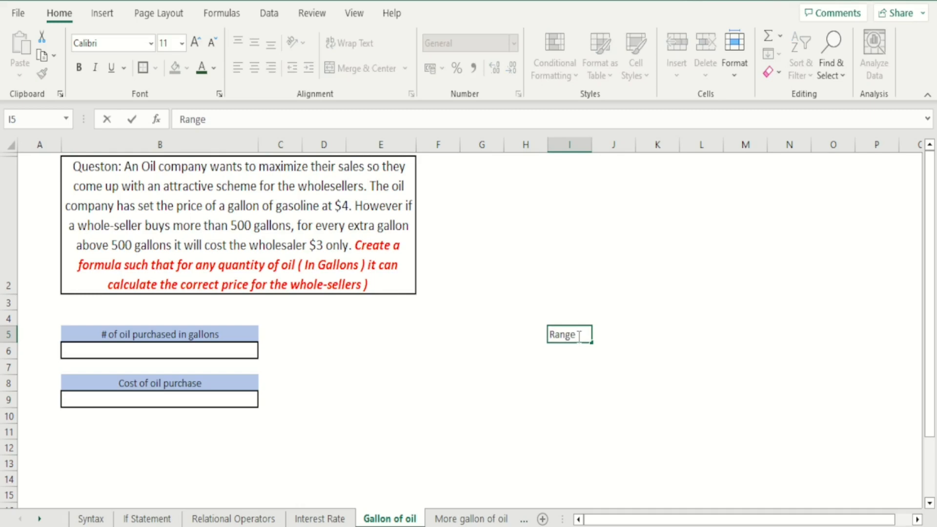
key(Return)
key(Up)
key(Right)
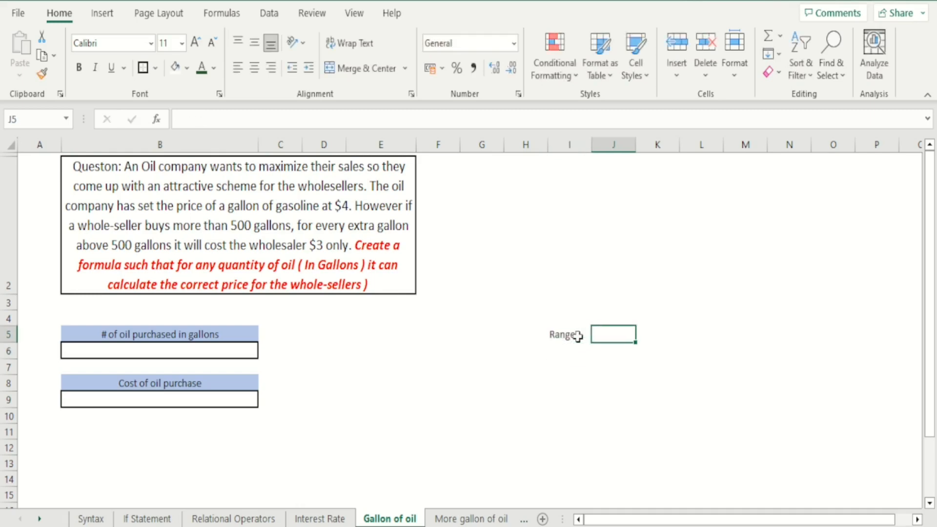
- Enter the heading Cost in J5 and center both the Range and Cost headings in their cells
text(Cost)
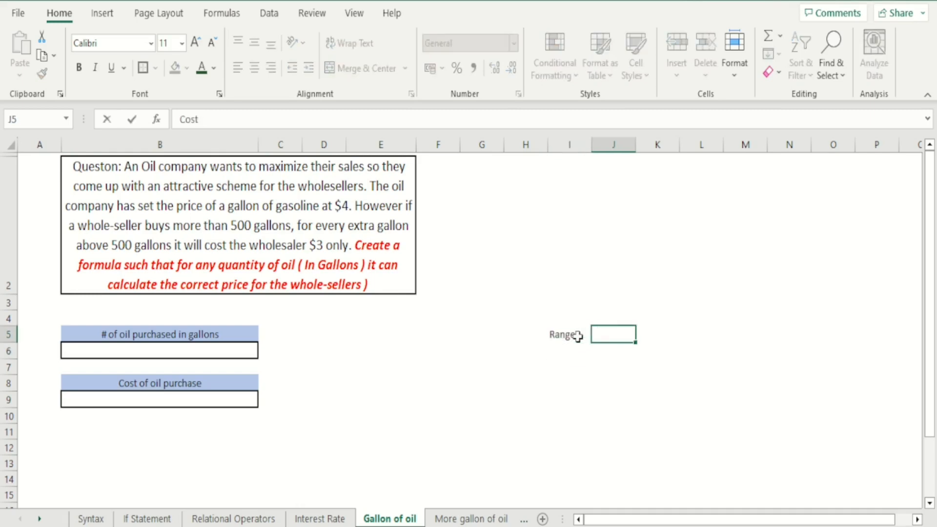
key(Return)
key(Up)
drag(578, 336, 608, 336)
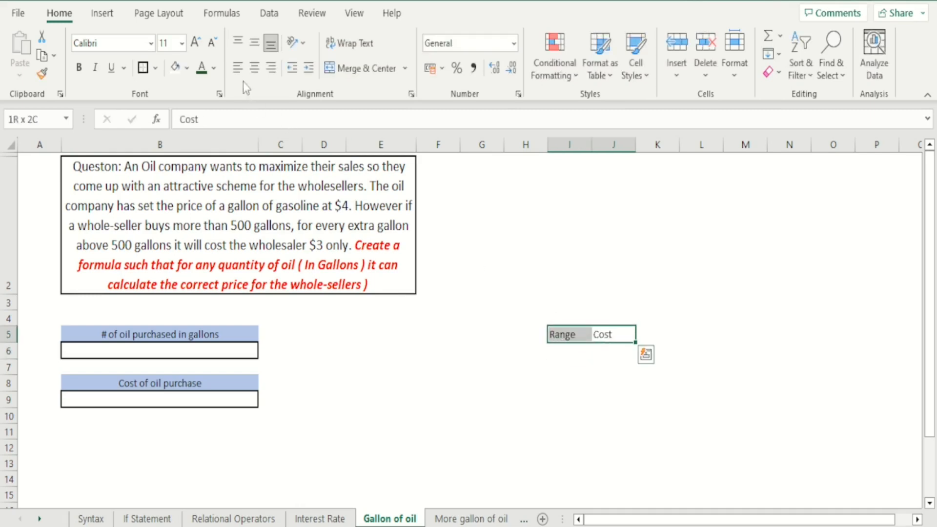
click(254, 69)
- Enter the range label "<= 500 Gallons" in I6 and widen column I to fit it
key(Down)
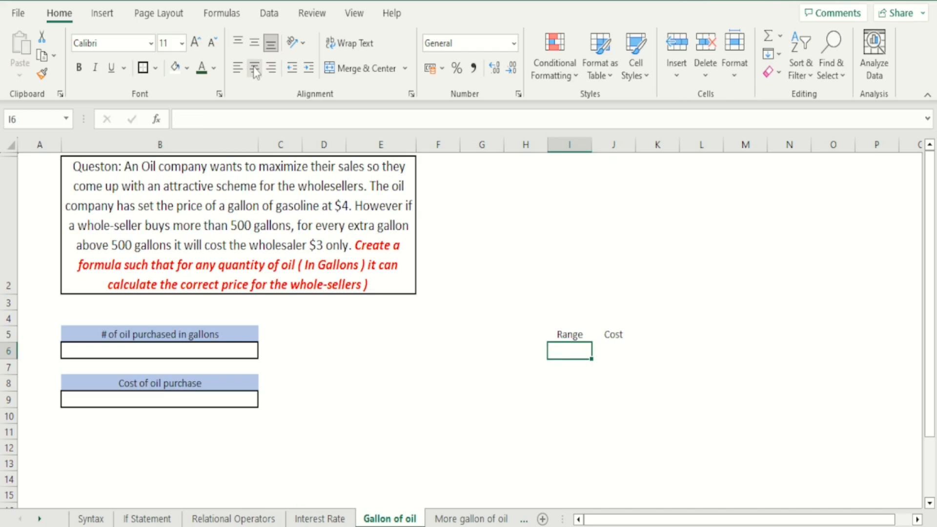
text(<=)
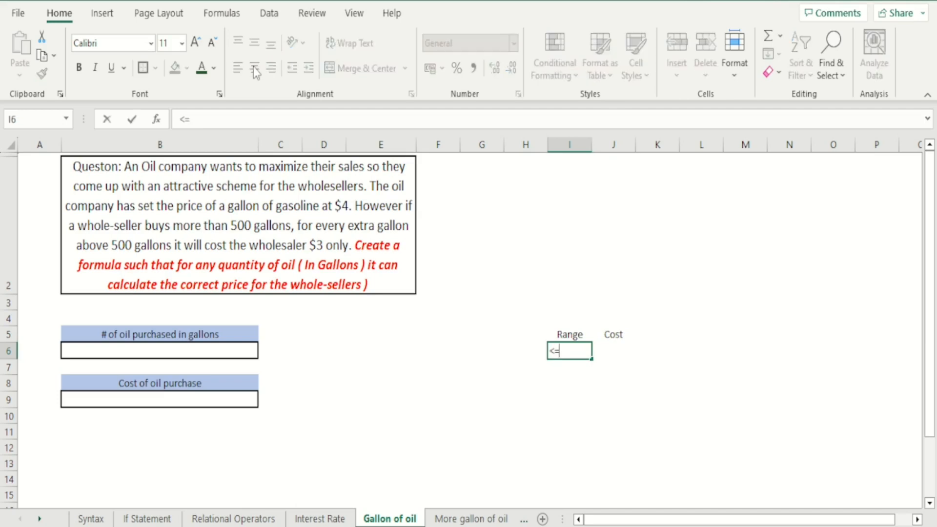
text( 500 Gal)
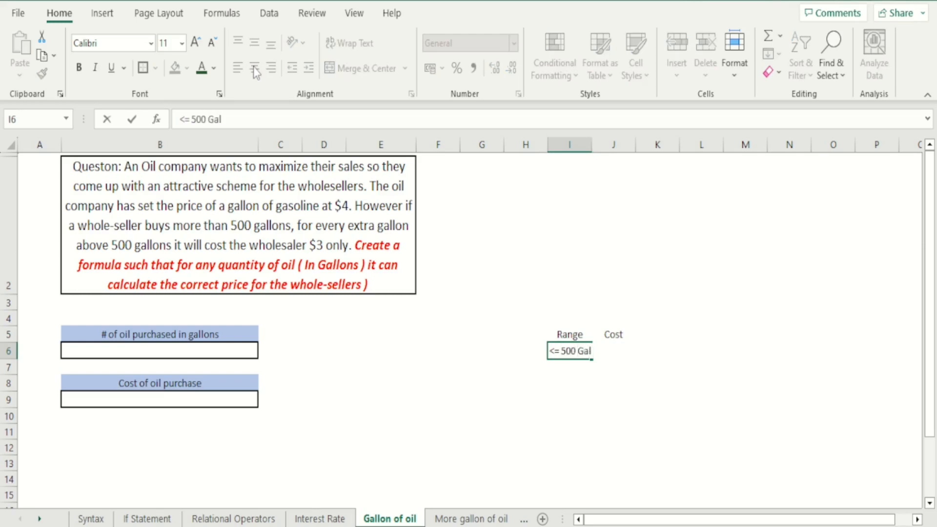
text(lons)
key(ctrl+Return)
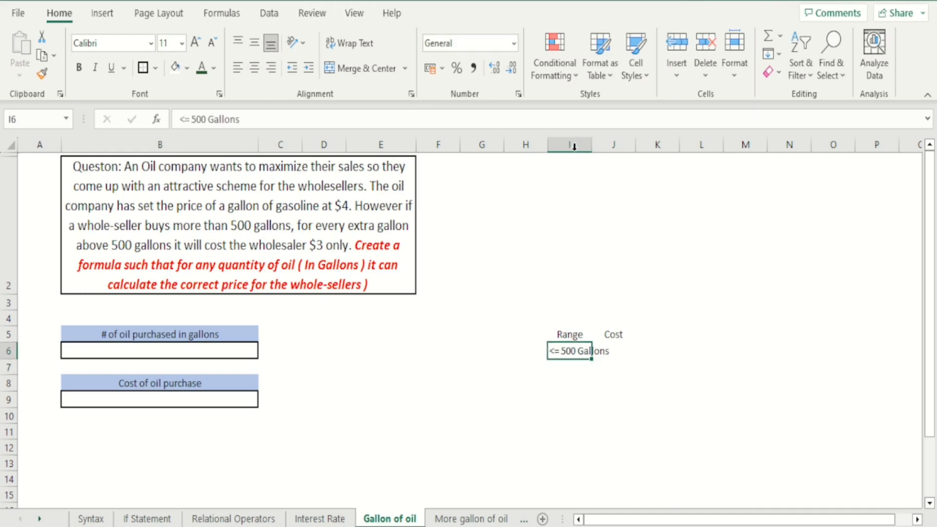
drag(590, 144, 608, 145)
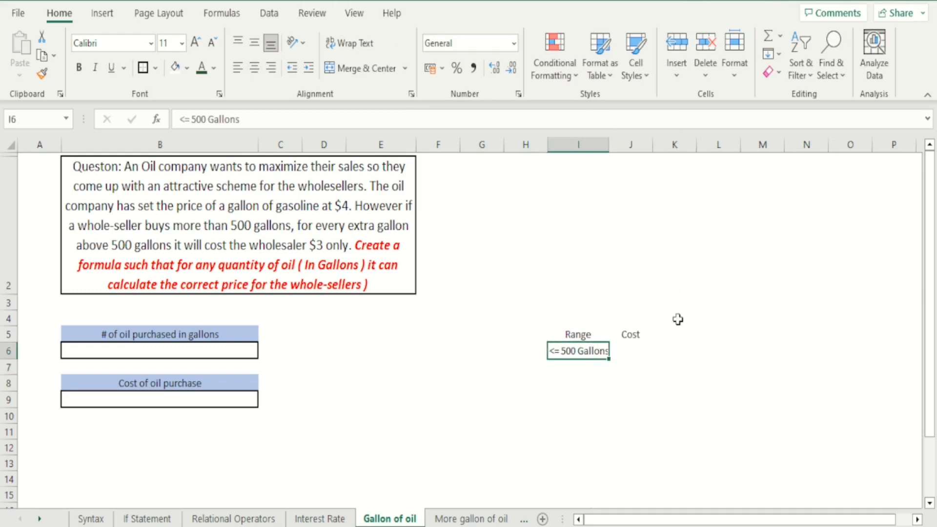
- Enter a centered cost of 4 in J6 for the first range and widen columns I and J slightly
click(635, 355)
text(4)
key(Return)
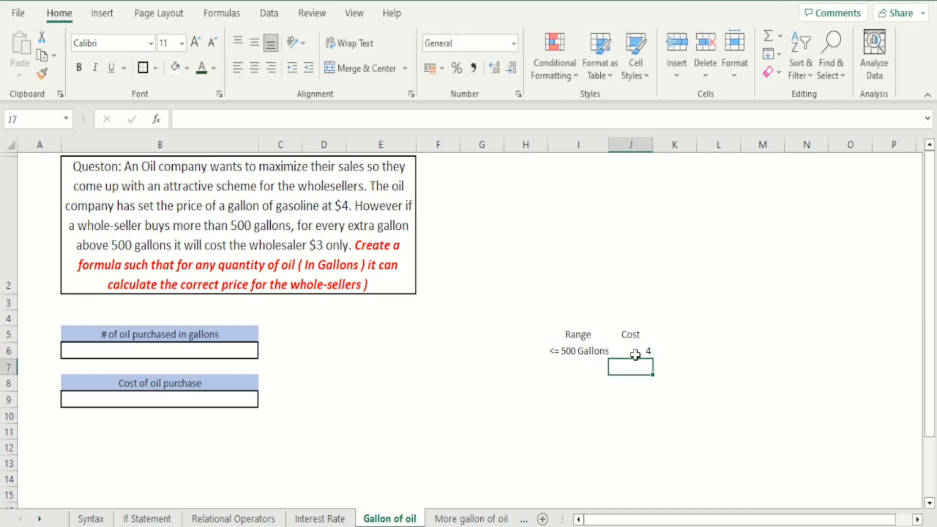
click(635, 355)
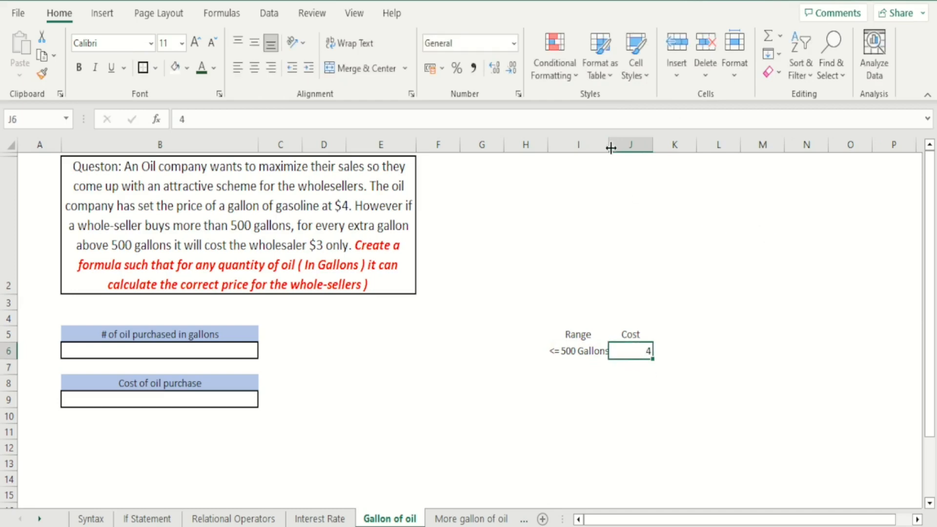
drag(608, 145, 667, 146)
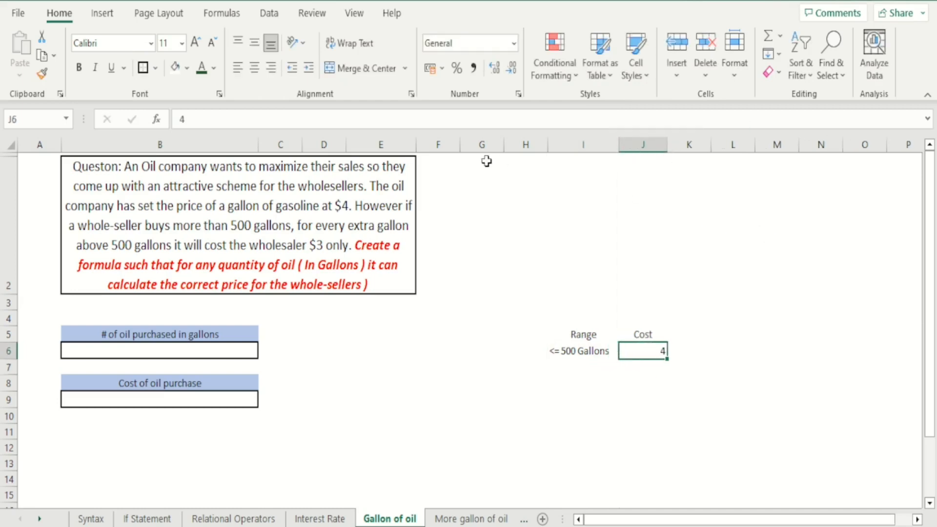
click(253, 71)
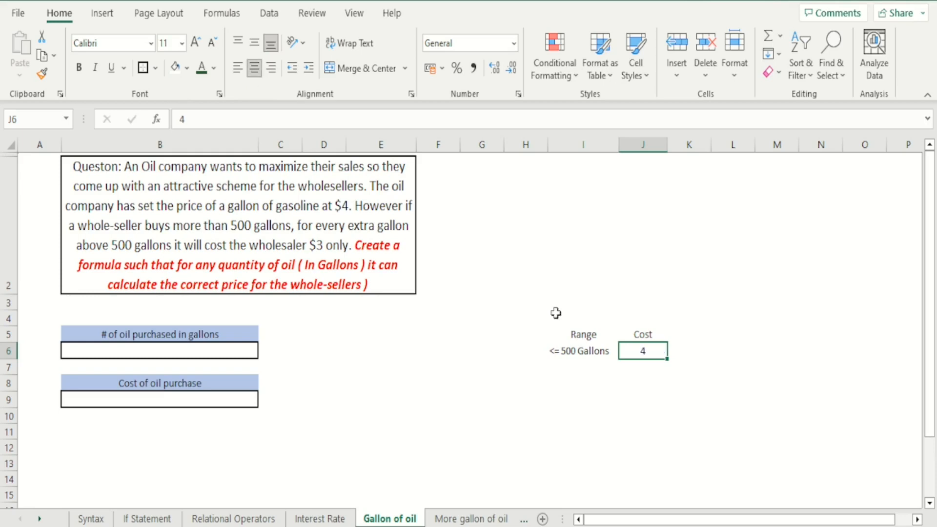
- Enter the example range label "550 Gallons" in I7
click(565, 366)
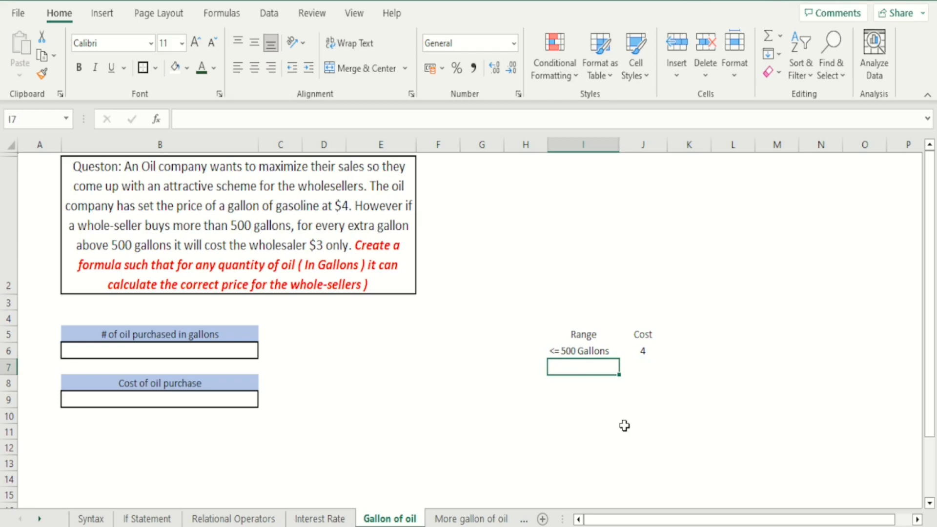
text(550)
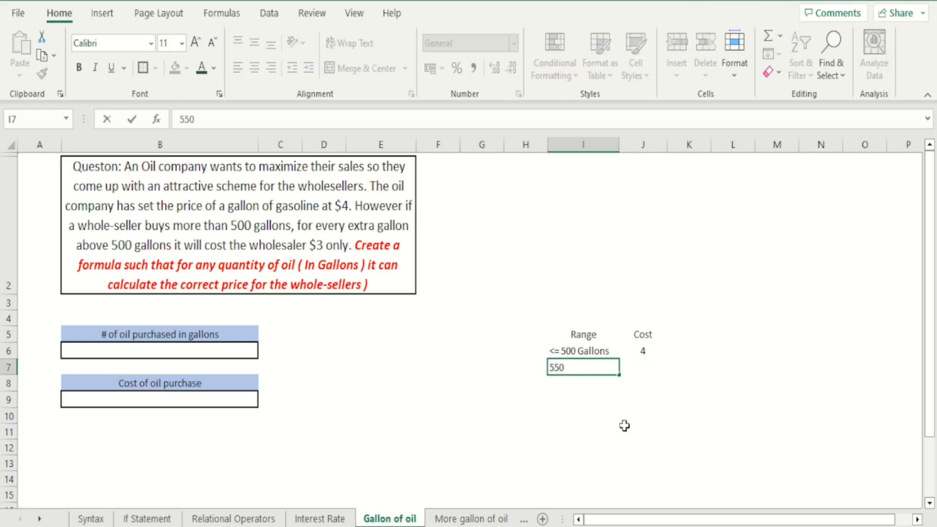
text( Gallons)
key(Return)
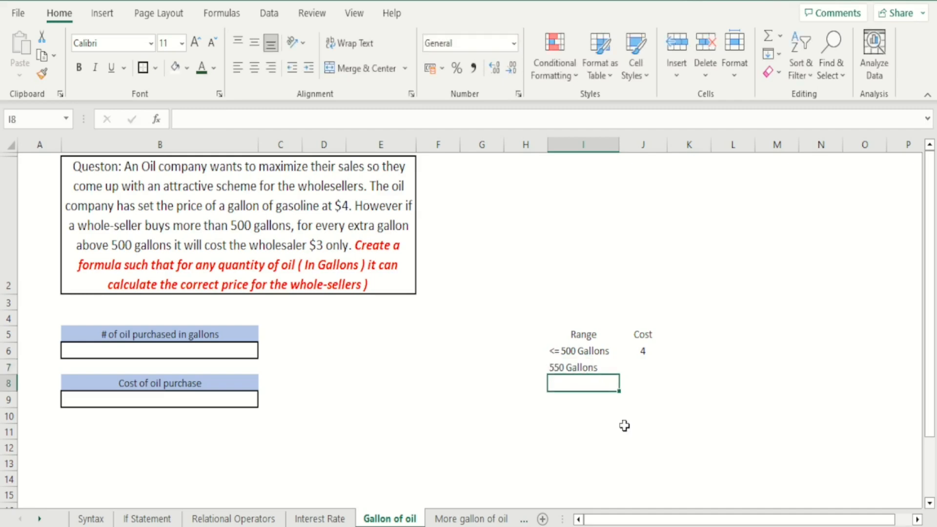
- Enter the cost breakdown "4 (500), 3(50)" in J7 for the 550 gallons example
key(Up)
key(Right)
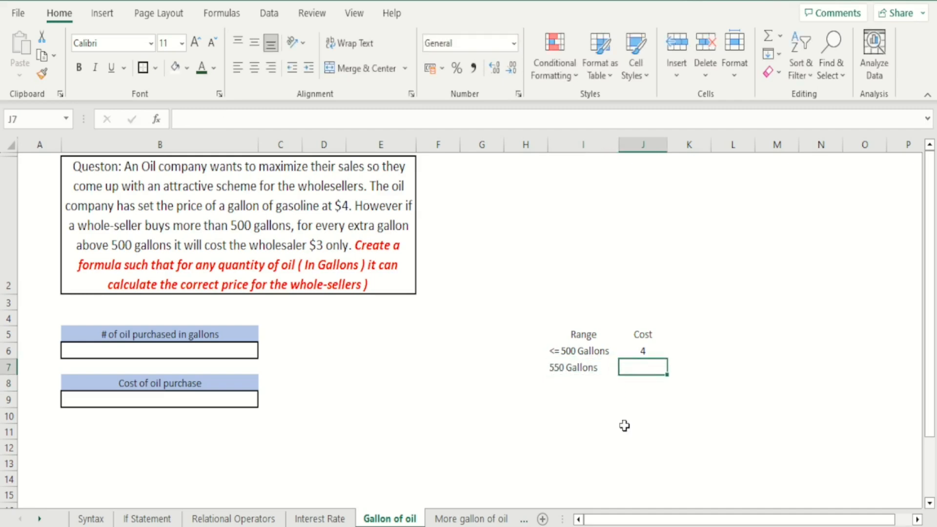
text(4)
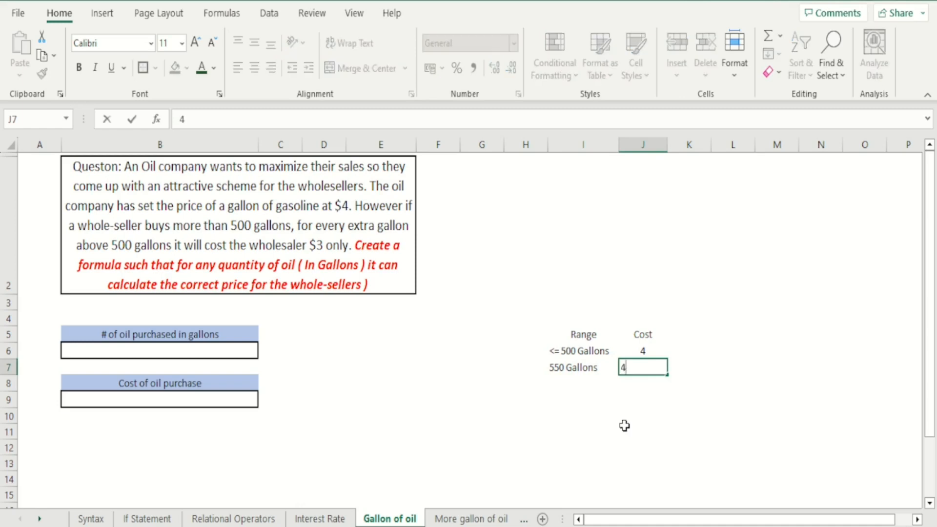
text( (500), 3()
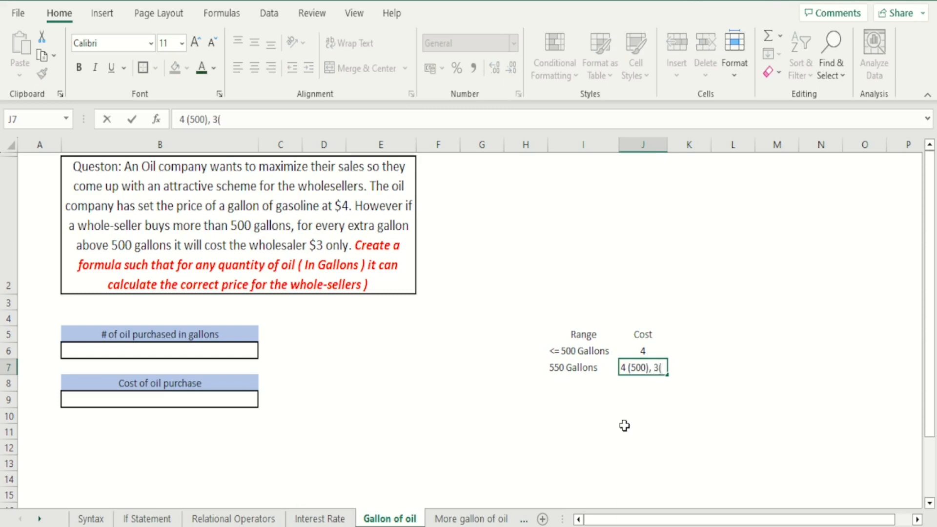
text(50))
key(Return)
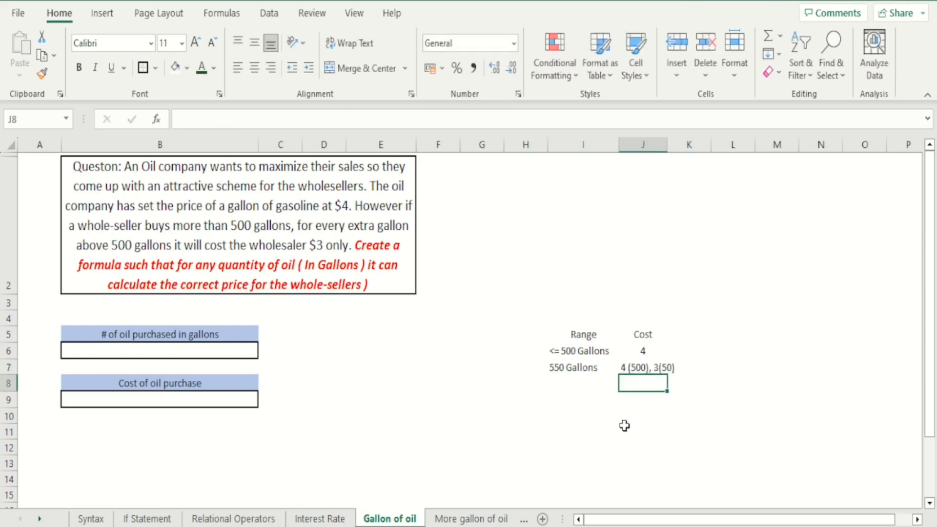
key(Up)
key(Up)
key(Up)
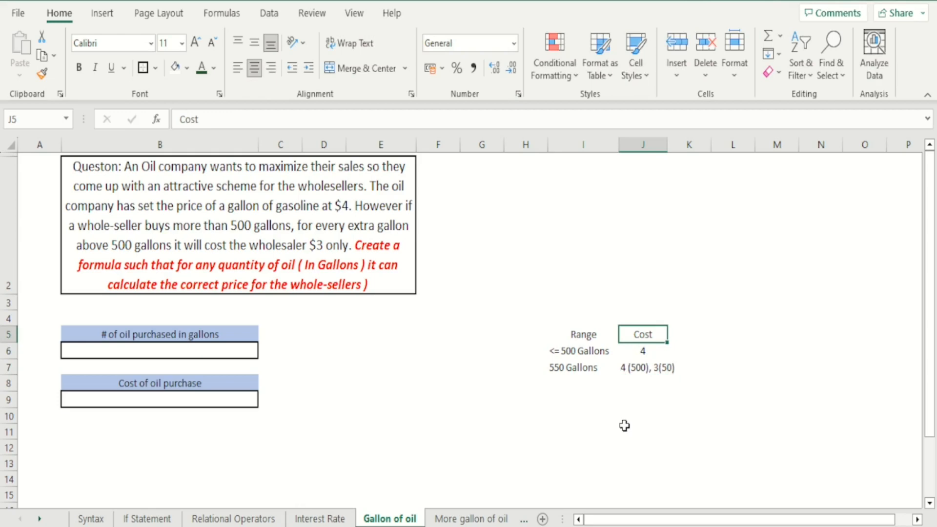
key(Right)
key(Right)
key(Left)
key(Right)
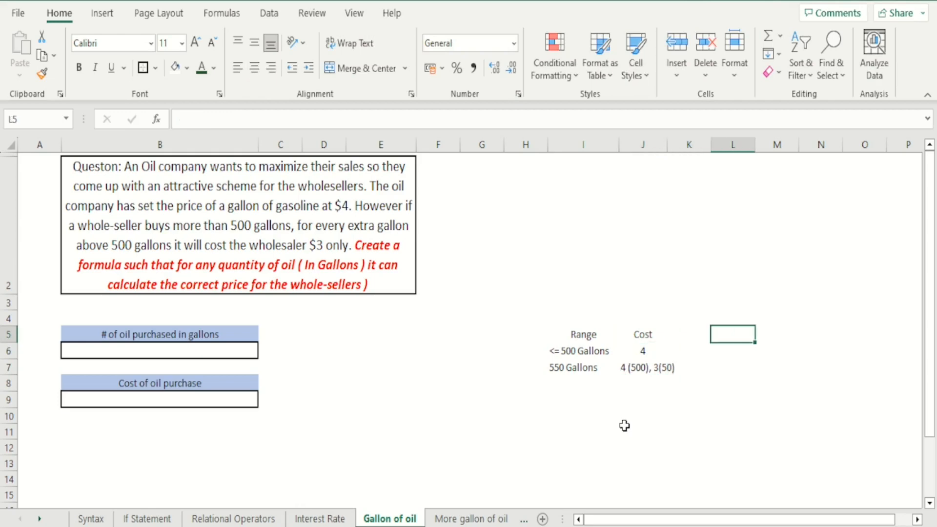
text(Cost)
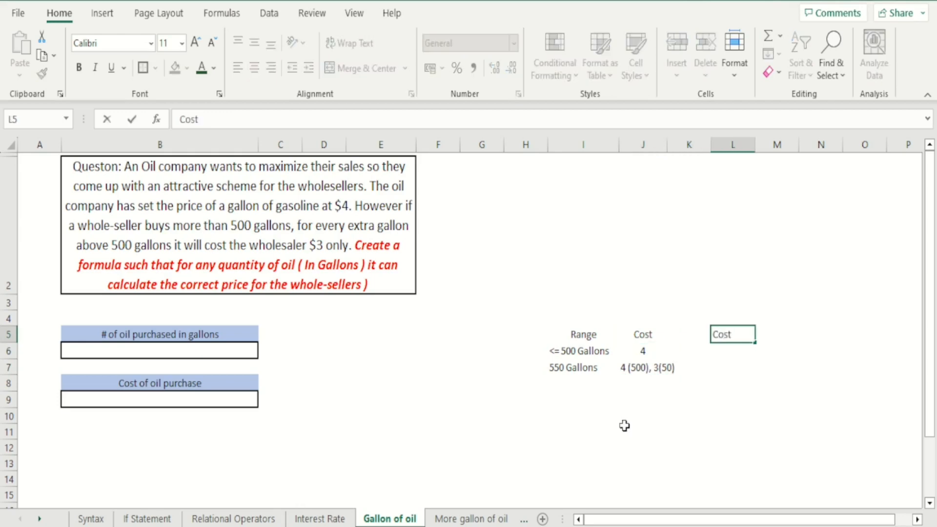
key(Return)
text(=)
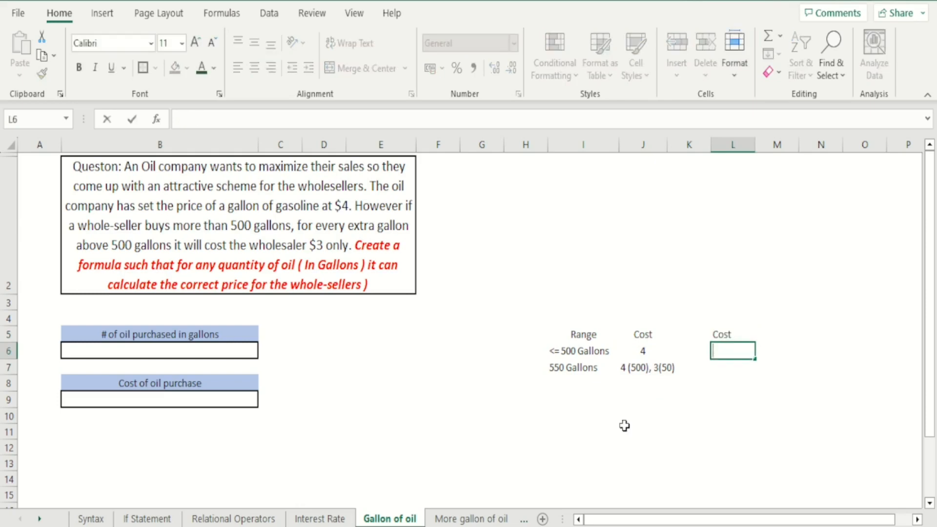
key(Escape)
key(Up)
key(Delete)
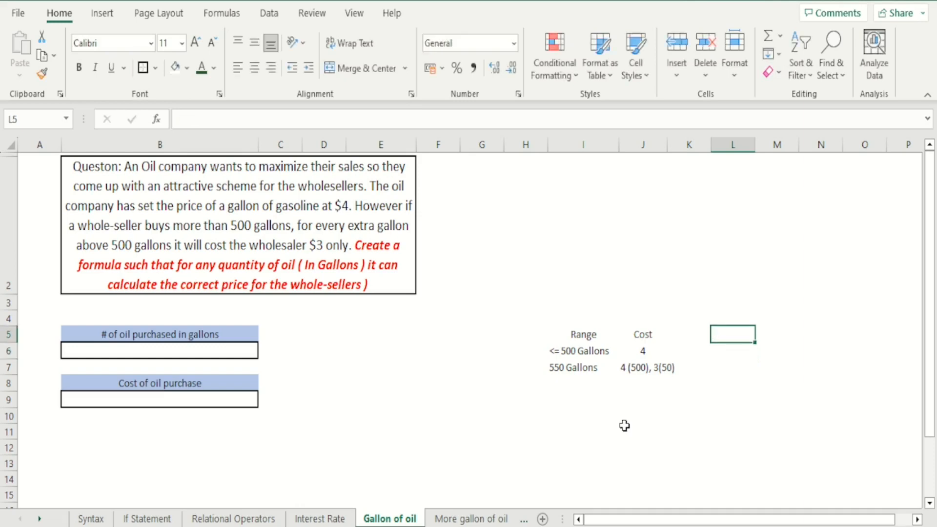
- Enter the heading Quantity in L5 to start a sample calculation table
text(R)
key(BackSpace)
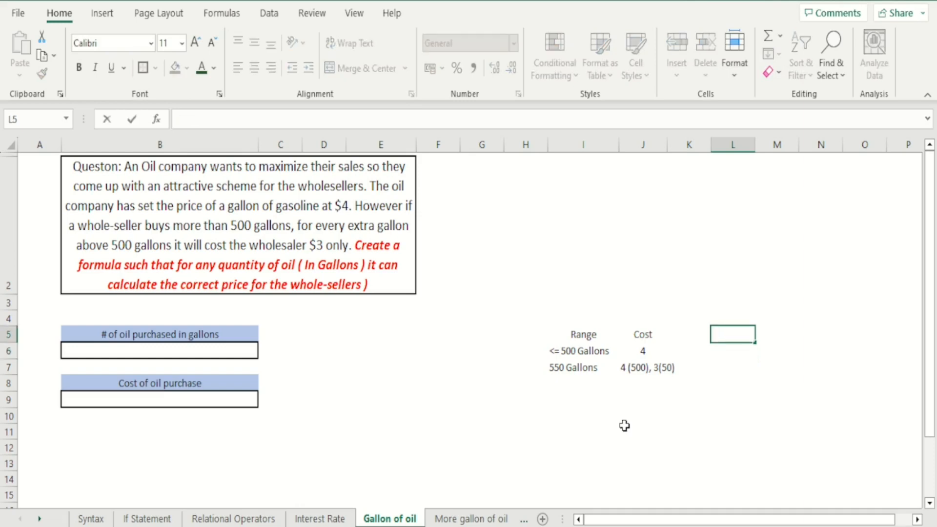
text(Quantity)
key(Return)
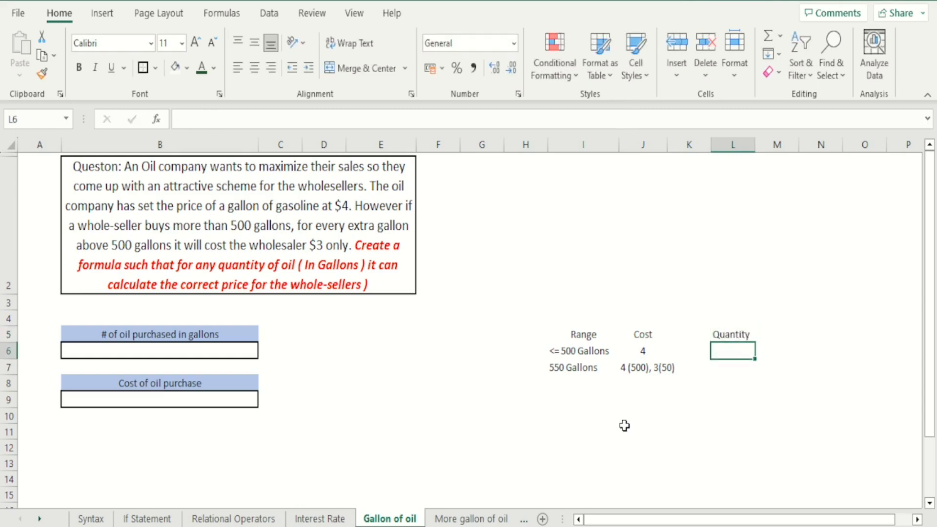
- Enter a sample quantity of 470 in L6 and center it in the cell
text(470)
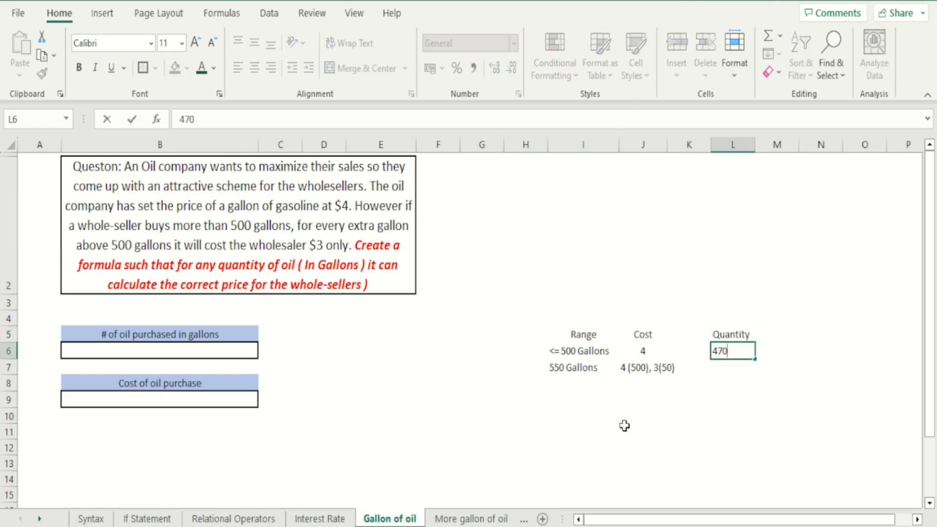
key(Return)
key(Up)
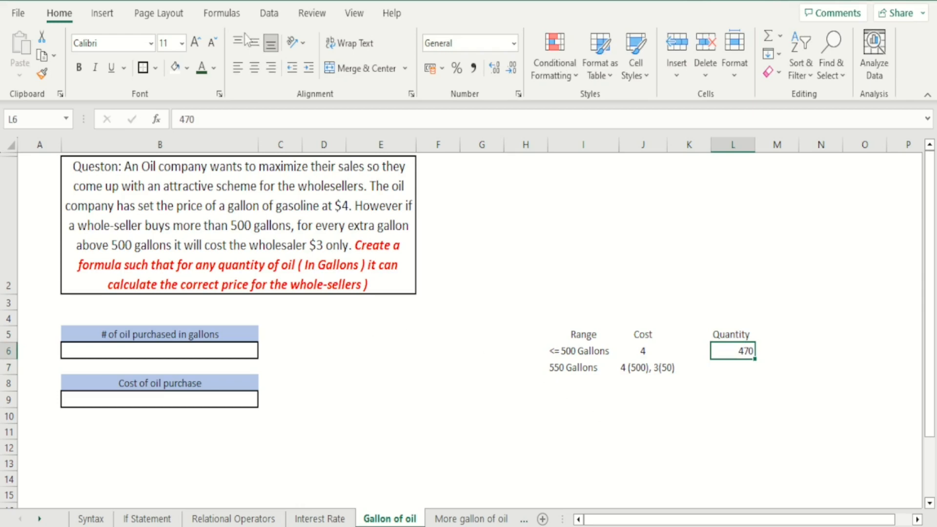
click(254, 68)
- Enter the heading Cost in M5 beside the Quantity heading
key(Right)
key(Up)
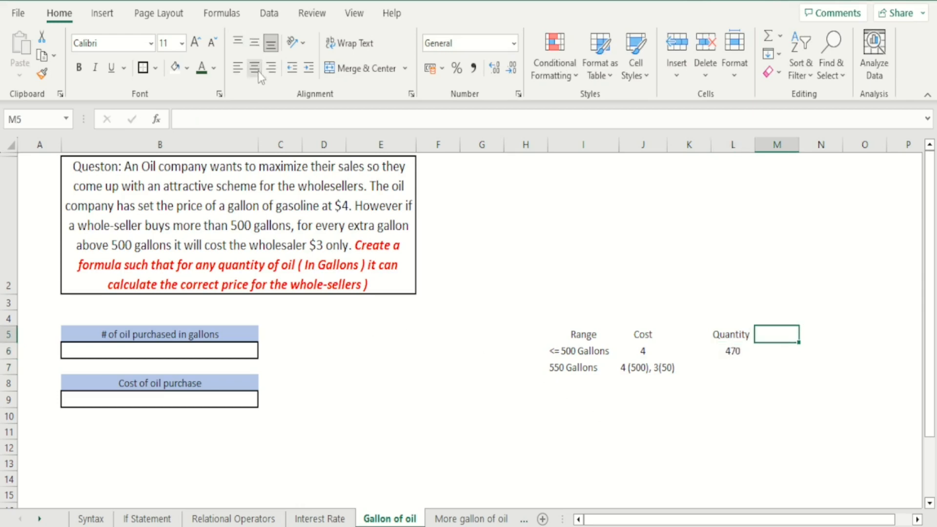
text(Cost)
key(Return)
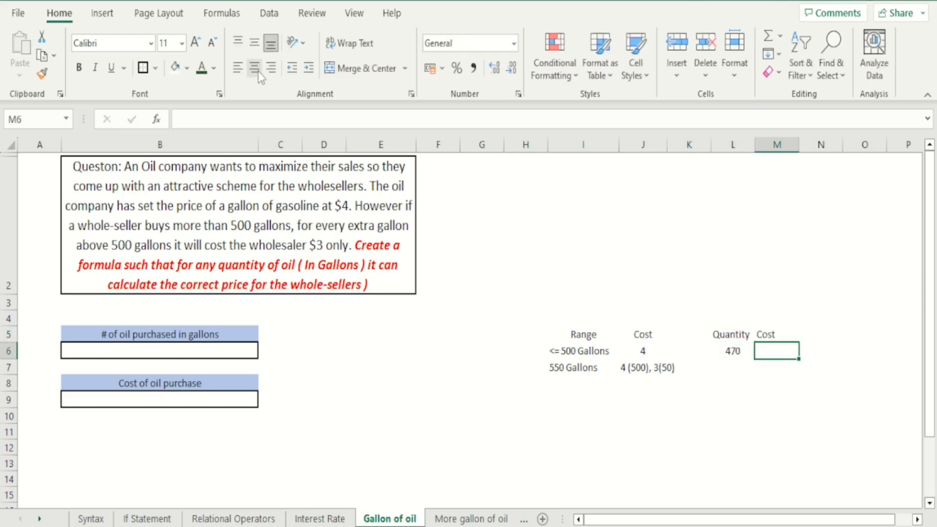
- Calculate the first sample's cost in M6 with the formula =L6*4 and center the result
text(=)
key(Left)
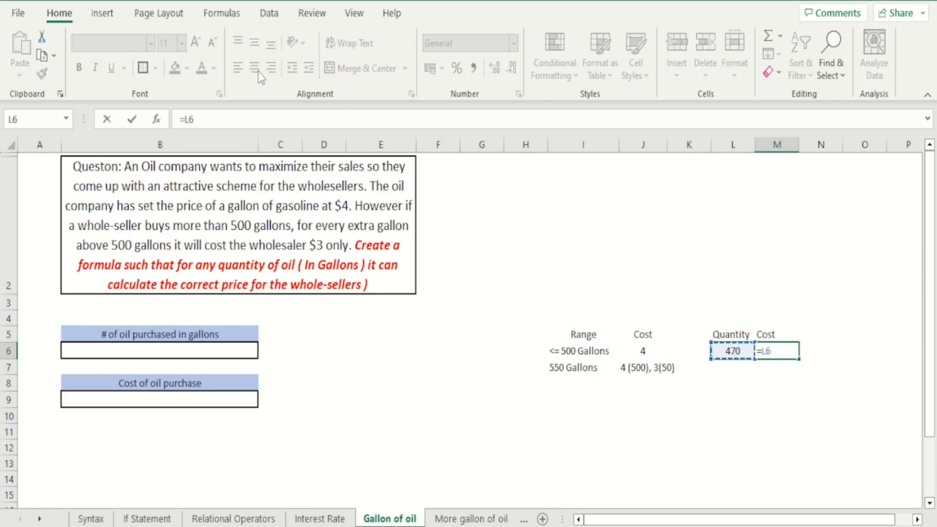
text(*4)
key(ctrl+Return)
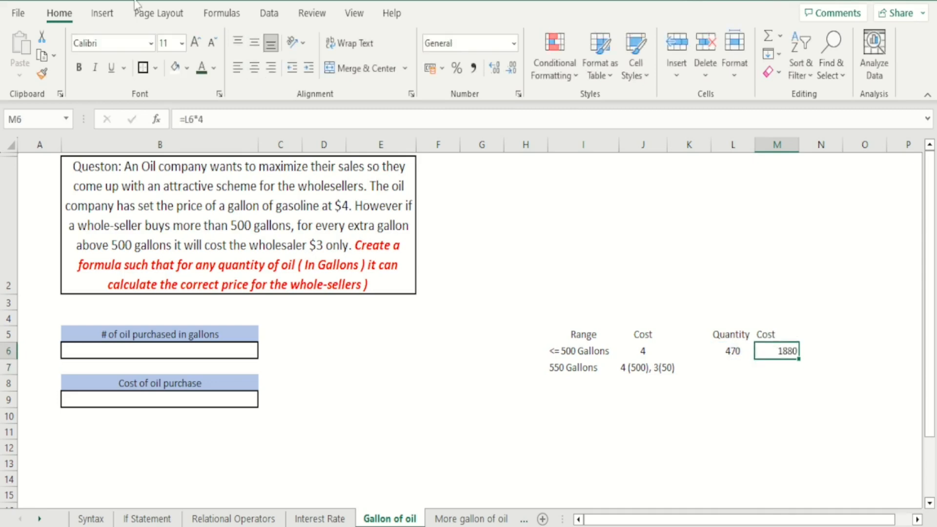
click(254, 72)
- Enter a second sample quantity of 550 in L7 and center it in the cell
key(Down)
key(Left)
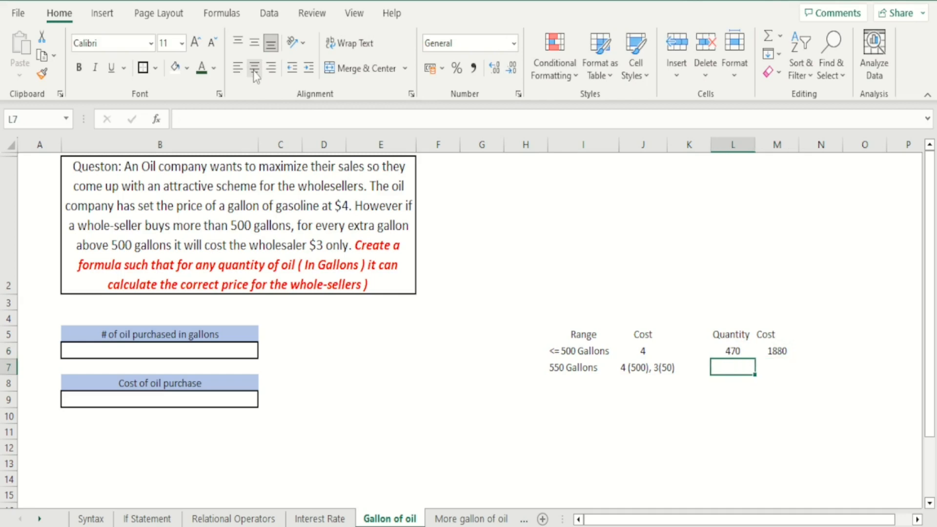
text(55)
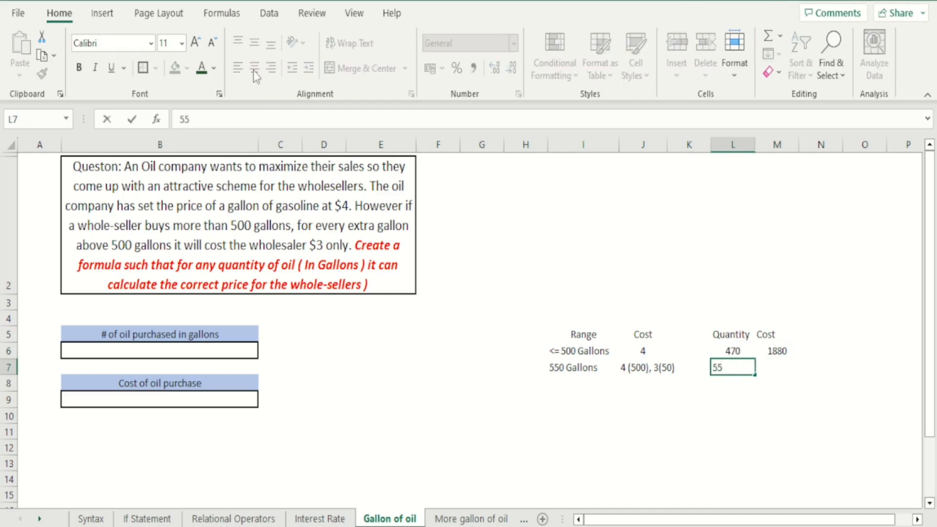
text(0)
key(Return)
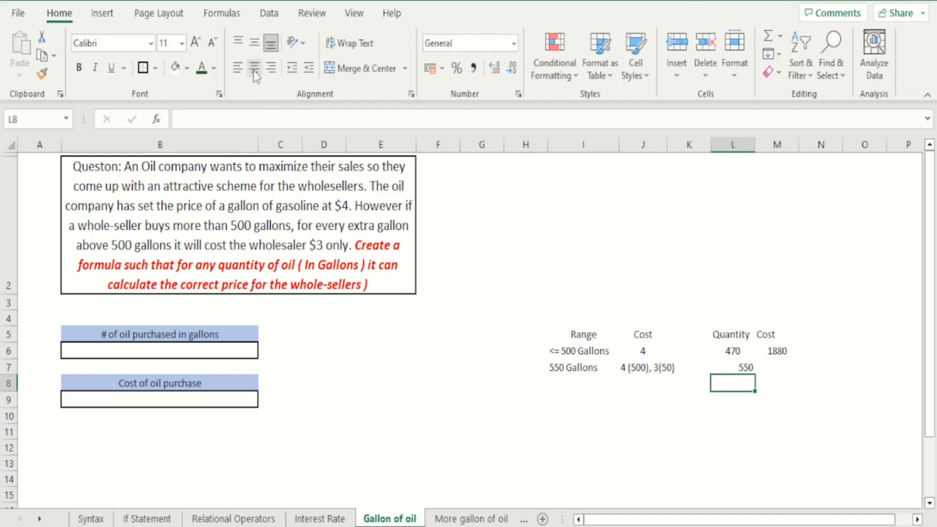
key(Up)
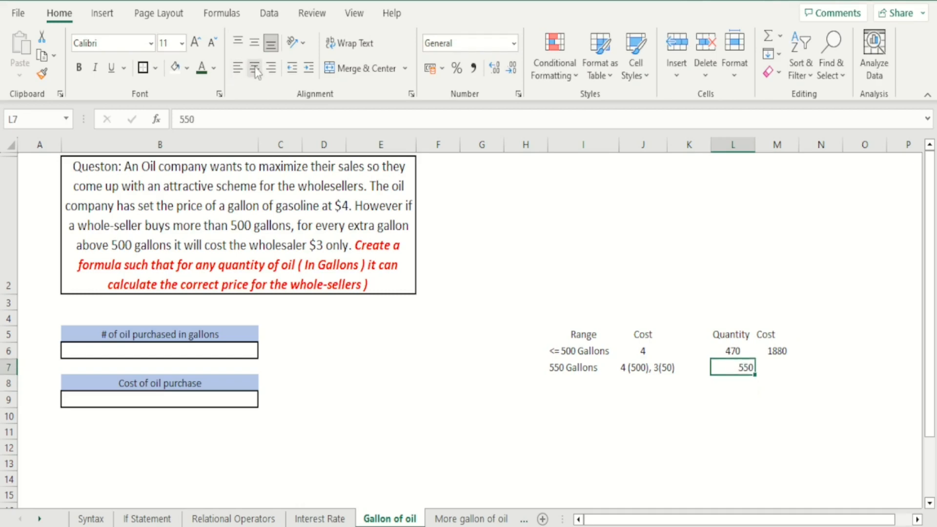
- Calculate the second sample's cost in M7 with the formula =500*4+50*3
key(Right)
text(=500)
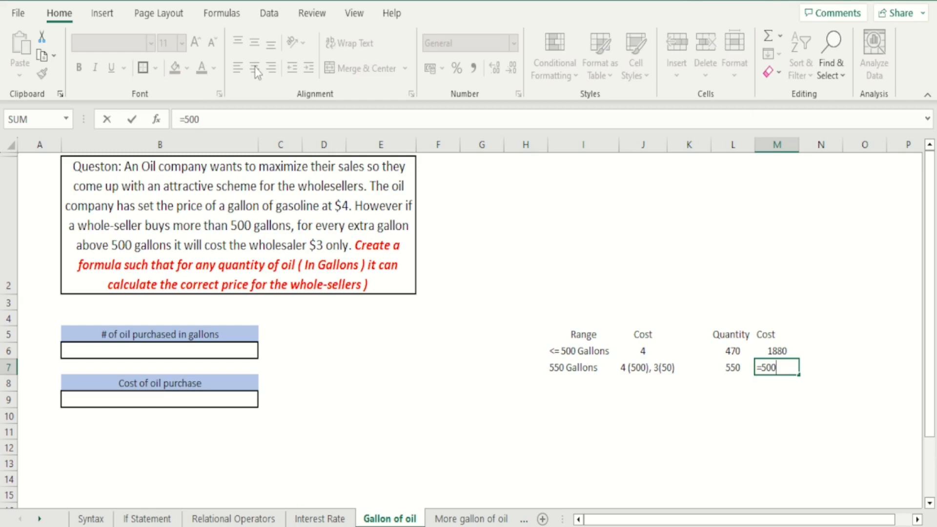
text(*4+50*3)
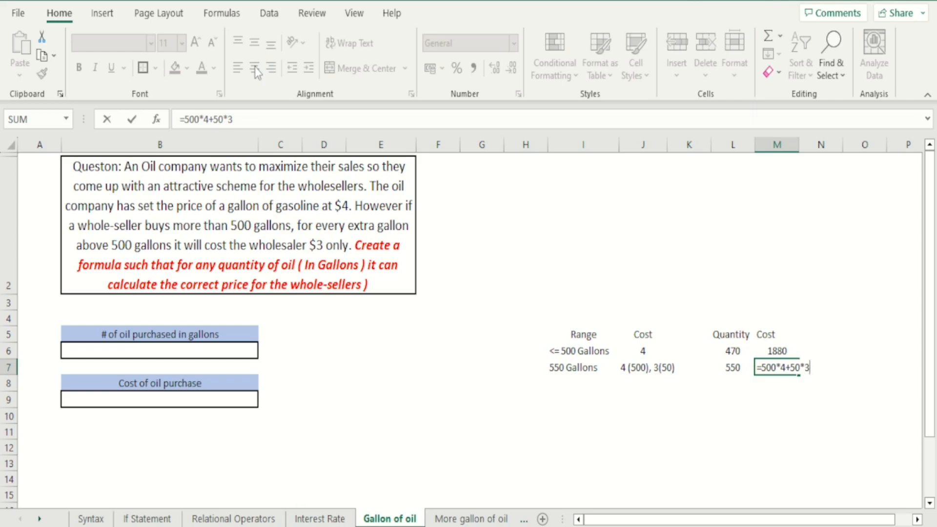
key(Return)
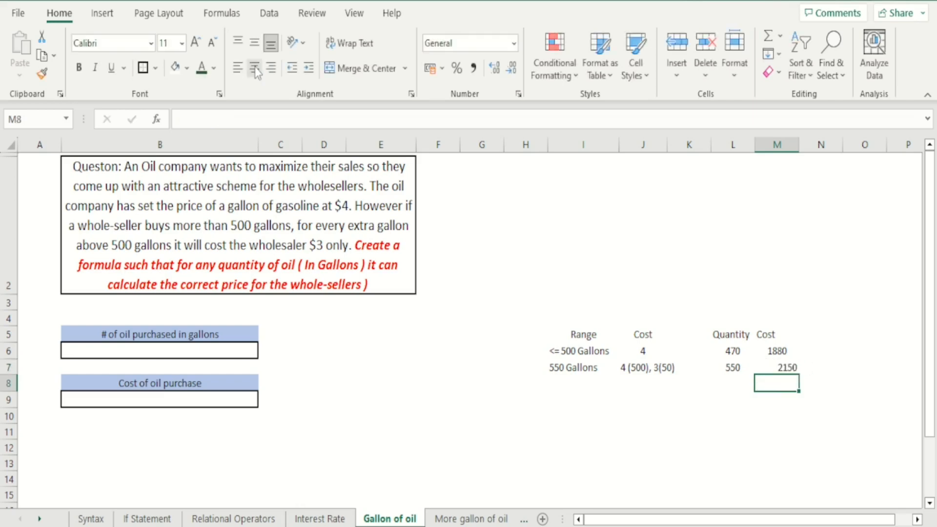
key(Up)
key(Left)
key(Up)
key(Right)
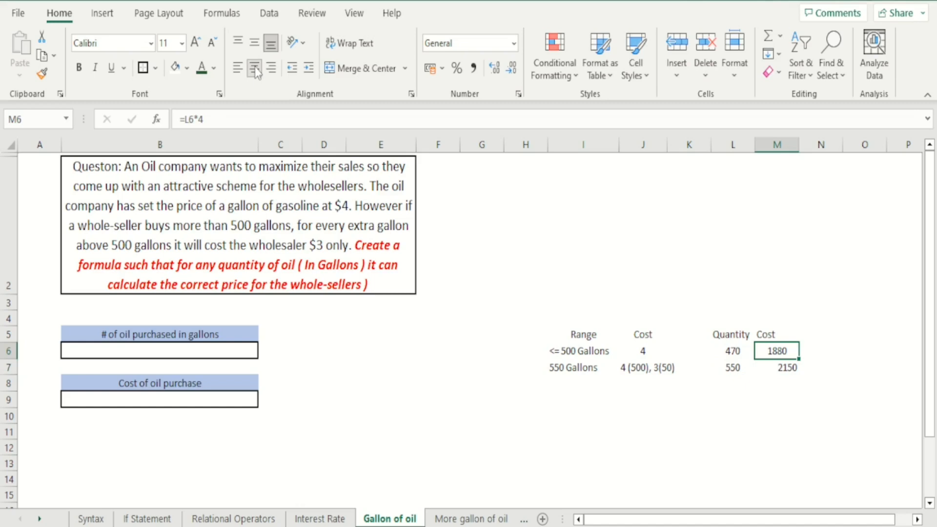
key(Down)
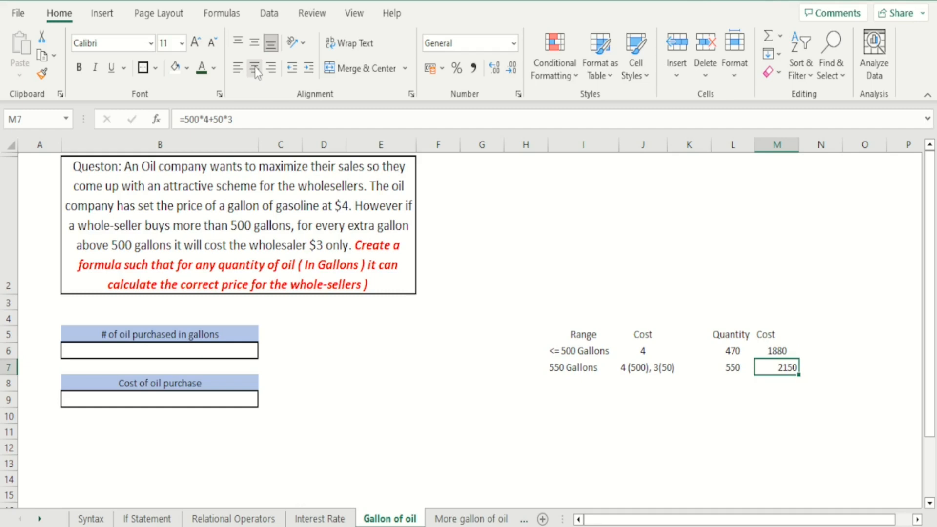
- Make row 9 taller to enlarge the answer cell B9 under Cost of oil purchase
key(Left)
key(Left)
key(Left)
key(Left)
key(Left)
key(Left)
key(Left)
key(Left)
key(Left)
key(Left)
key(Left)
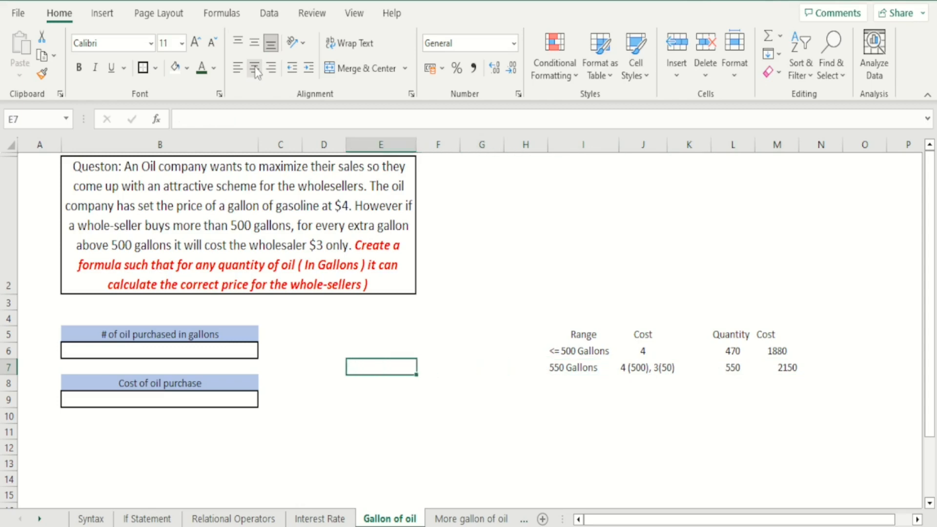
key(Down)
key(Down)
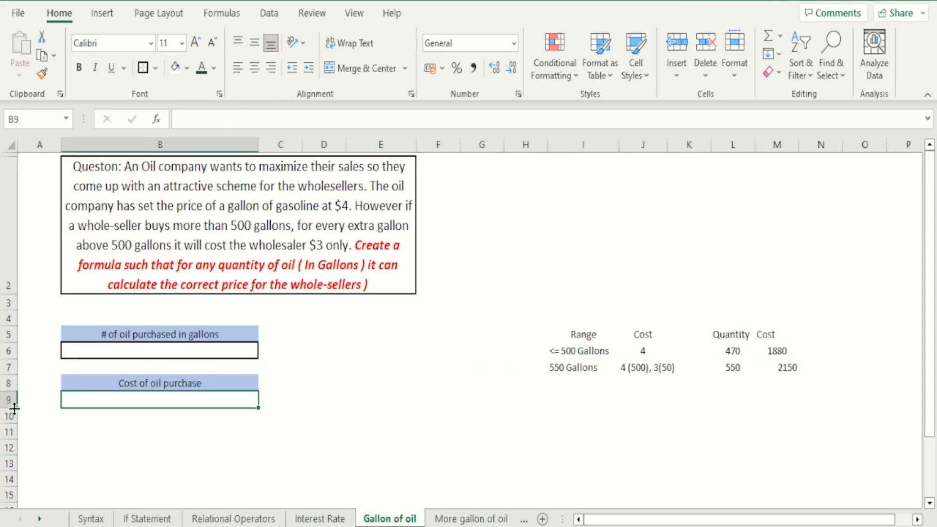
drag(14, 408, 14, 434)
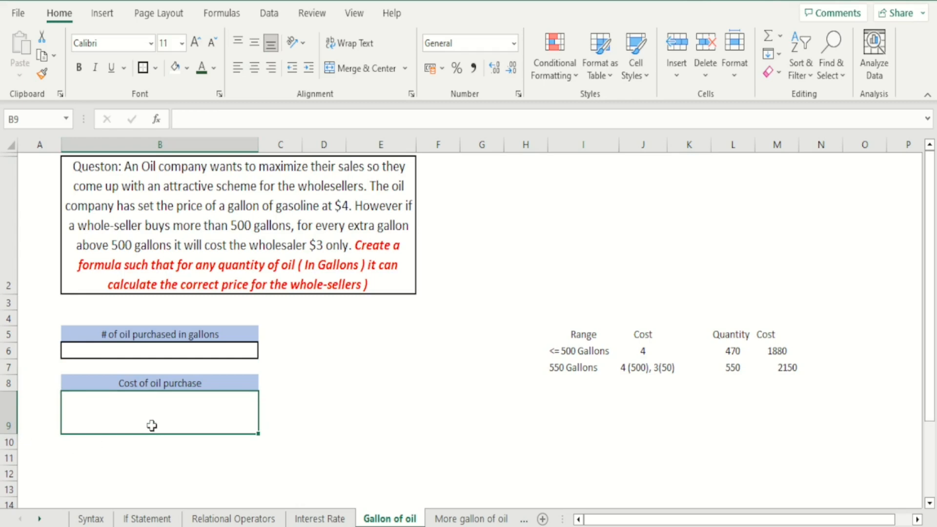
- Begin an IF formula in B9 that tests B6<=500 and returns B6*4 when true
text(=if)
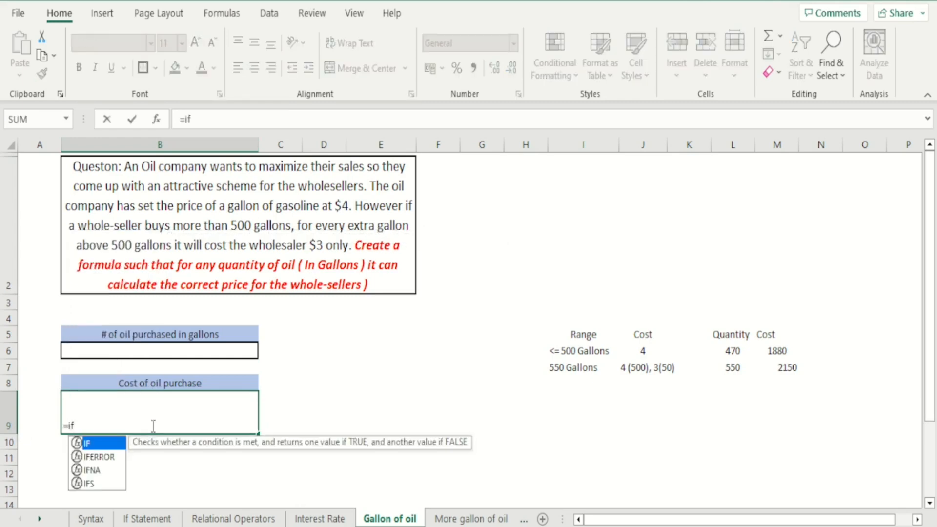
text(()
click(139, 352)
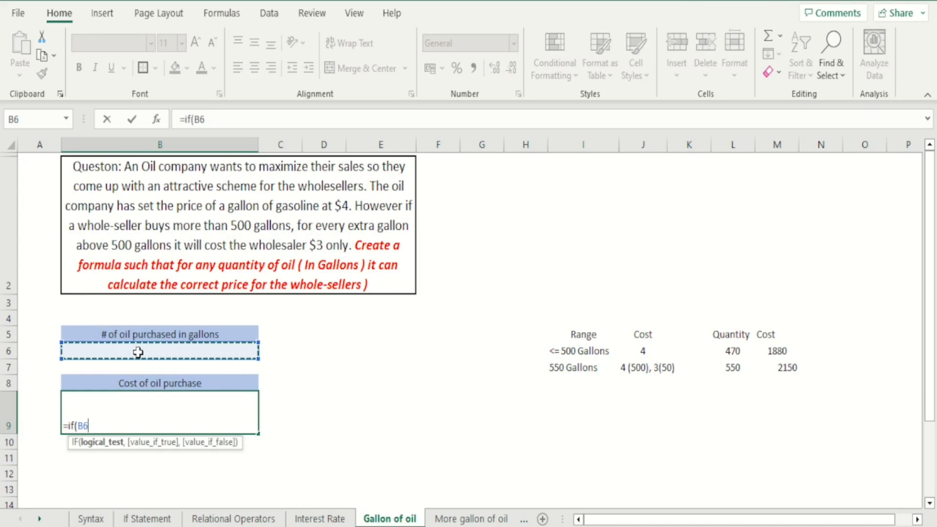
text(<)
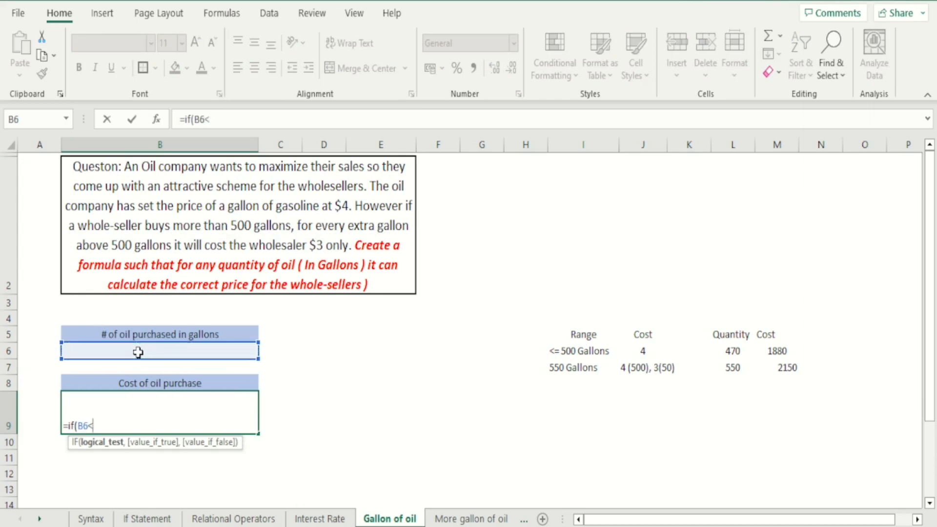
text(=500,)
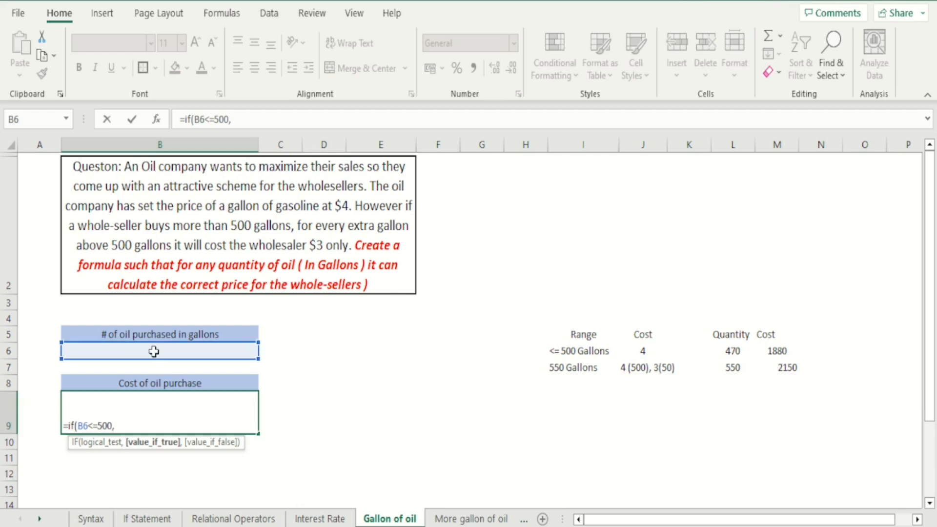
click(154, 351)
text(*)
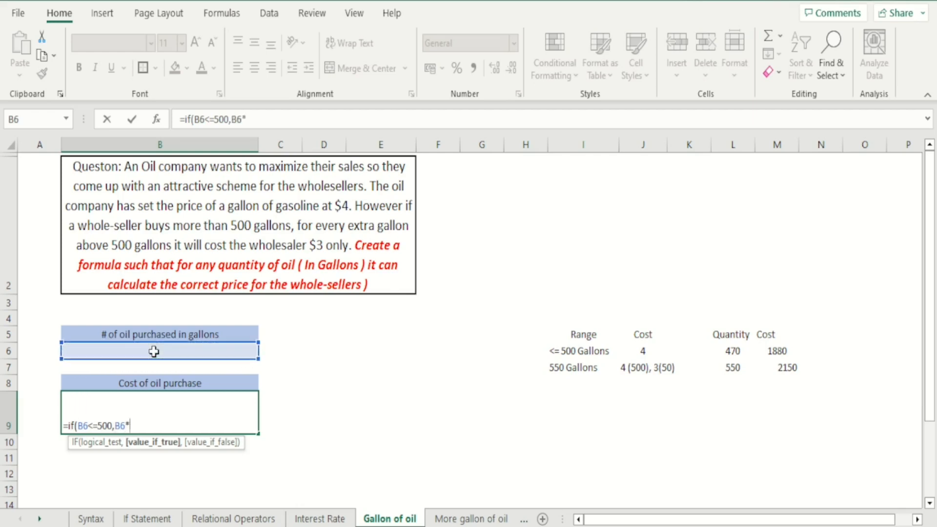
text(4,)
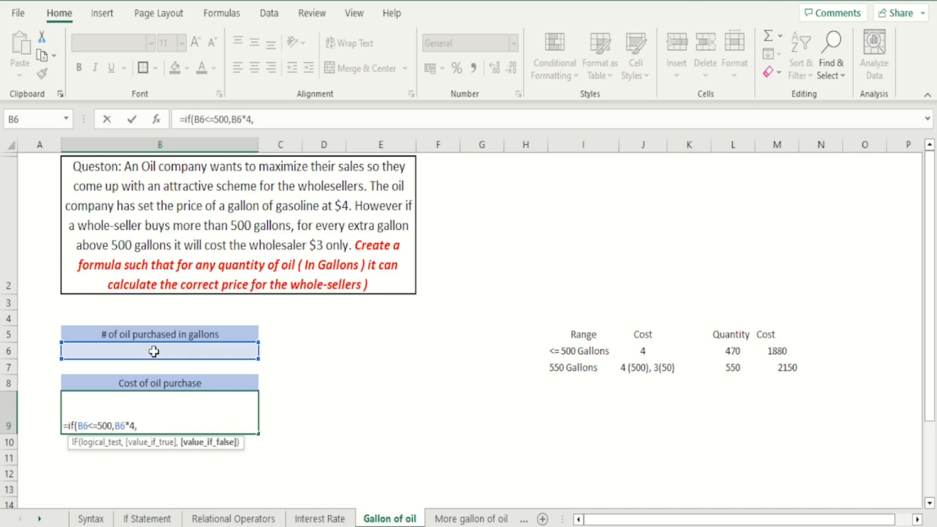
- Write the IF formula's false value as 500*4+(Excess above 500)*3, using placeholder text for the extra gallons, and close the function
text(500*4+()
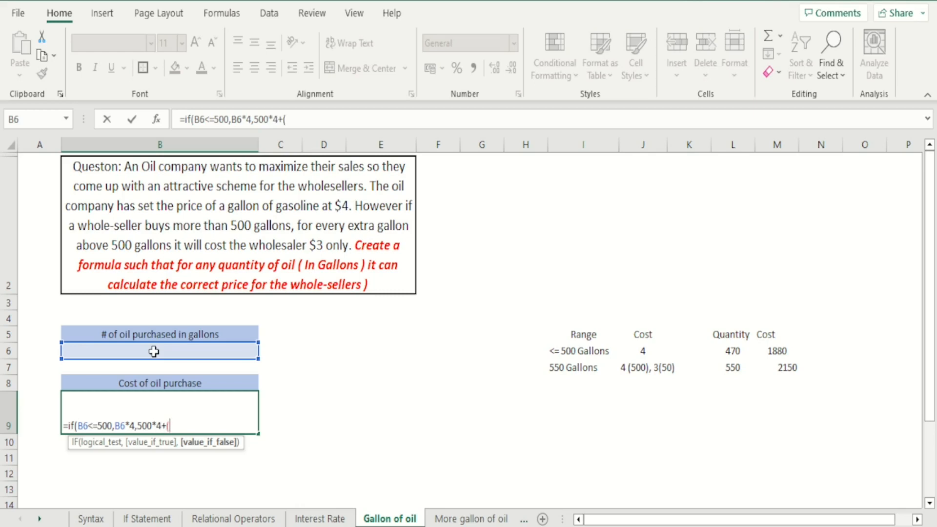
text(Excess above )
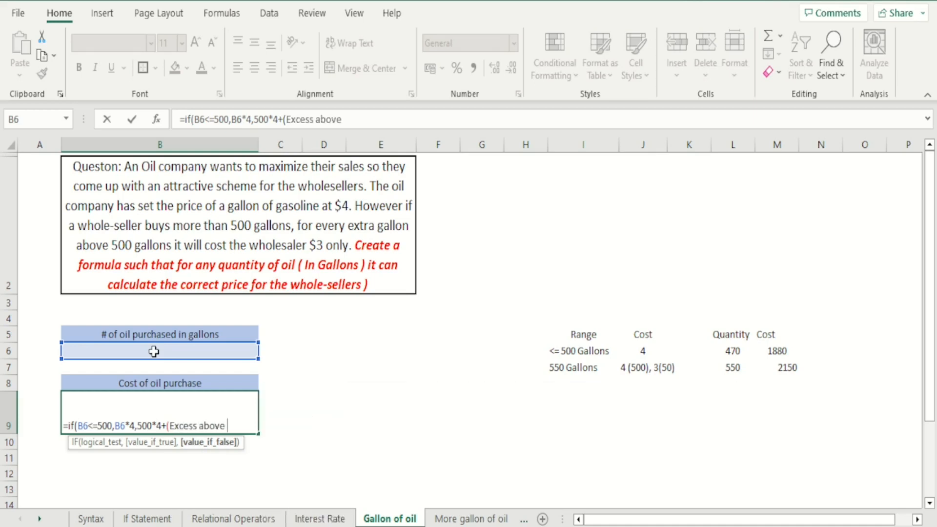
text(500)*3)
text())
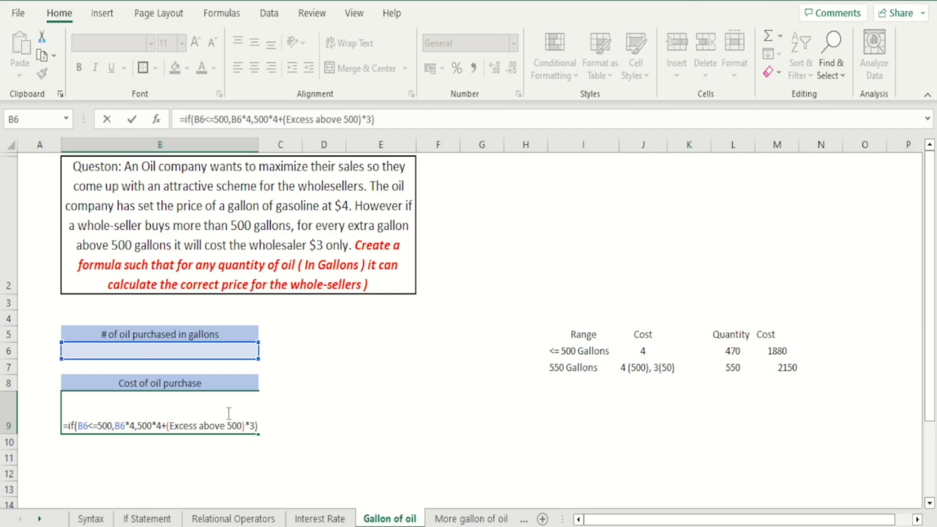
- Replace the placeholder "Excess above 500" in the formula with B6-500 and commit the formula to B9
drag(241, 425, 170, 425)
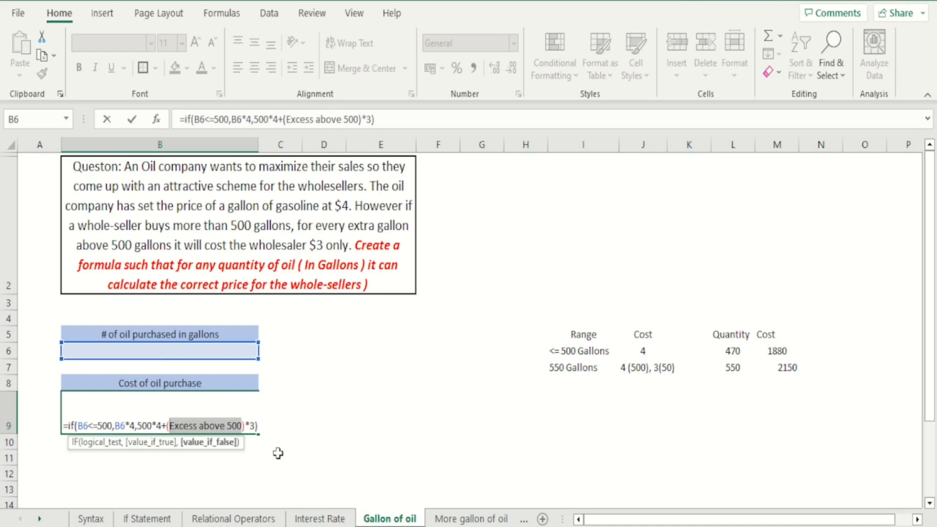
key(BackSpace)
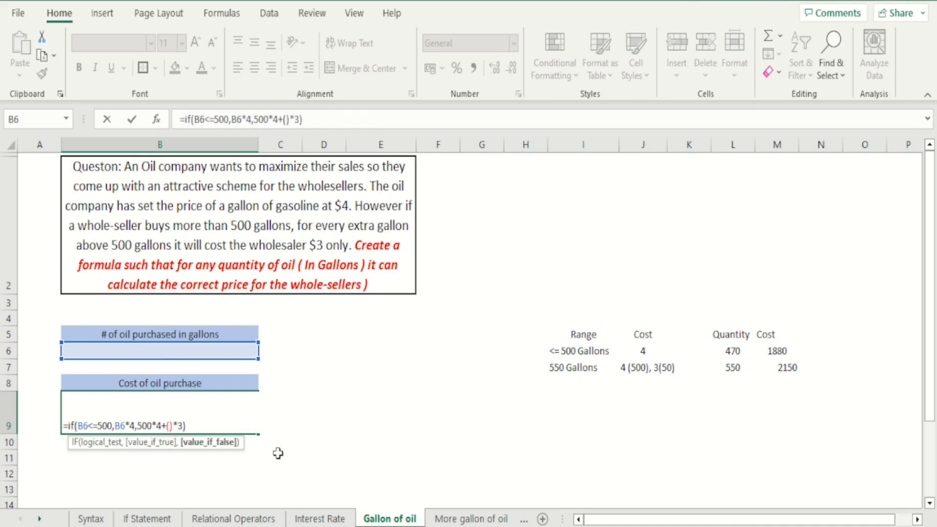
click(203, 353)
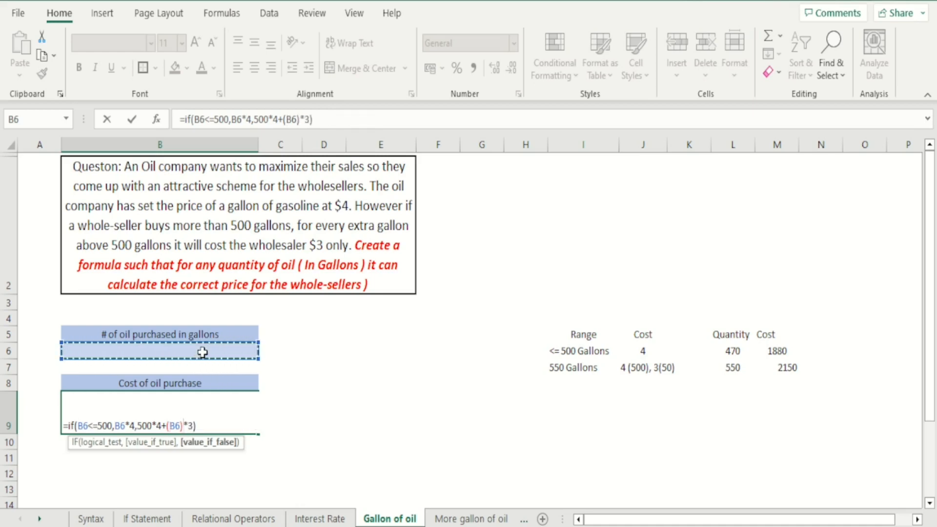
text(-500)
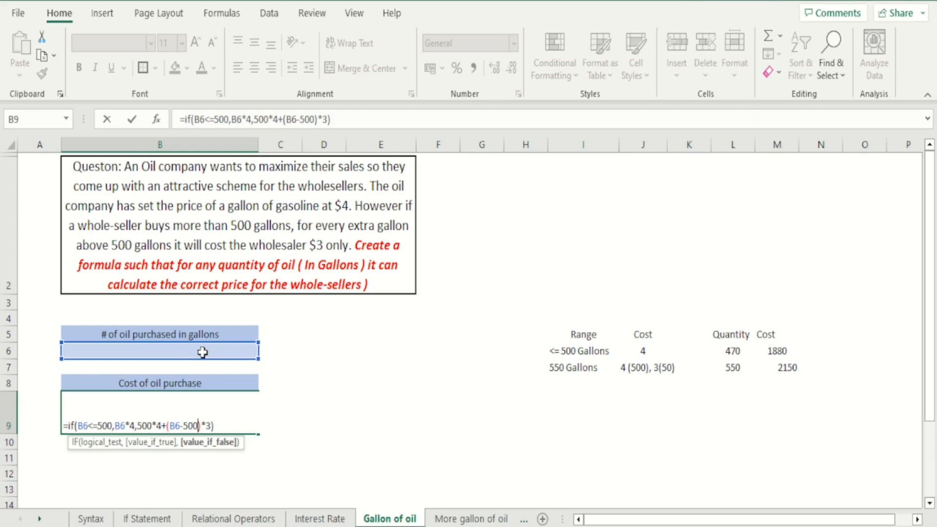
key(Return)
- Center the cost result in B9 both horizontally and vertically
key(Up)
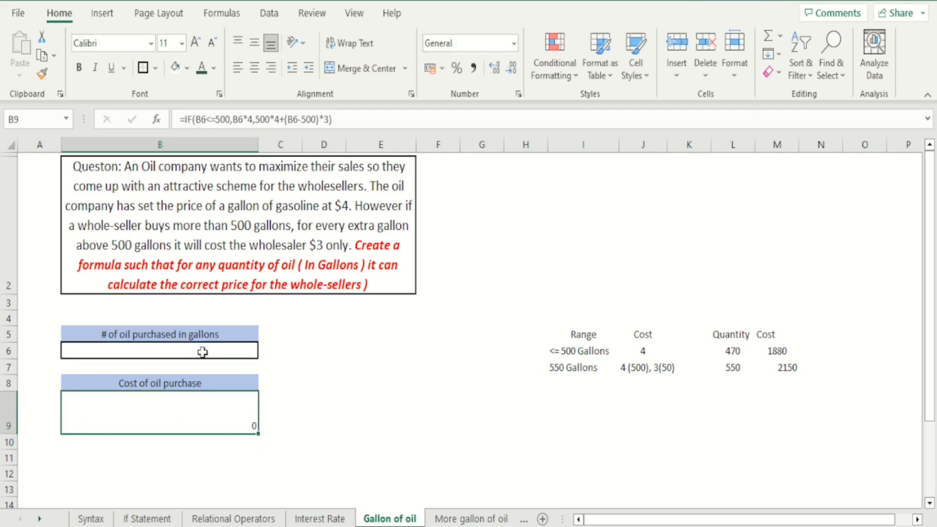
click(254, 70)
click(253, 44)
- Enter a purchase quantity of 100 gallons in B6 and center it in the cell
key(Up)
key(Up)
key(Up)
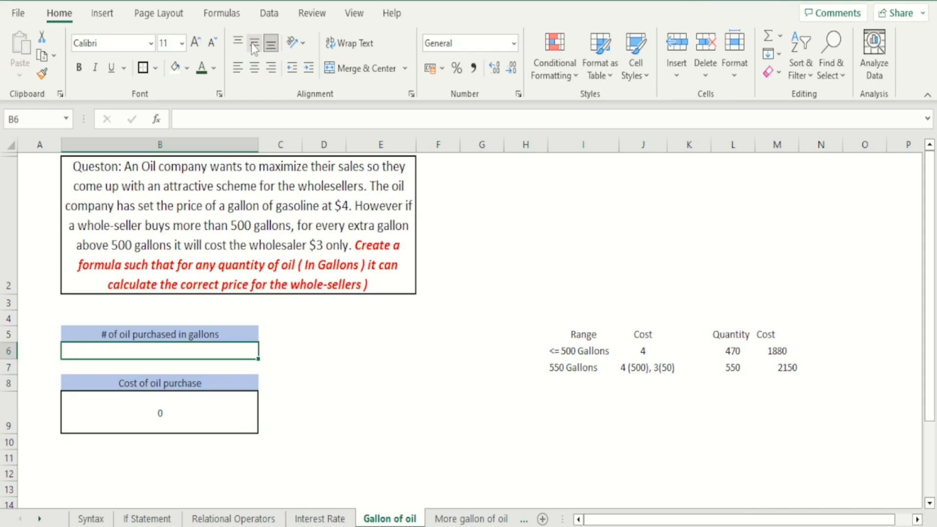
text(100)
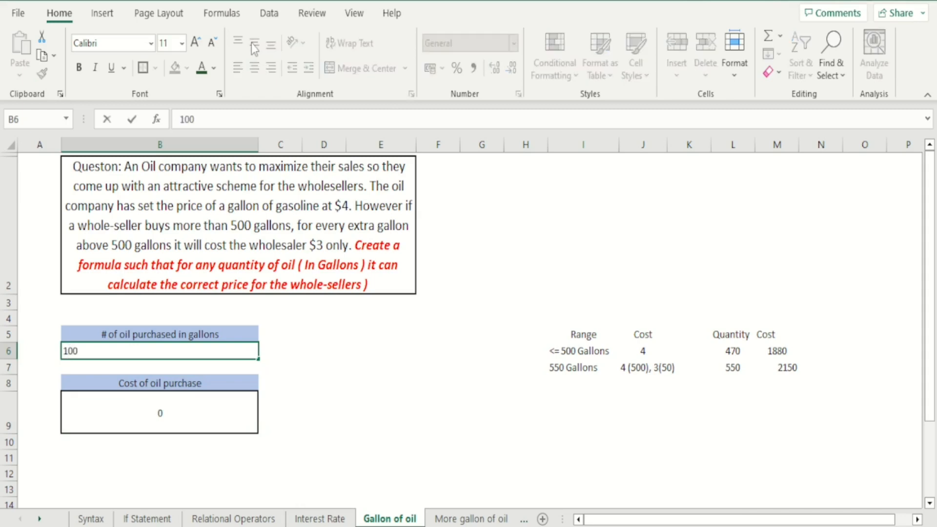
key(Return)
key(Up)
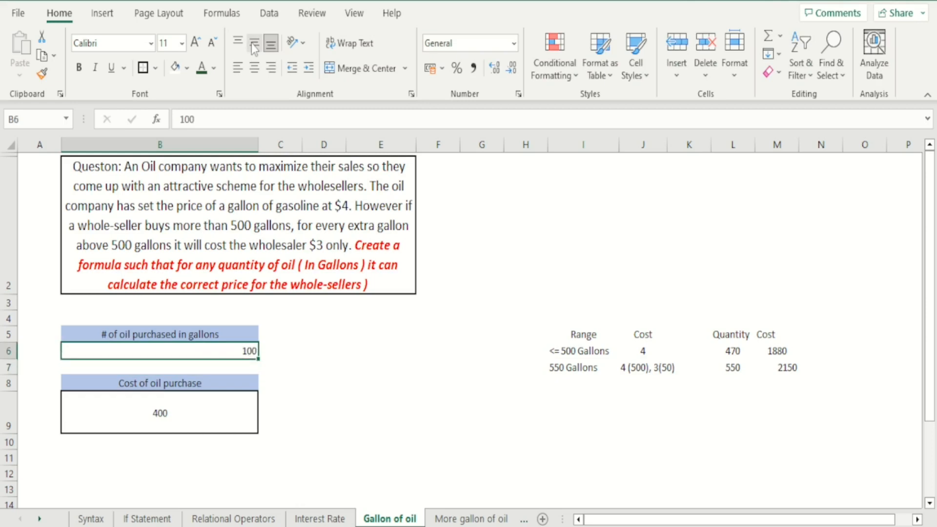
click(254, 68)
key(Down)
key(Down)
key(Down)
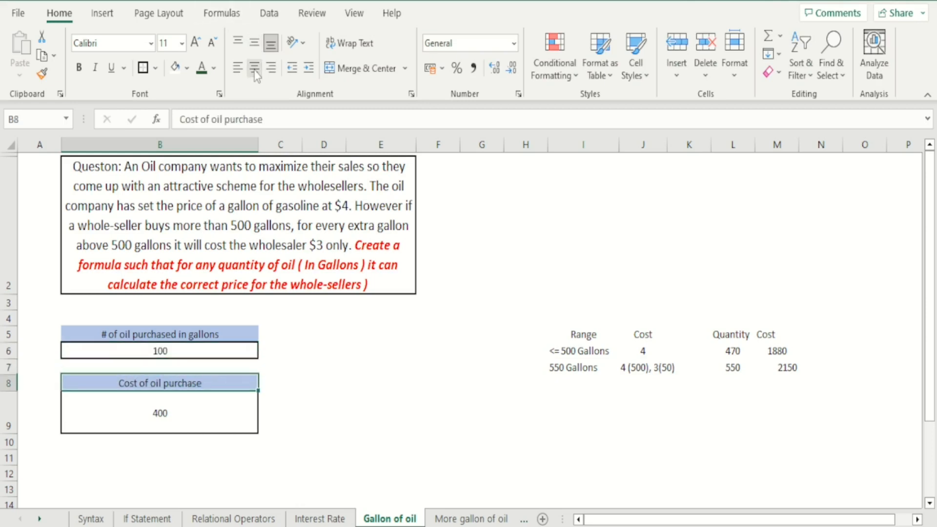
- Test the cost formula with a purchase quantity of 200 gallons in B6
key(Up)
key(Up)
key(Up)
text(200)
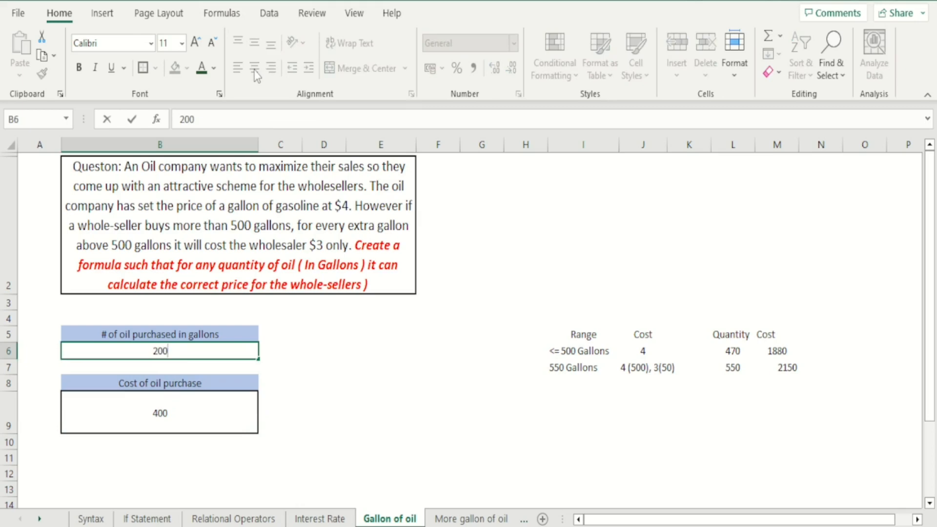
key(Return)
key(Down)
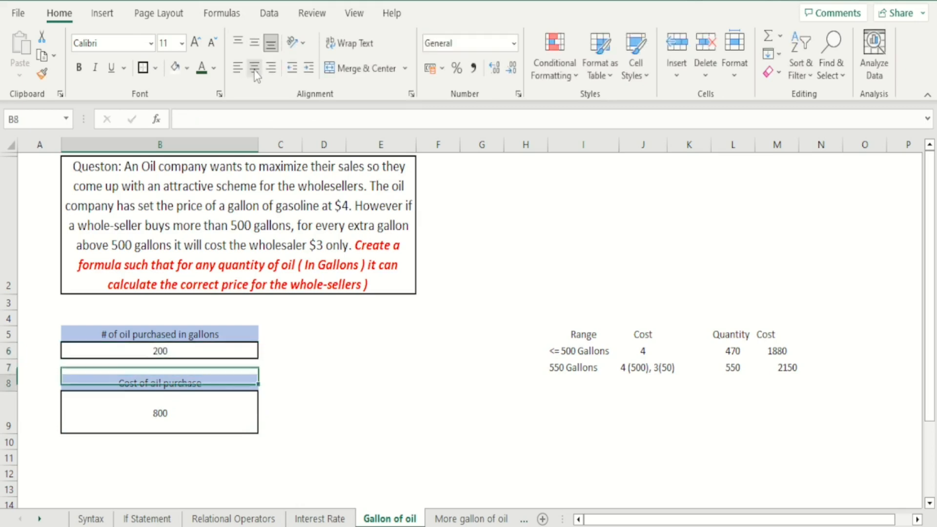
key(Down)
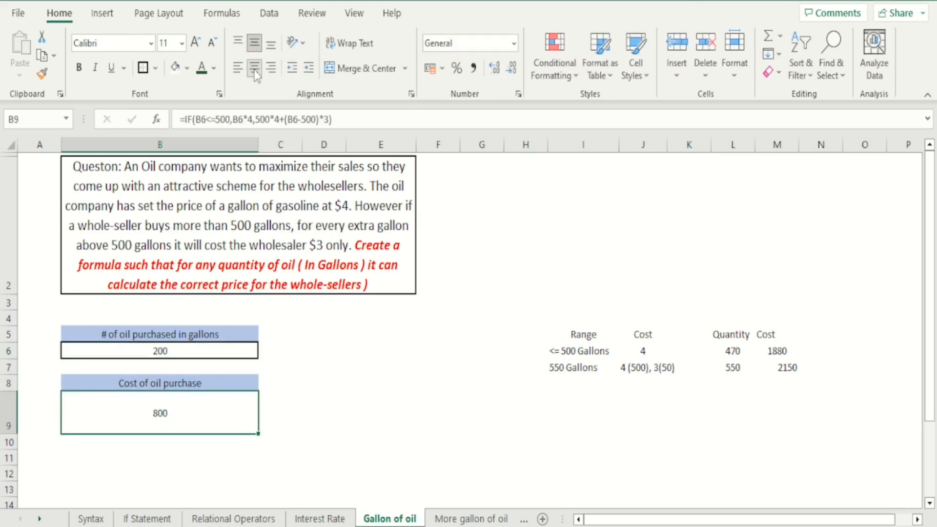
- Set the purchase quantity in B6 to 500 gallons to test the formula at the price threshold
key(Up)
key(Up)
key(Up)
text(50)
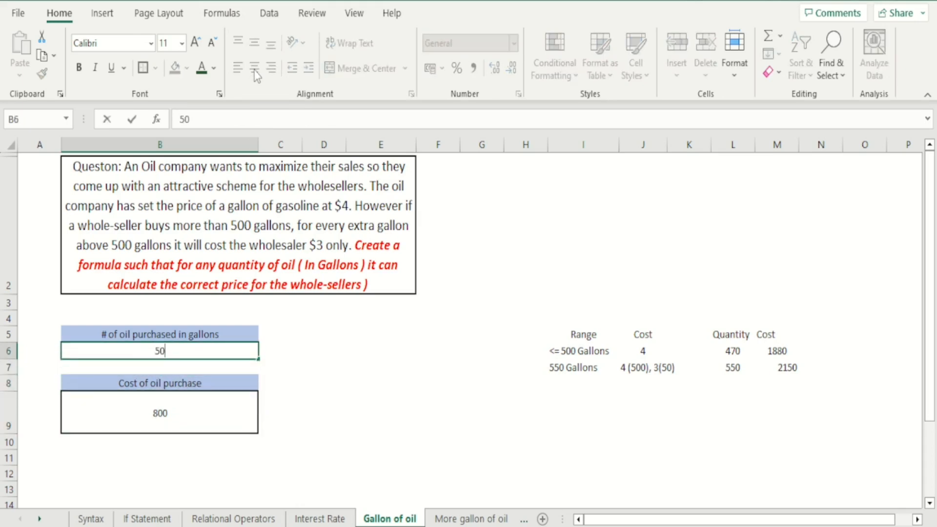
text(0)
key(Return)
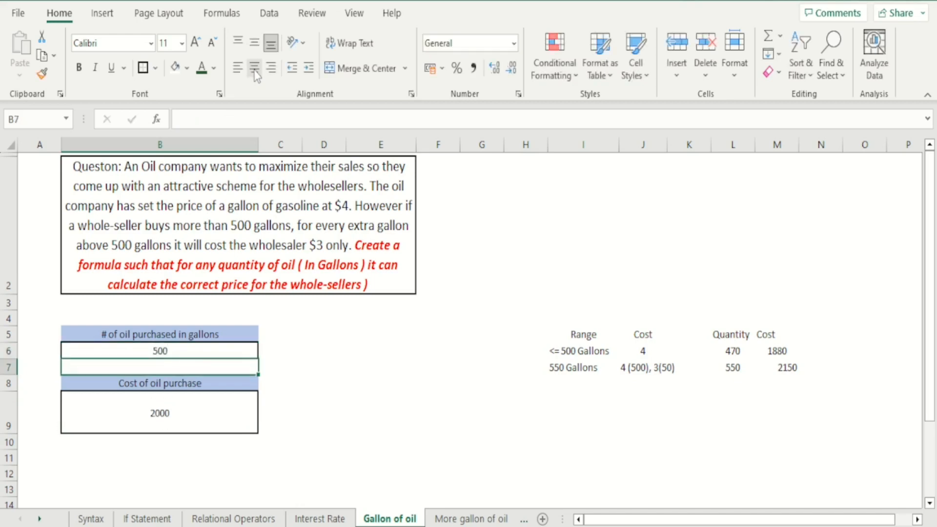
key(Down)
key(Down)
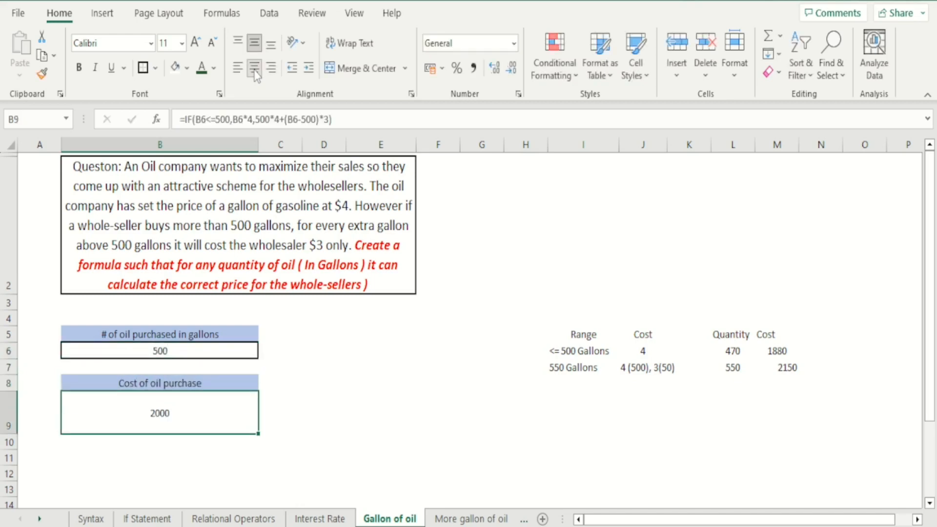
key(Up)
key(Up)
key(Up)
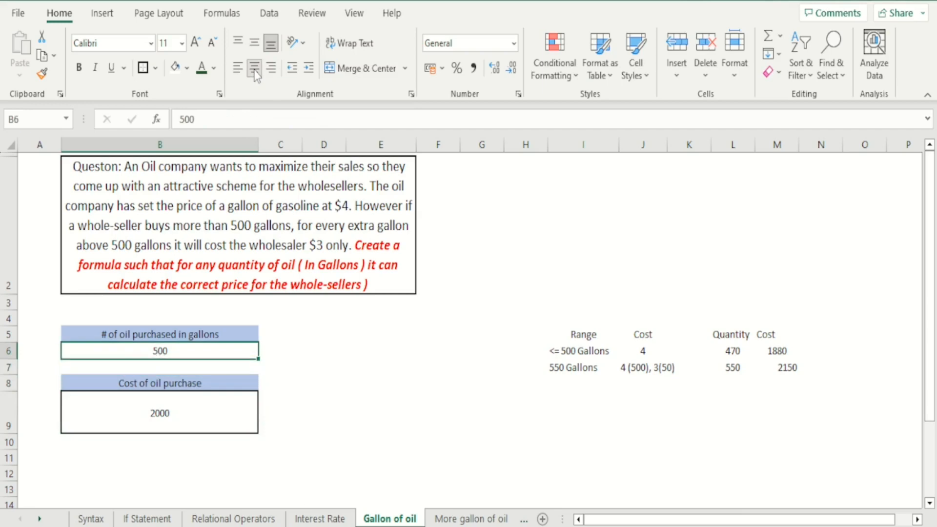
- Center the Quantity and Cost sample table in L5:M7 horizontally
click(787, 365)
drag(788, 365, 717, 336)
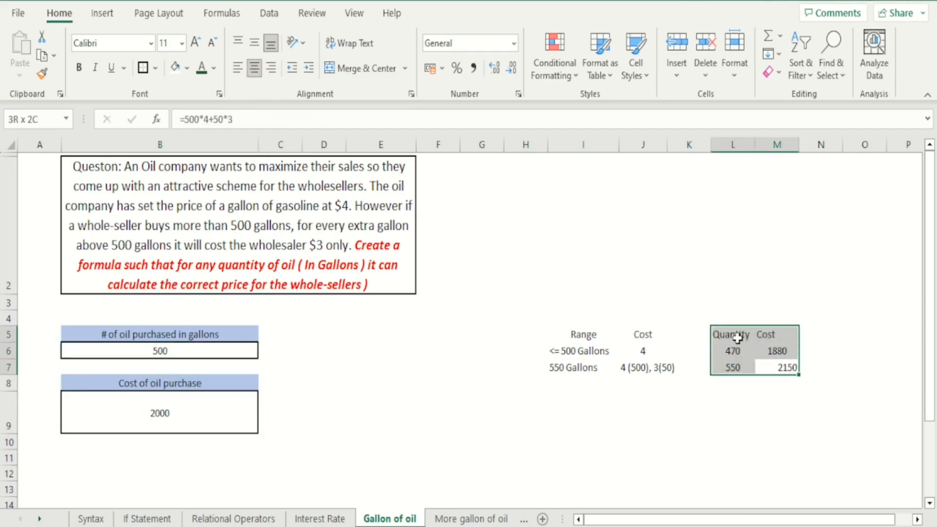
click(255, 69)
key(Return)
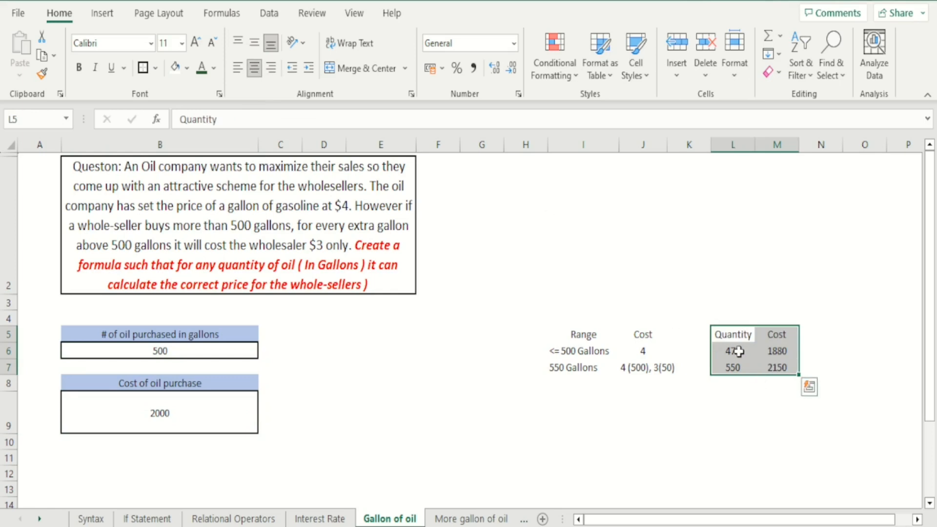
right_click(739, 392)
key(Escape)
- Test the cost formula with the sample quantity of 470 gallons in B6 and select the cost in B9
click(743, 354)
click(776, 352)
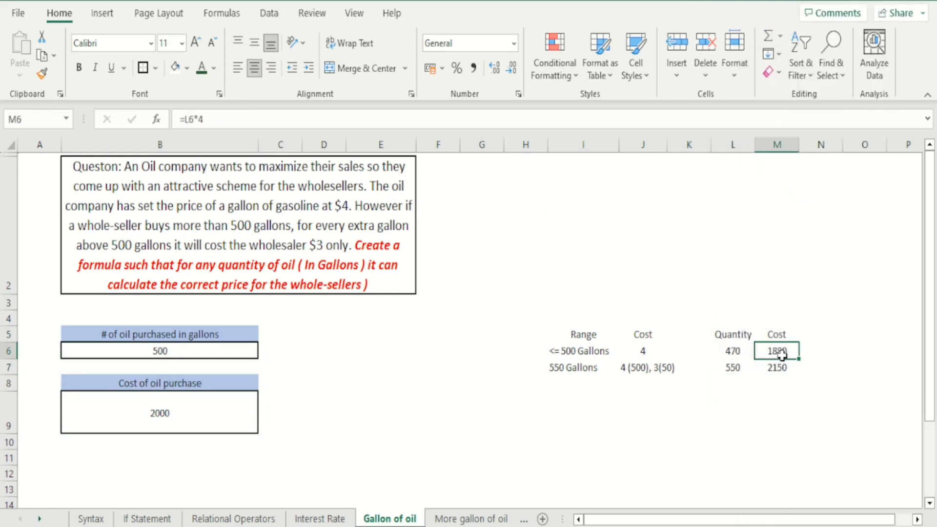
click(229, 355)
text(470)
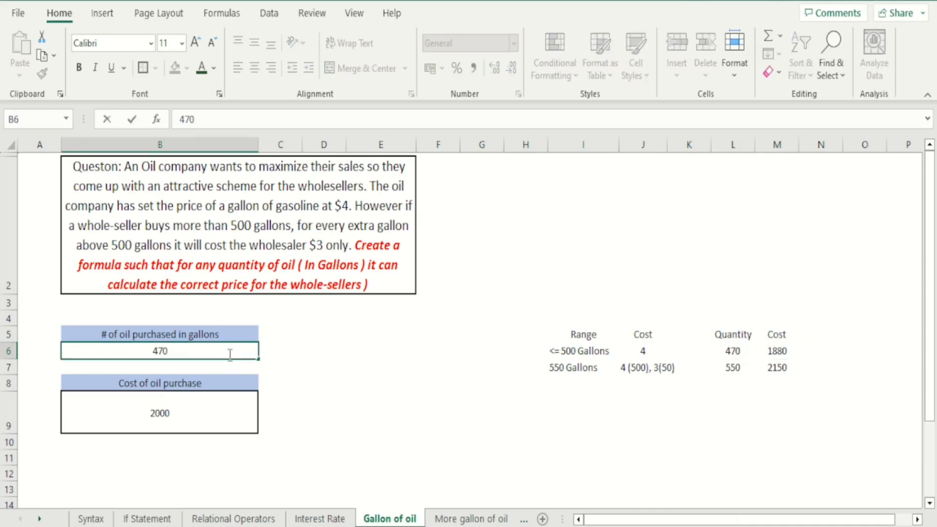
key(Return)
key(Down)
key(Down)
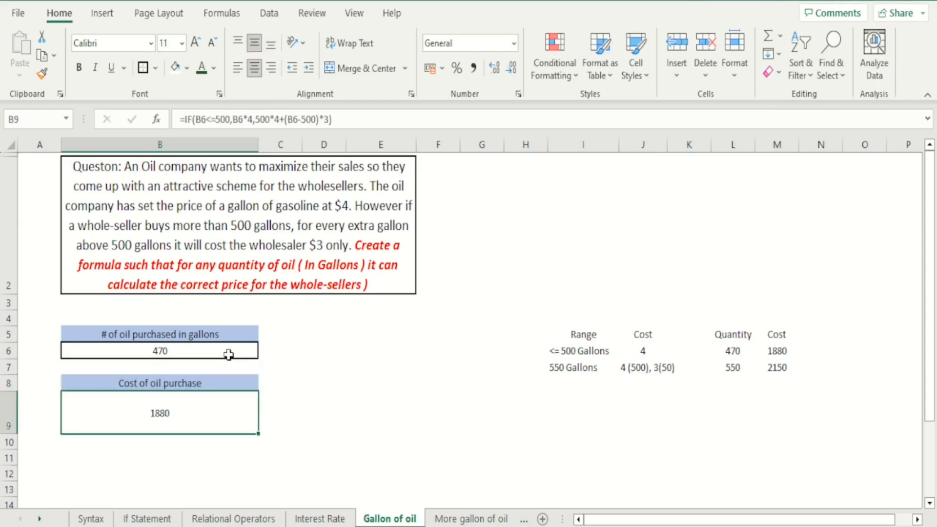
- Compare the calculated cost in B9 with the Quantity and Cost sample table
key(Right)
key(Right)
key(Right)
key(Right)
key(Right)
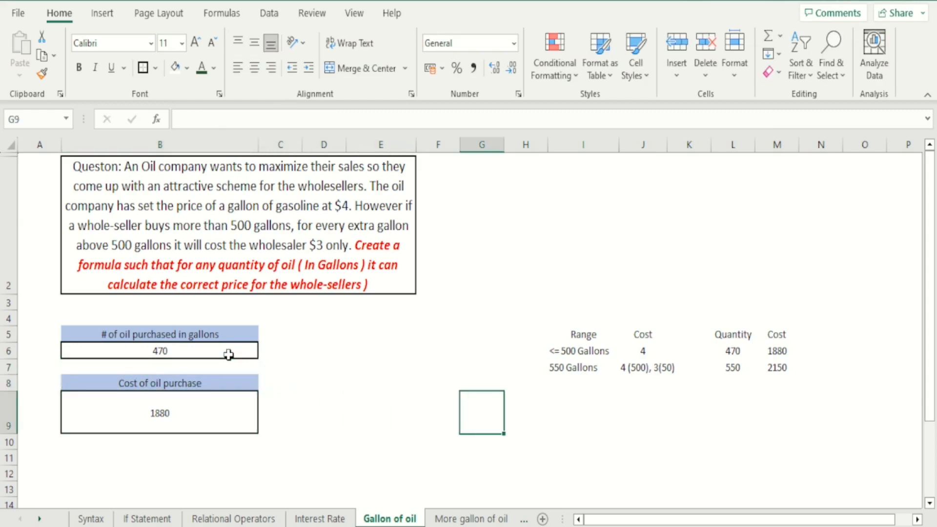
key(Right)
key(Right)
key(Right)
key(Right)
key(Right)
key(Up)
key(Up)
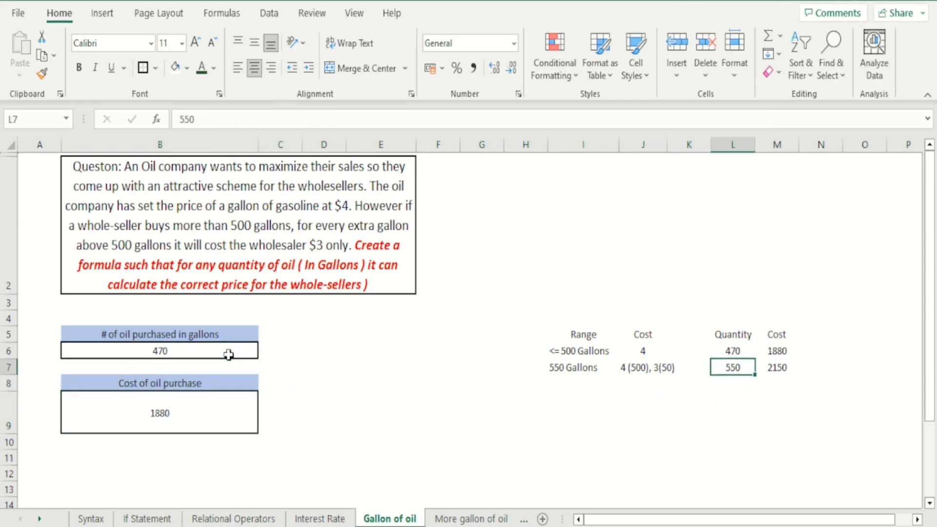
key(Left)
key(Down)
key(Down)
key(Left)
key(Left)
key(Left)
key(Left)
key(Left)
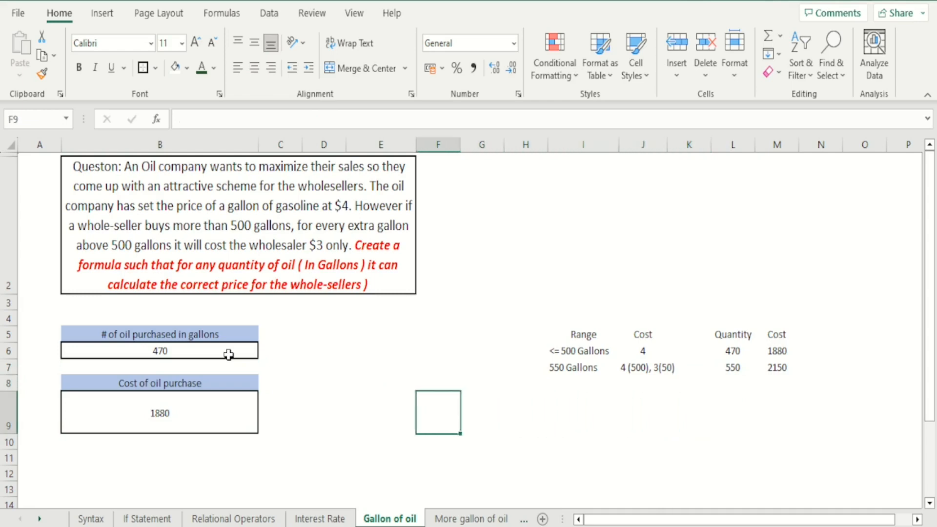
key(Left)
key(Left)
key(Left)
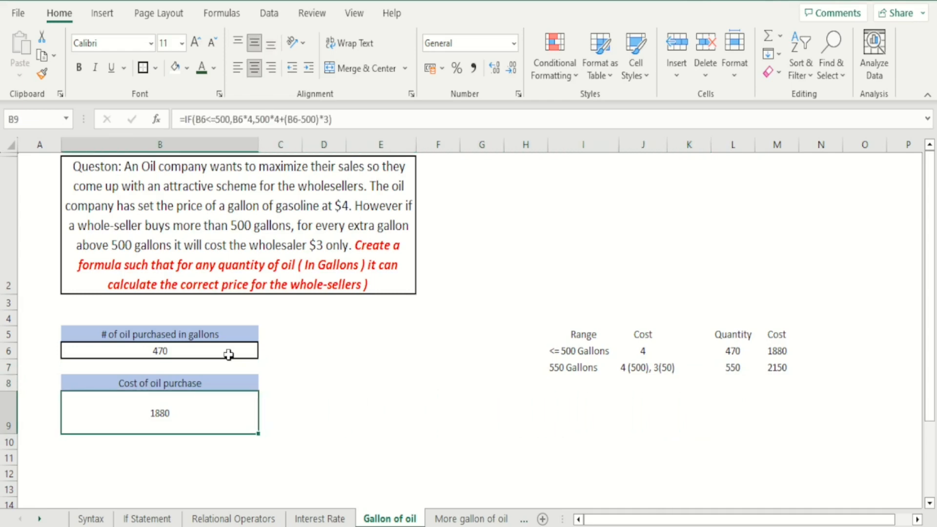
text(501)
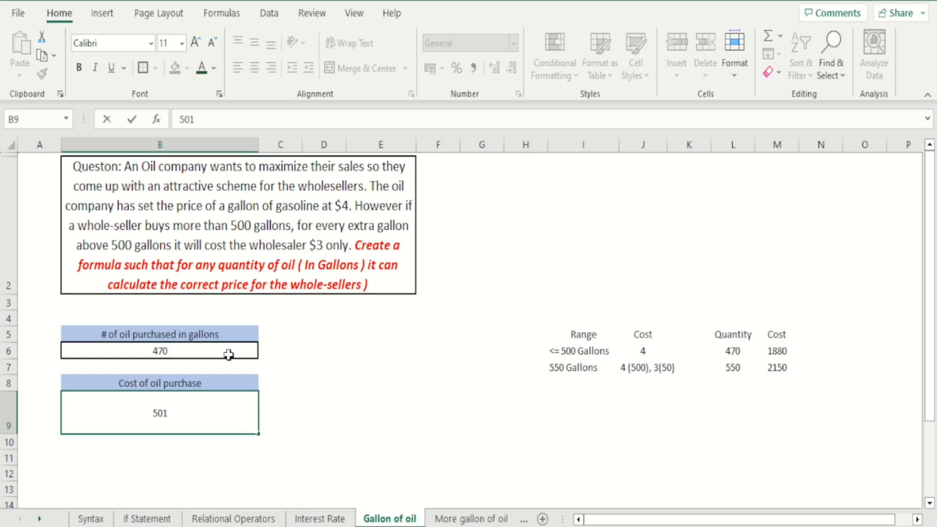
key(BackSpace)
key(BackSpace)
key(BackSpace)
key(Return)
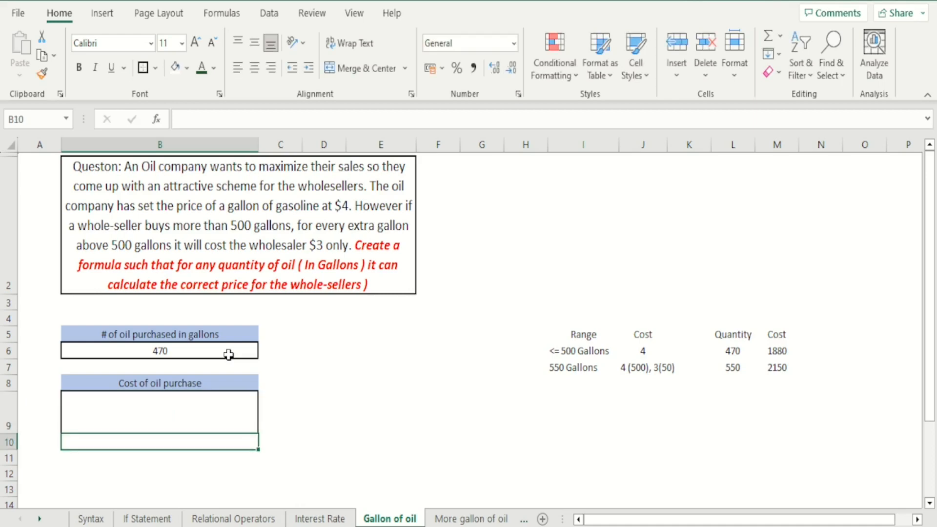
key(ctrl+z)
- Test the cost formula just above the price threshold with 501 gallons in B6 and select the cost in B9
key(Up)
key(Up)
key(Up)
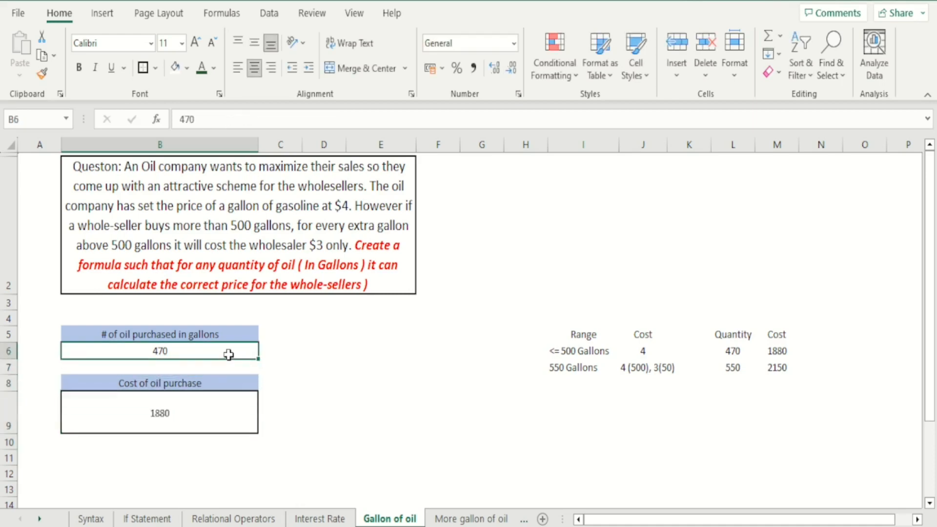
text(501)
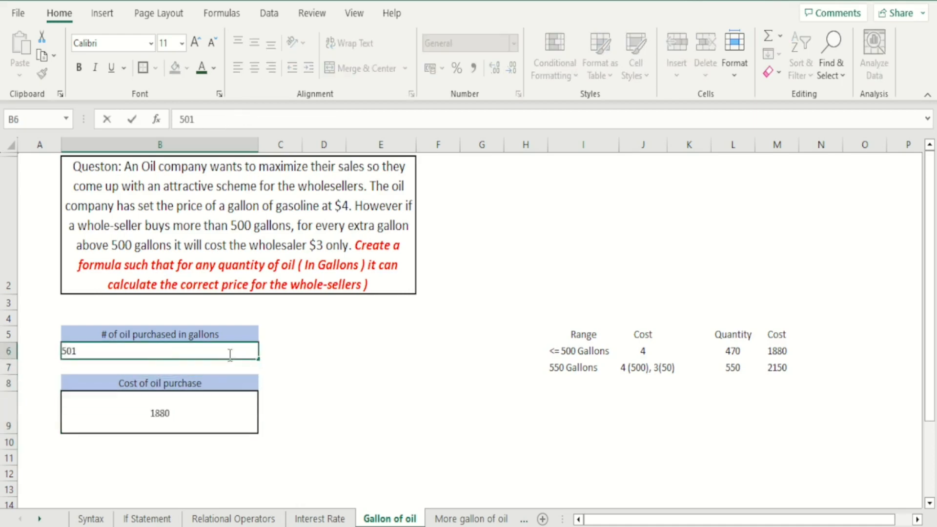
key(Return)
key(Return)
key(Down)
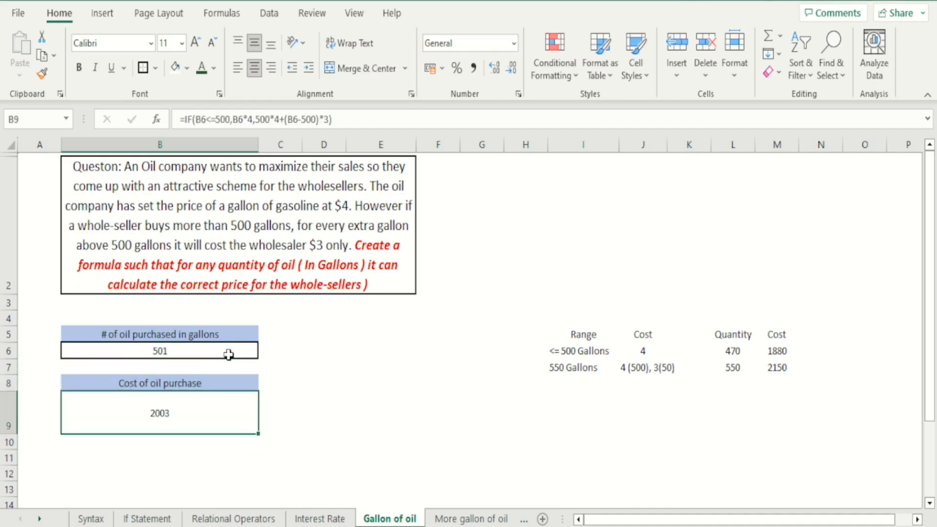
- Review the purchase quantity in B6 and the sample quantities in column L to find the next test value
key(Right)
key(Right)
key(Up)
key(Up)
key(Left)
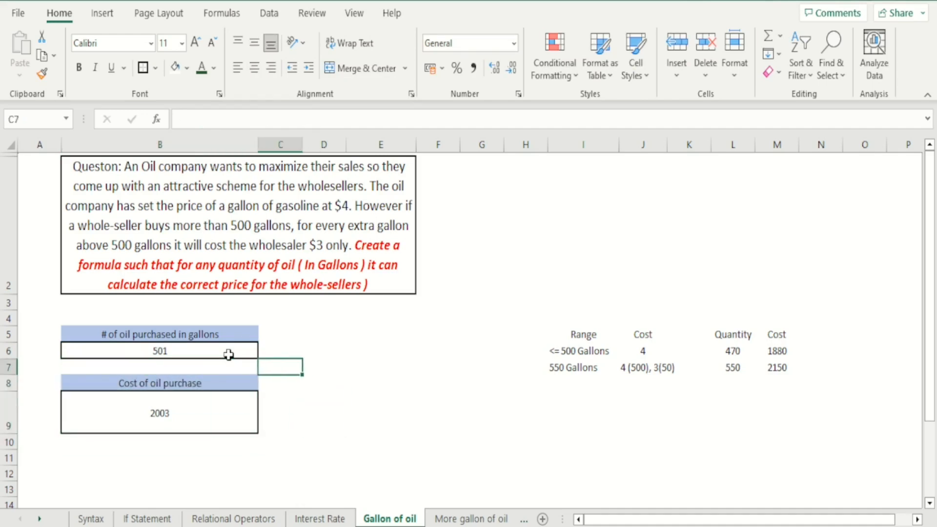
key(Left)
key(Up)
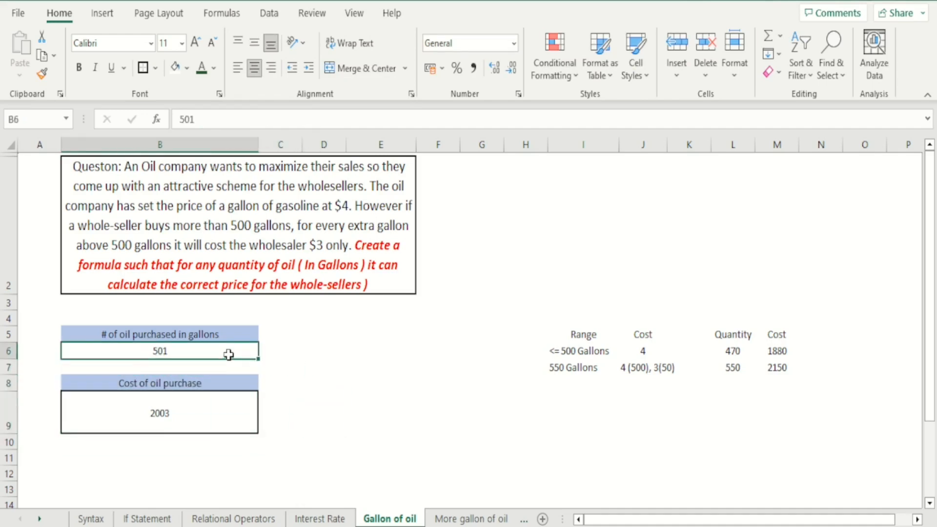
key(Right)
key(Right)
key(Right)
key(Right)
key(Right)
key(Right)
key(Right)
key(Right)
key(Right)
key(Right)
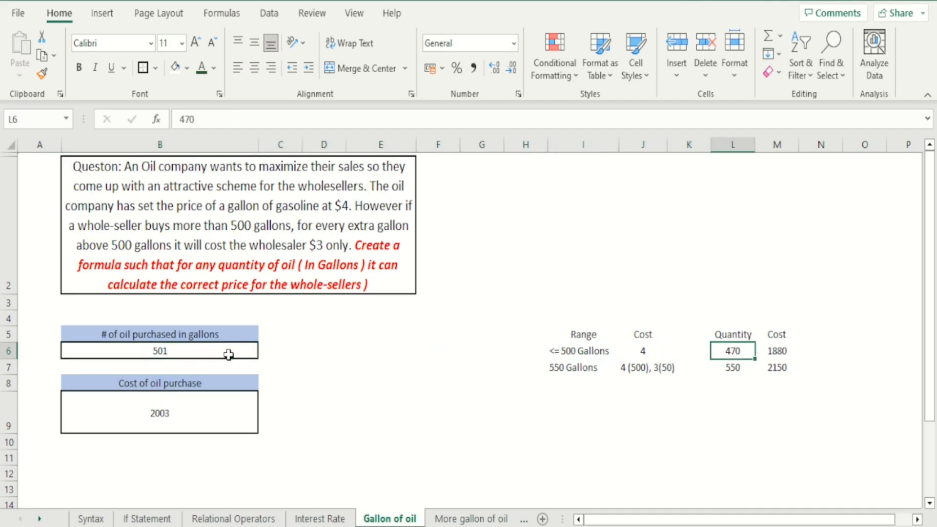
key(Down)
key(Left)
key(Left)
key(Left)
key(Left)
key(Left)
key(Left)
key(Left)
key(Left)
key(Left)
key(Left)
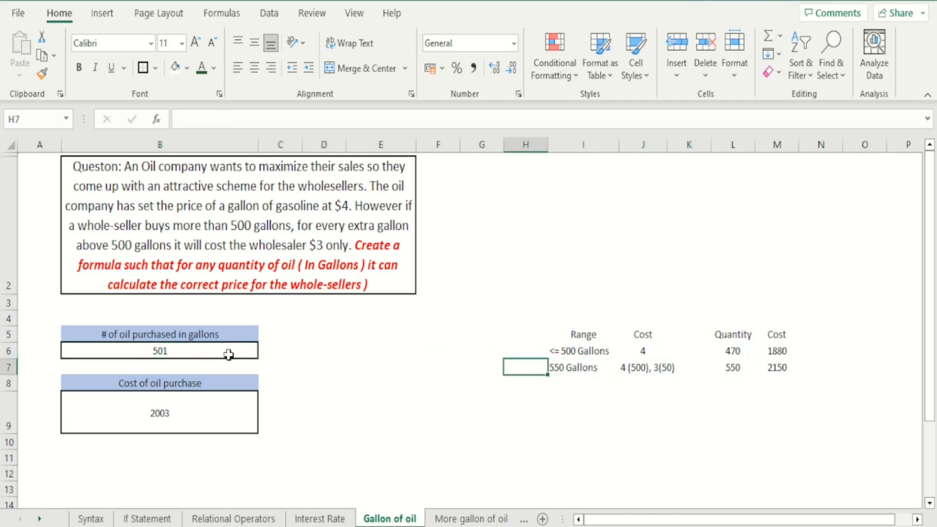
- Set the purchase quantity in B6 to 550 gallons to test the formula against the second sample
click(228, 355)
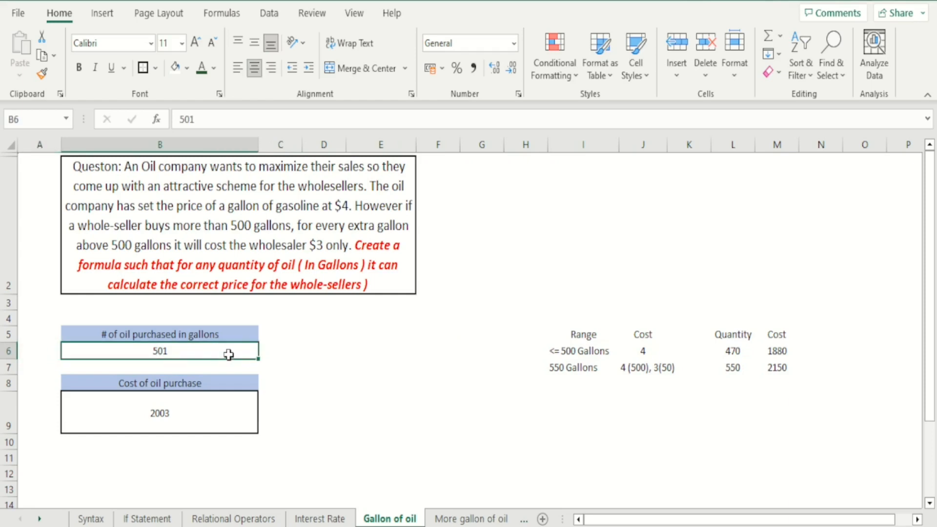
text(550)
key(Return)
key(Return)
key(Return)
key(Return)
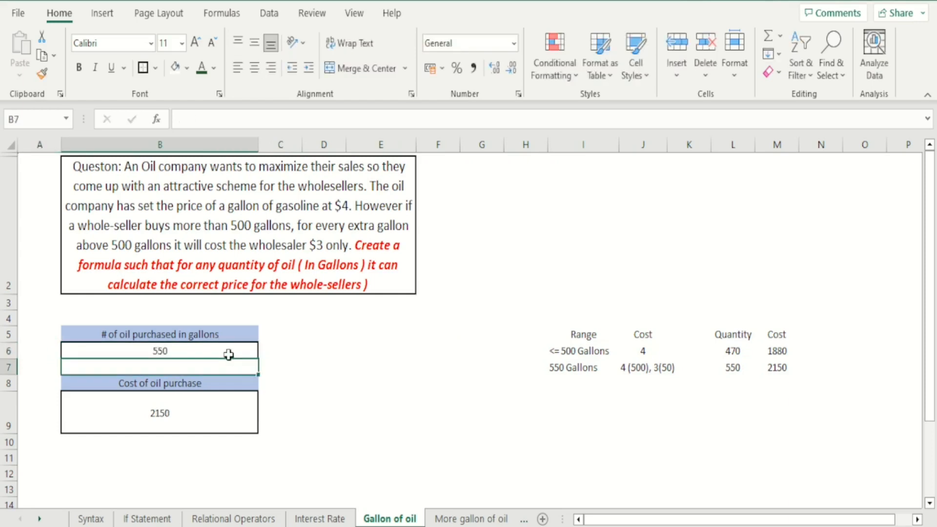
- Check the cost in B9 for the 550-gallon purchase against the sample calculation, and inspect its IF formula
key(Right)
key(Right)
key(Left)
key(Left)
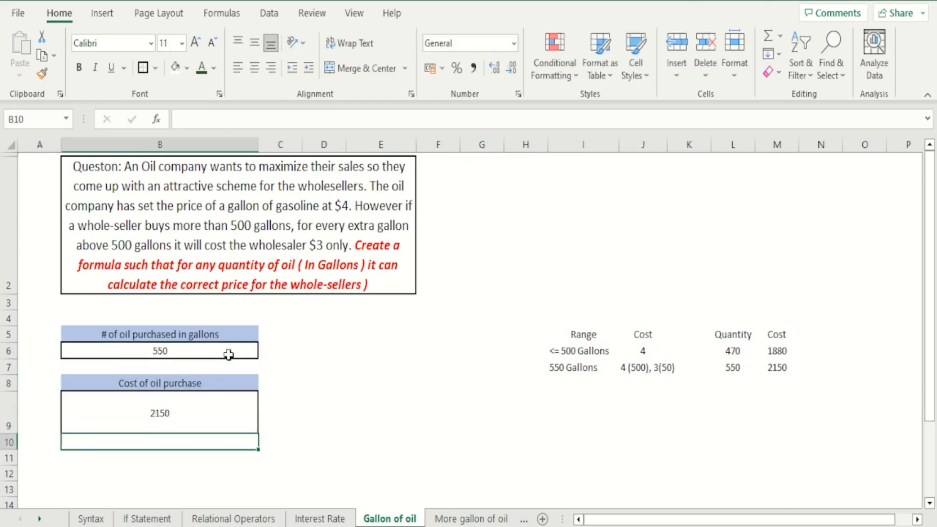
key(Up)
key(Up)
key(Right)
key(Right)
key(Right)
key(Right)
key(Right)
key(Right)
key(Right)
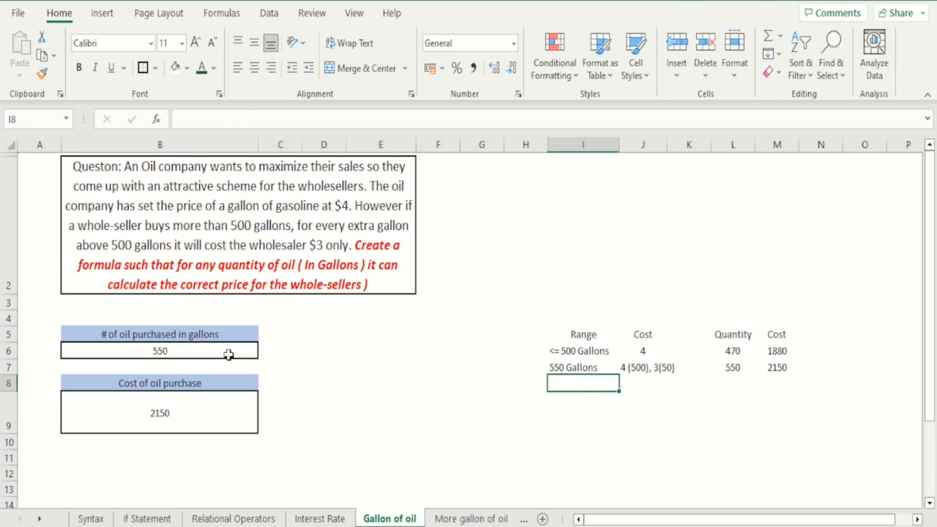
key(Left)
key(Left)
key(Left)
key(Left)
key(Left)
key(Left)
key(Left)
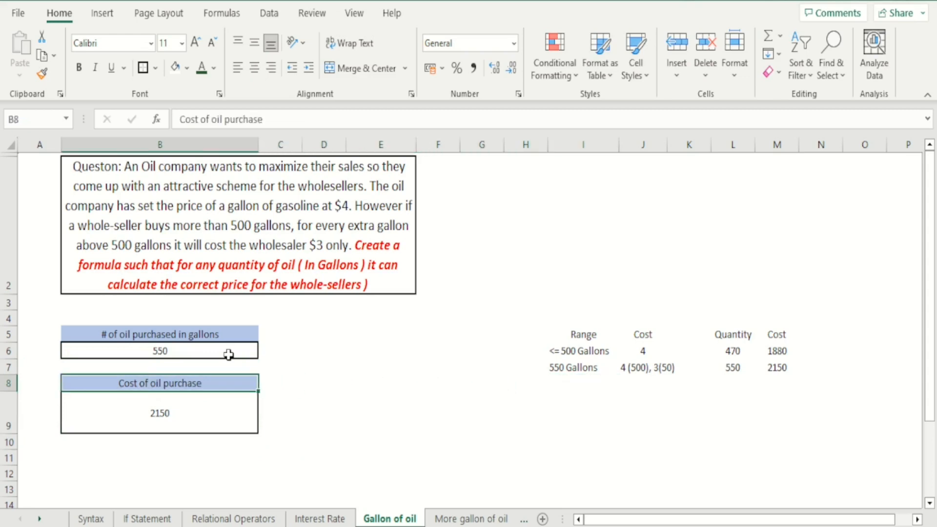
key(Down)
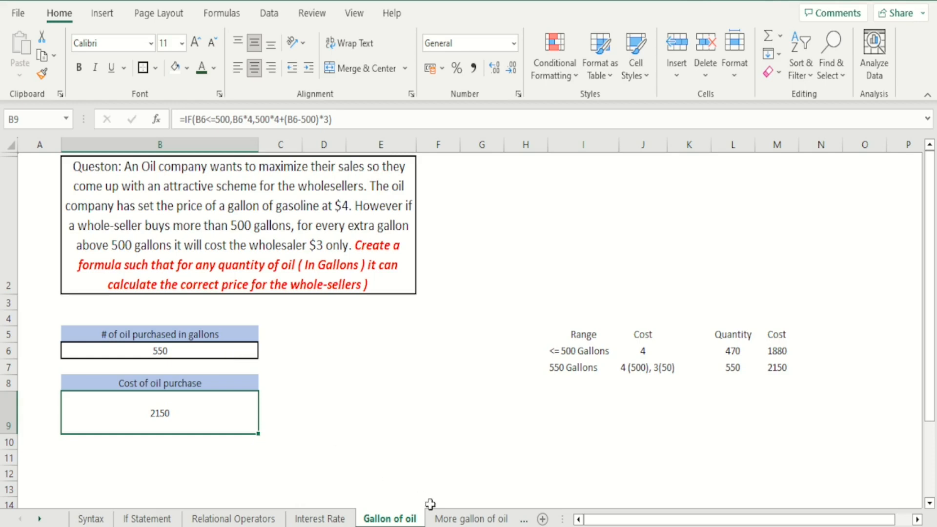
- Switch to the More gallon of oil worksheet
click(427, 405)
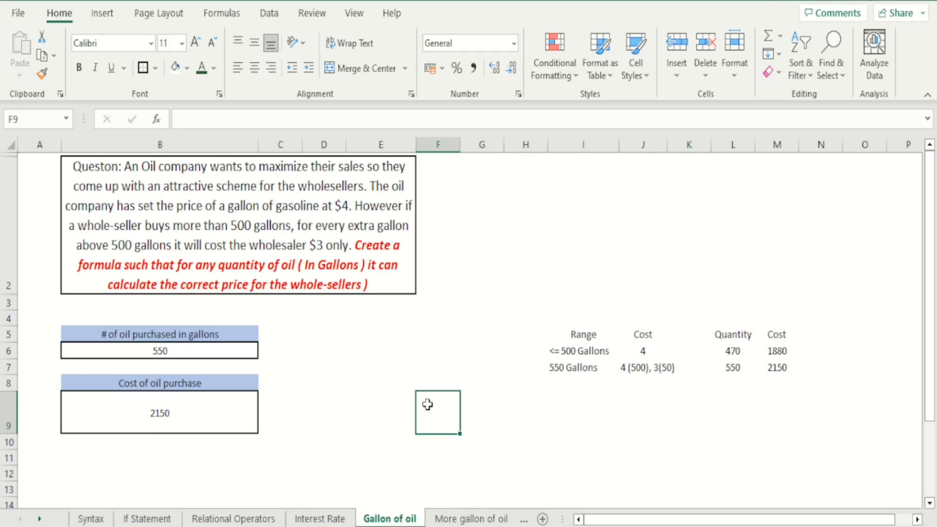
click(453, 520)
click(481, 376)
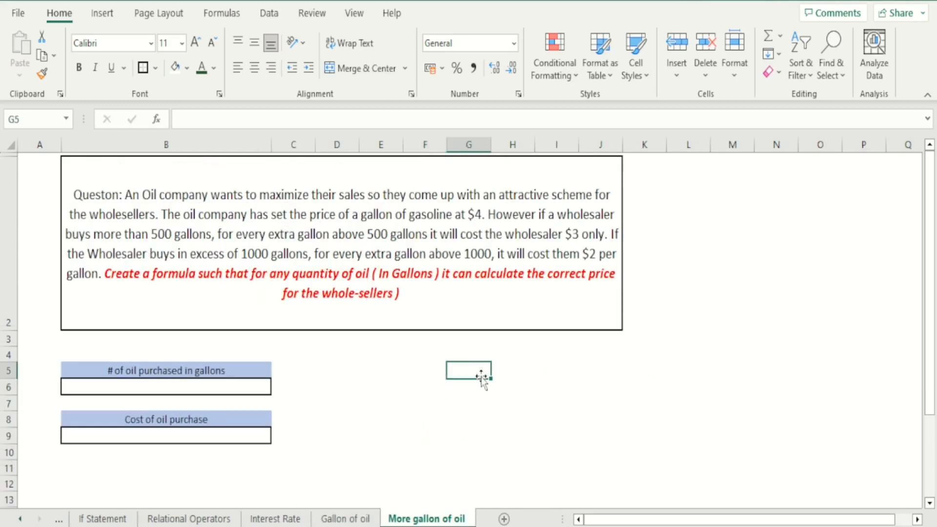
- Read the question in B2 about the gallon prices and the additional 1000-gallon threshold
click(647, 392)
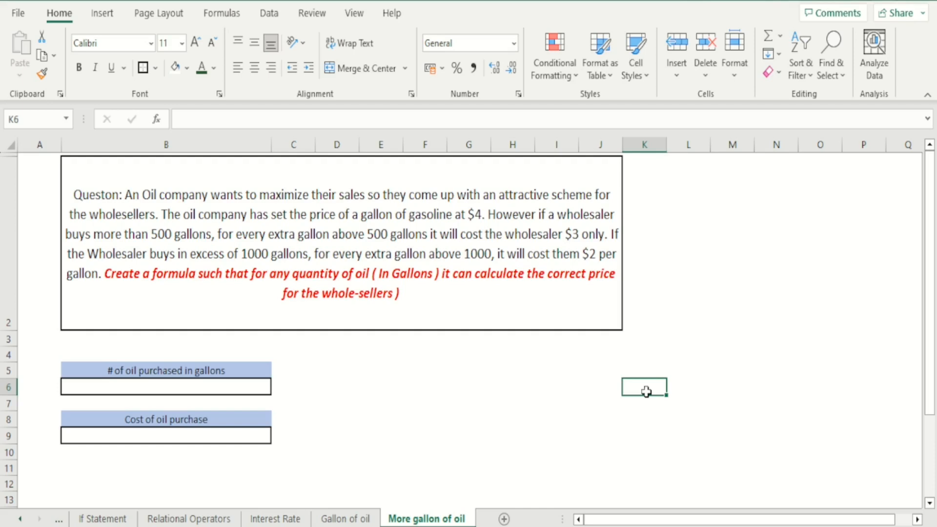
key(Left)
key(Left)
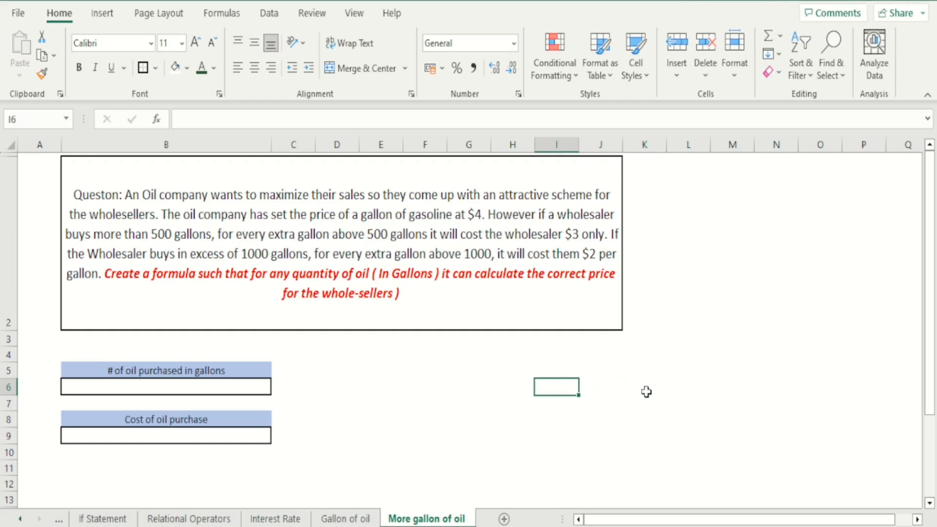
key(Up)
key(Up)
key(Up)
key(Up)
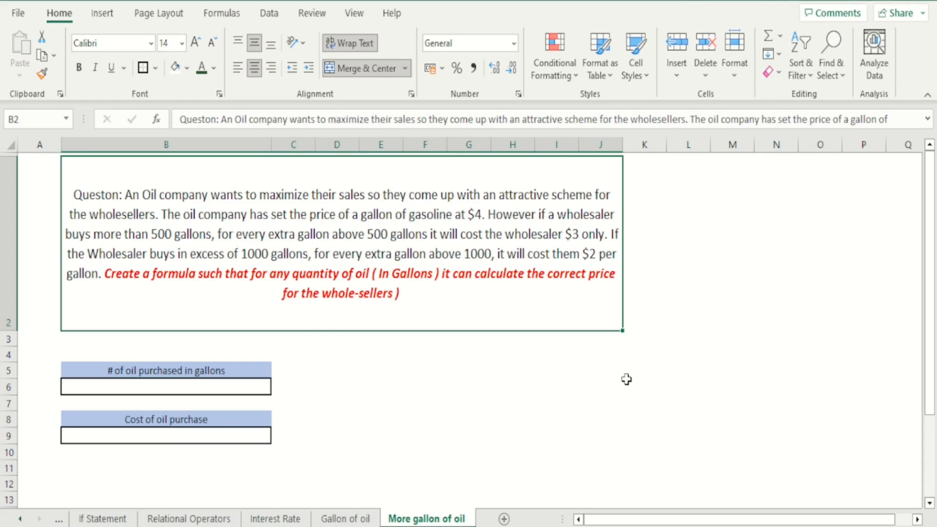
- Enter a sample quantity of 1001 in K6 and center it horizontally
click(627, 382)
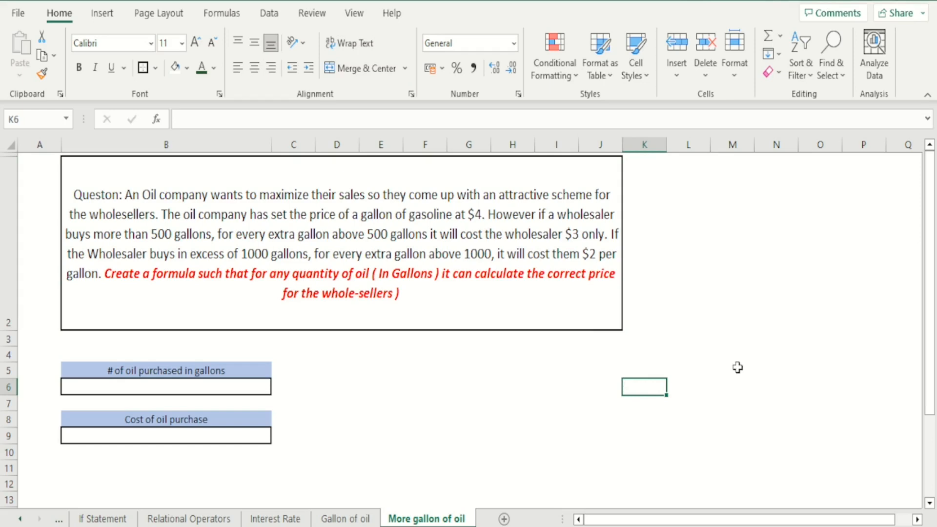
text(100)
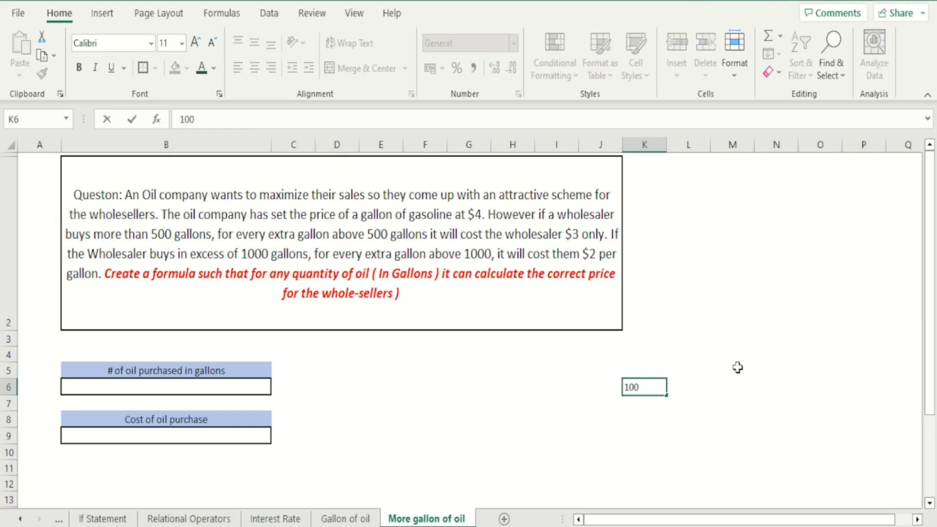
text(1)
key(Return)
key(Up)
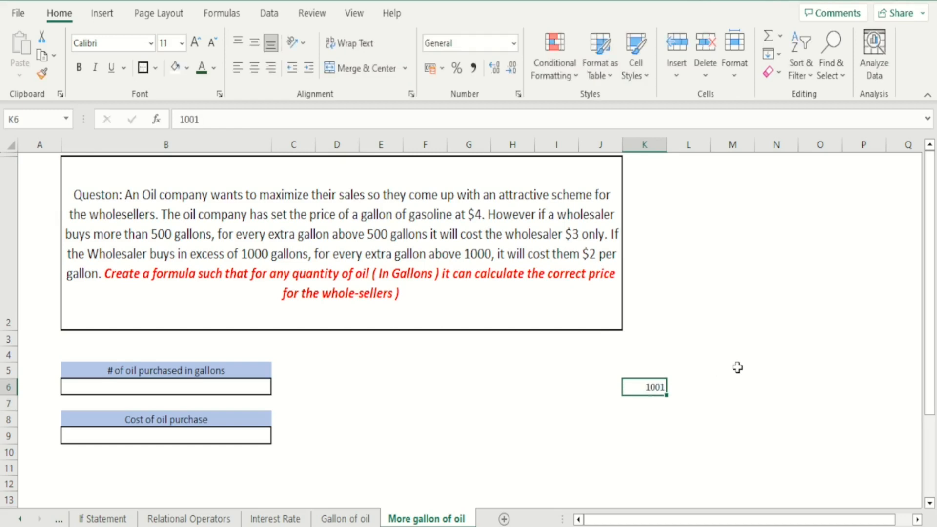
click(254, 69)
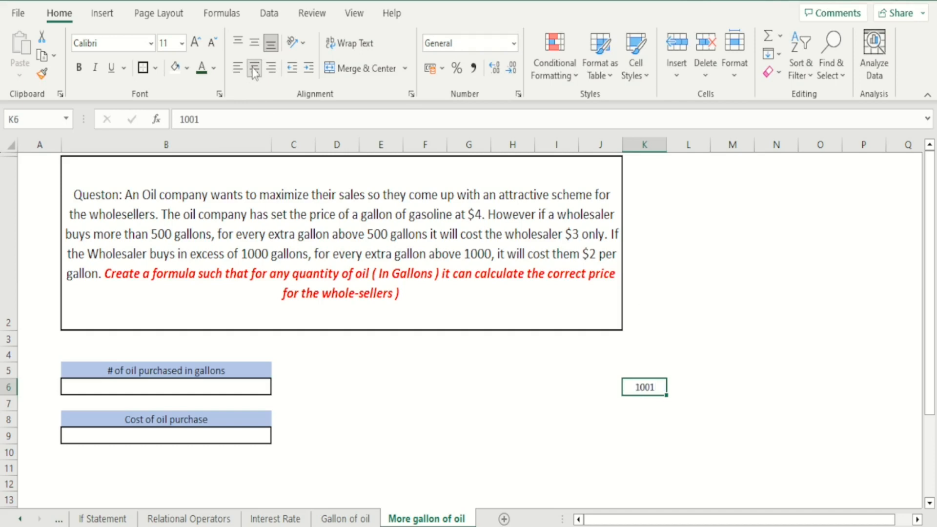
- Change the sample quantity in K6 to 500 and calculate its cost in L6 with =500*4
key(Right)
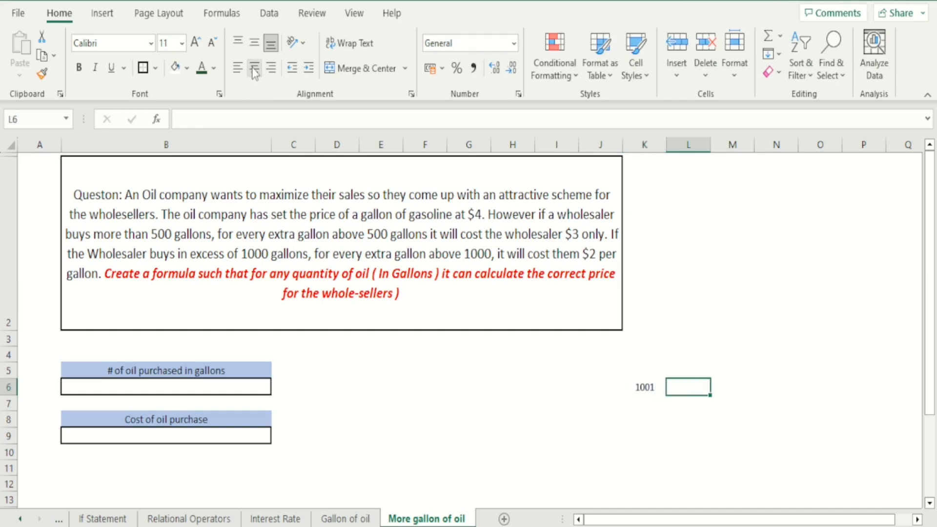
key(Left)
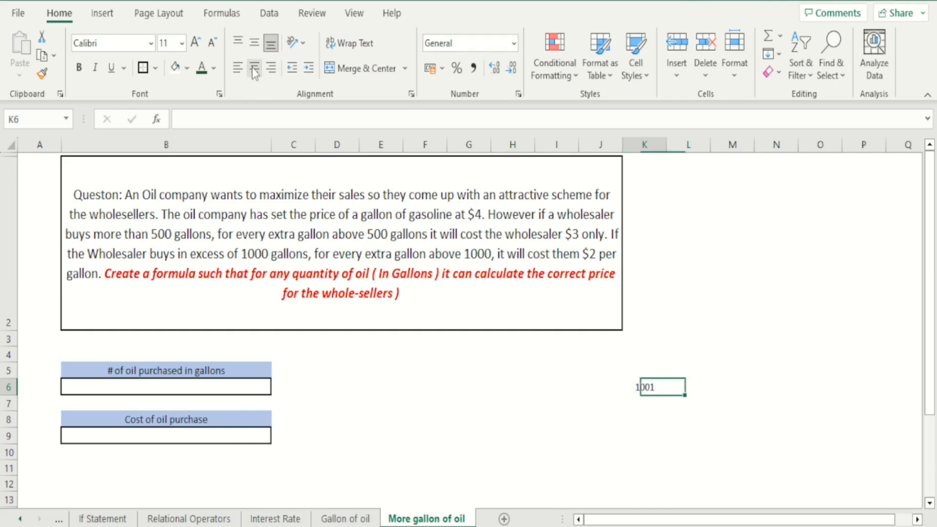
text(500)
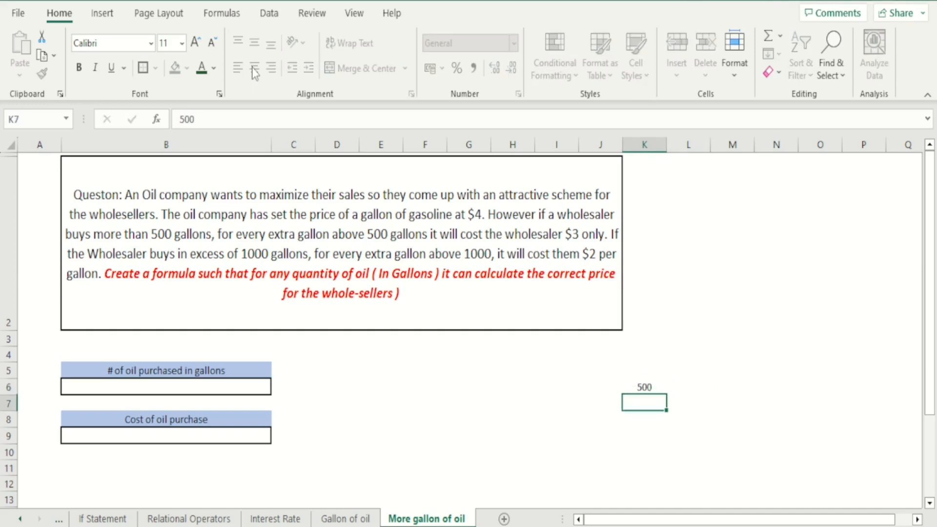
key(Right)
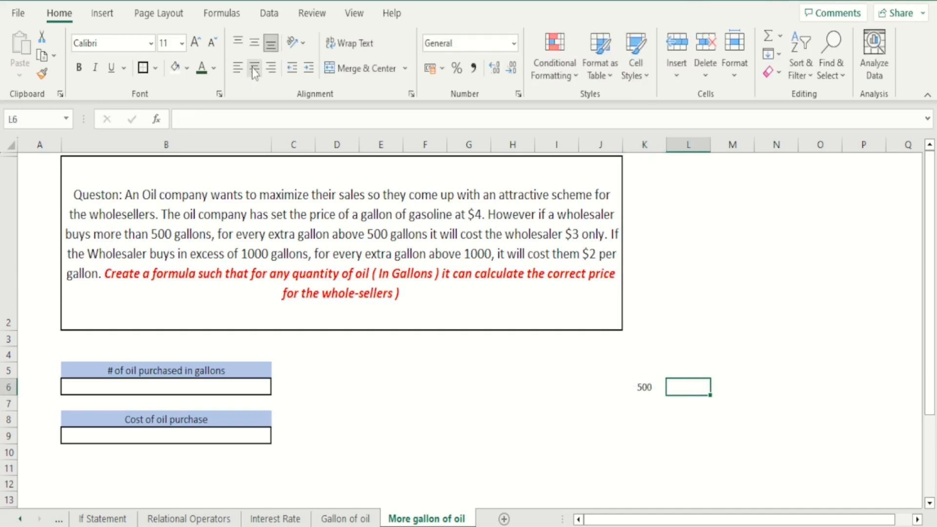
text(=500)
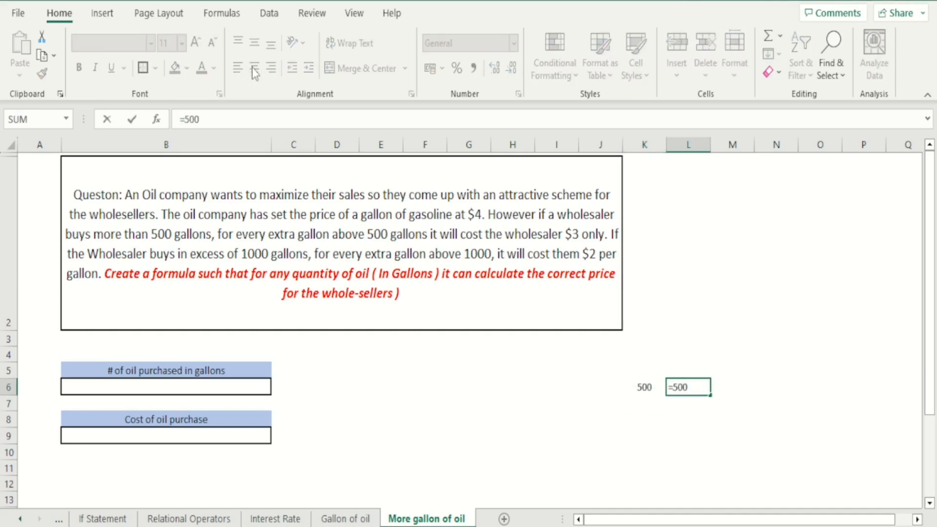
text(*4)
key(ctrl+Return)
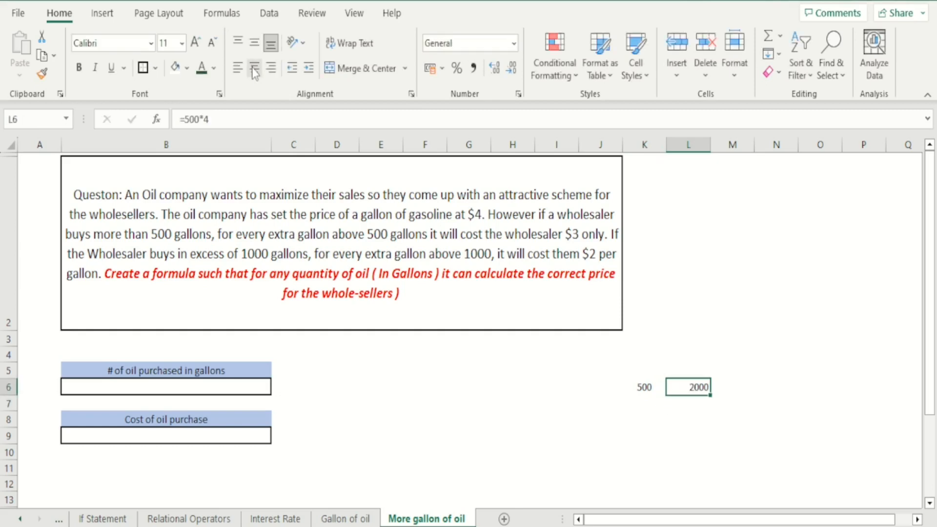
- Enter a second sample quantity of 750 in K7 and center the range K6:L10 horizontally
key(Left)
key(Down)
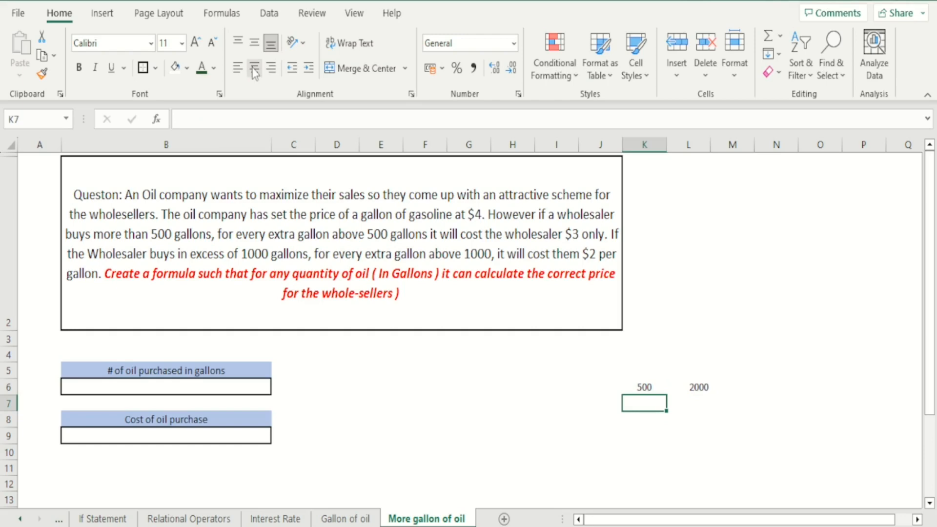
text(750)
key(Return)
key(Up)
click(255, 68)
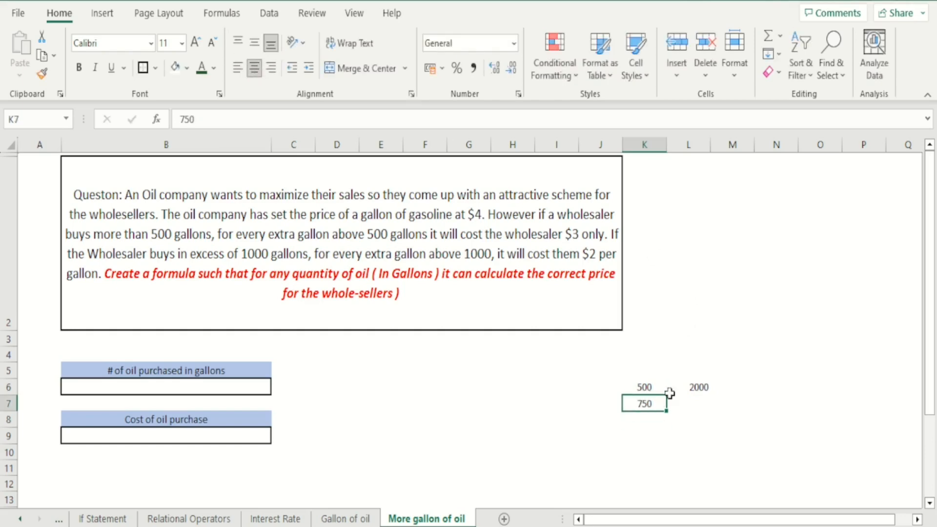
click(684, 402)
drag(654, 387, 695, 453)
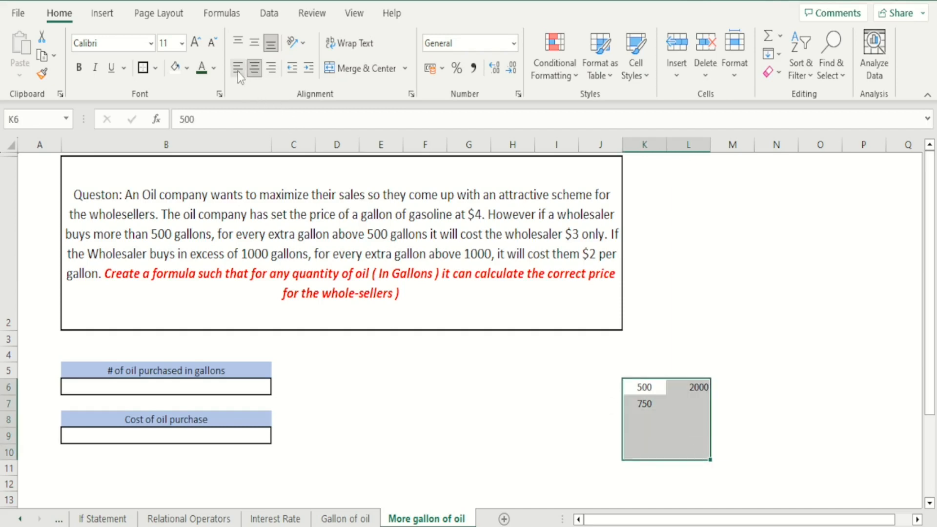
click(253, 69)
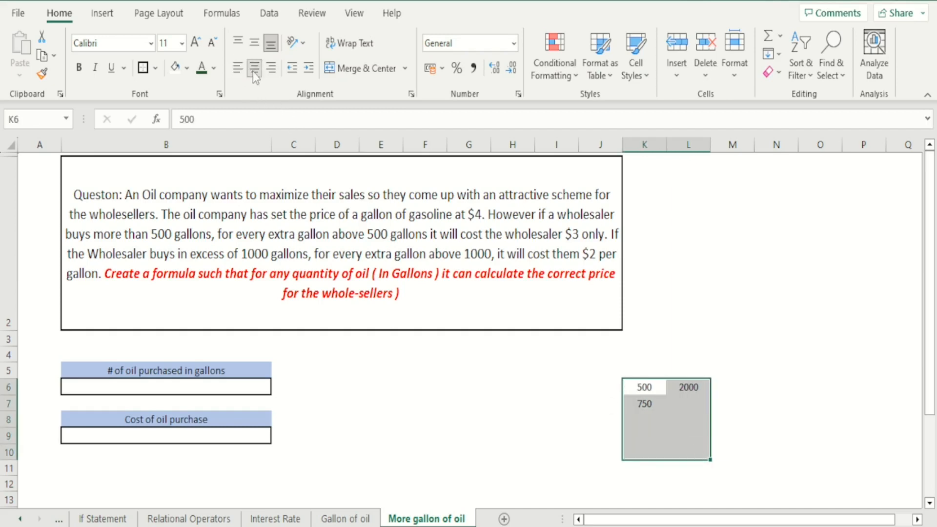
- Calculate the cost of the 750-gallon sample in L7 with =500*4+250*3
click(693, 402)
text(=500)
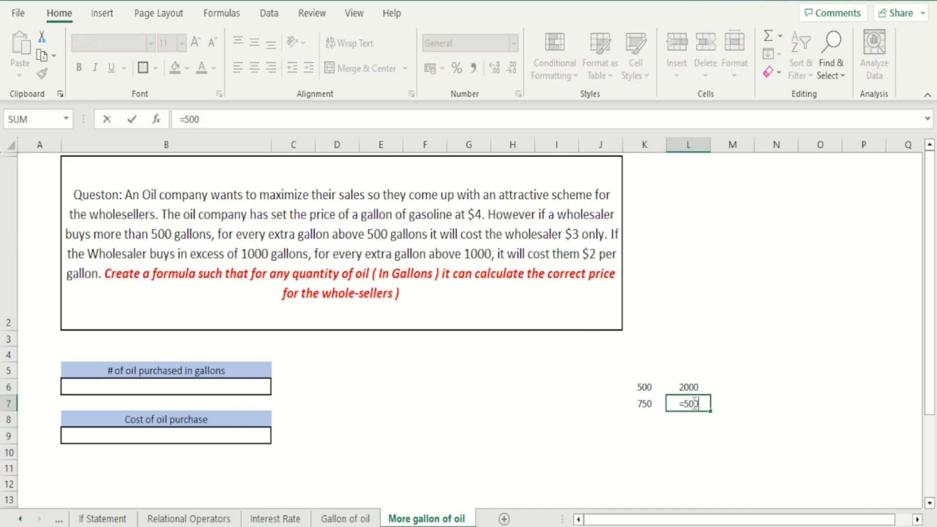
text(*4+250)
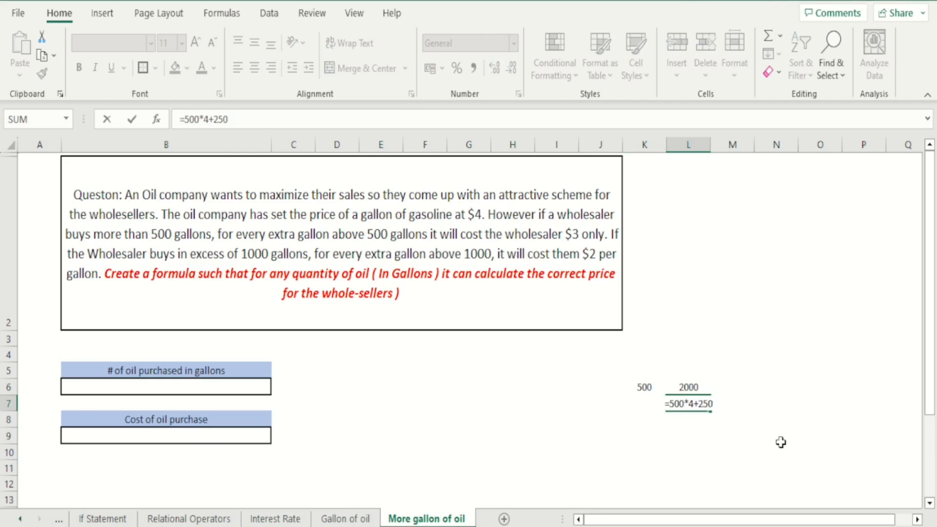
text(*3)
key(Return)
key(Up)
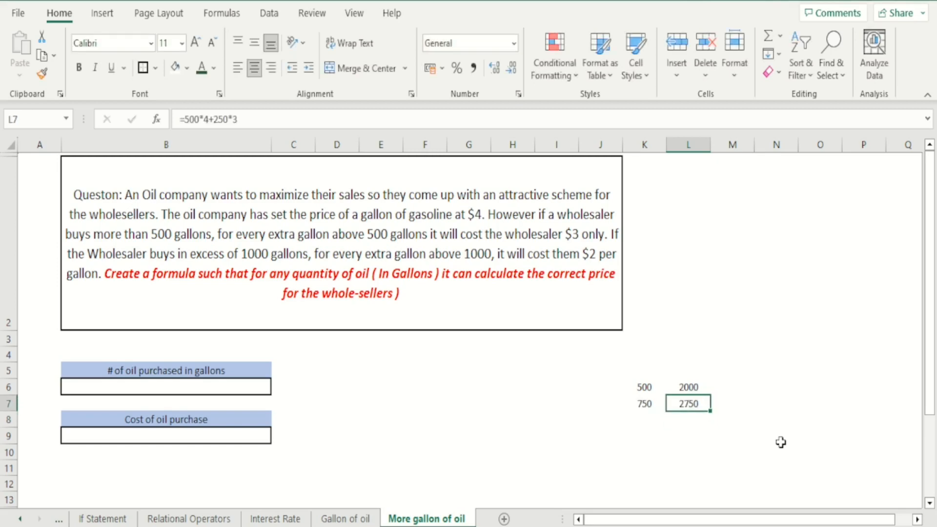
- Enter a third sample quantity of 1000 gallons in K8
key(Left)
key(Down)
text(1000)
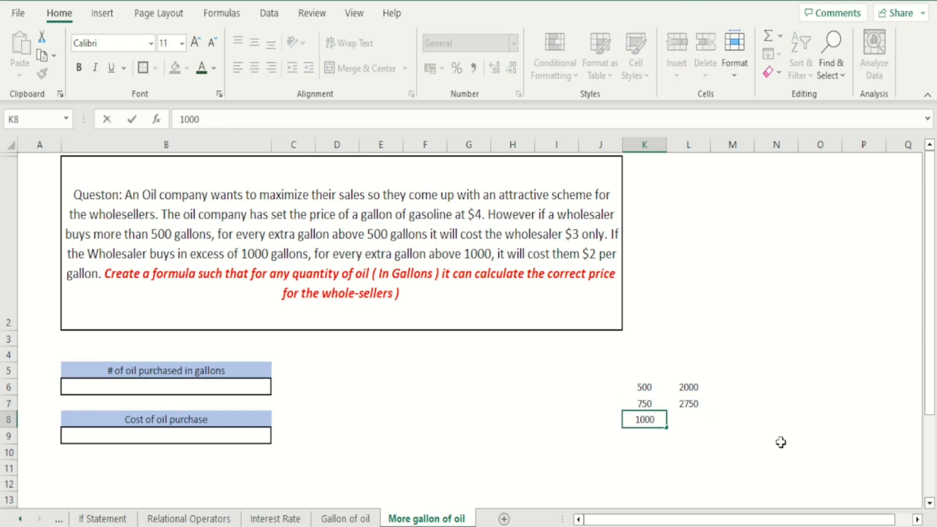
key(Return)
key(Up)
- Calculate the cost of the 1000-gallon sample in L8 with =500*4+500*3
key(Right)
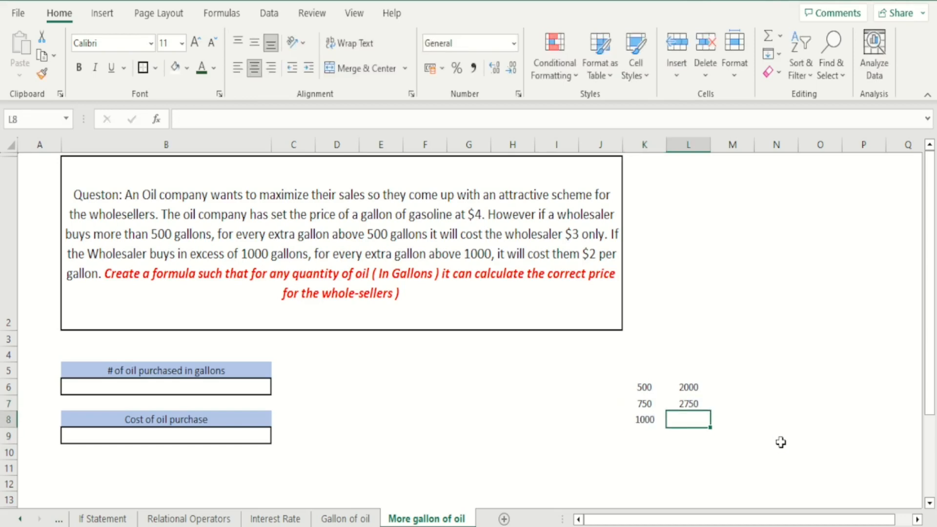
text(=500)
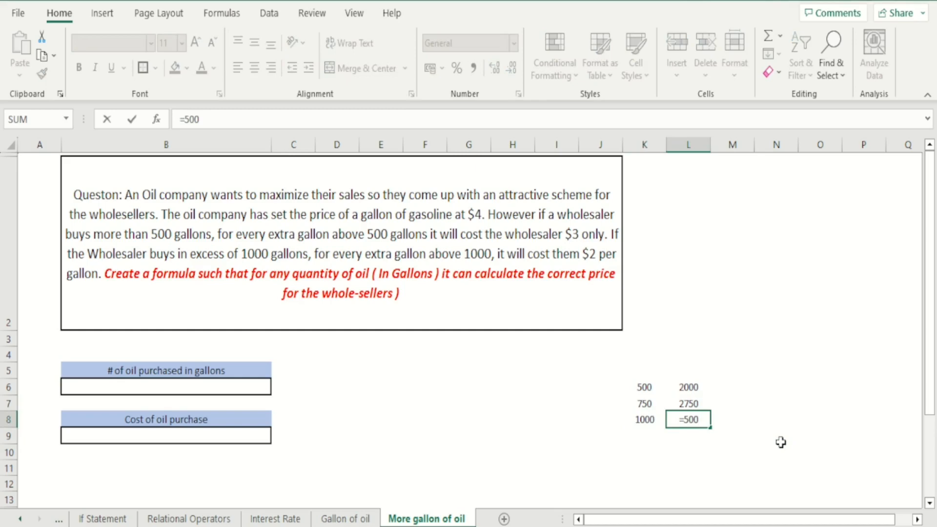
text(*4+50)
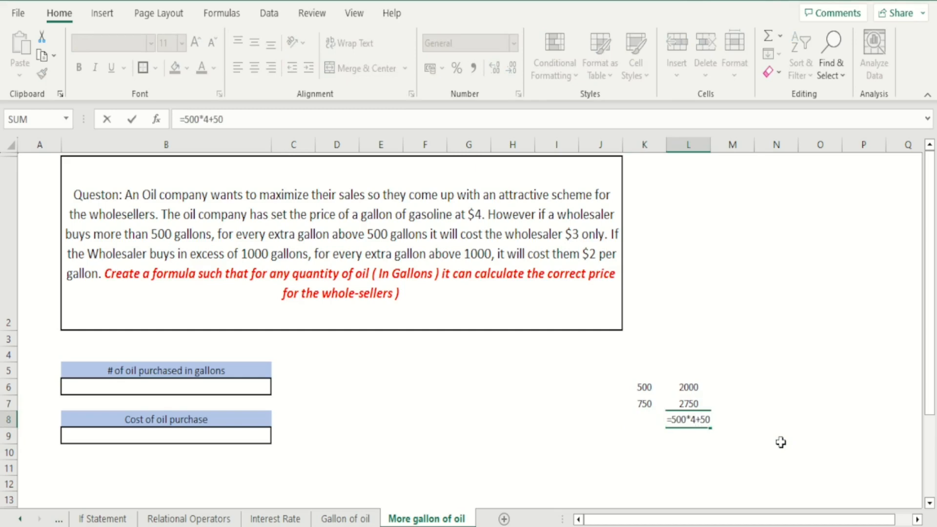
text(0*4)
key(BackSpace)
text(3)
key(Return)
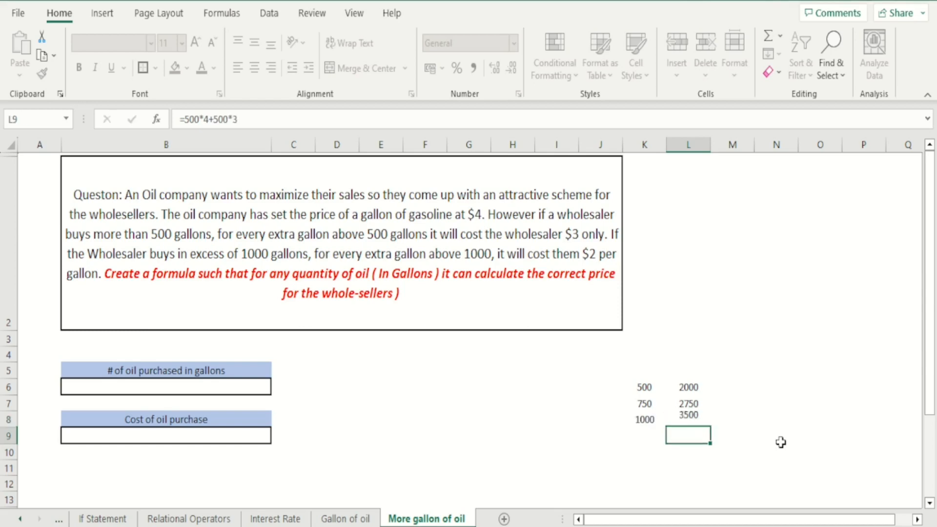
- Enter a fourth sample quantity of 1001 gallons in K9
key(Left)
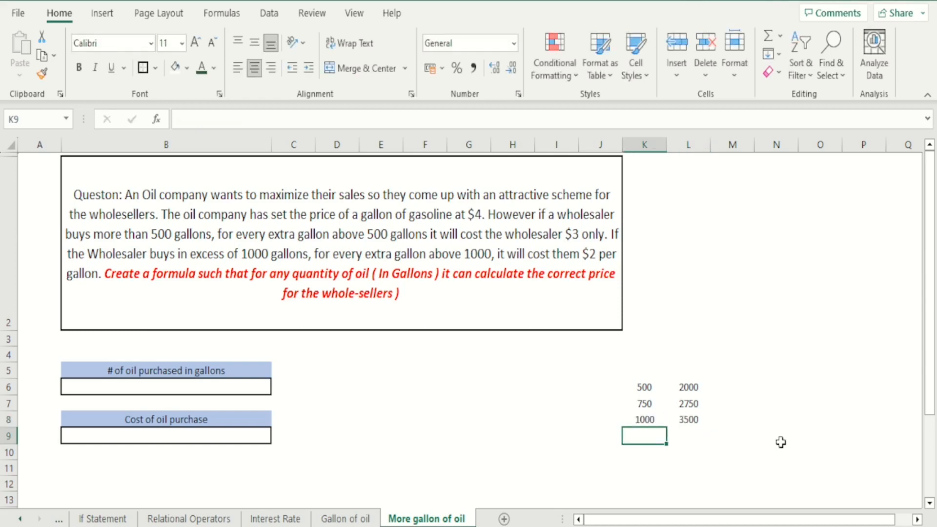
text(1001)
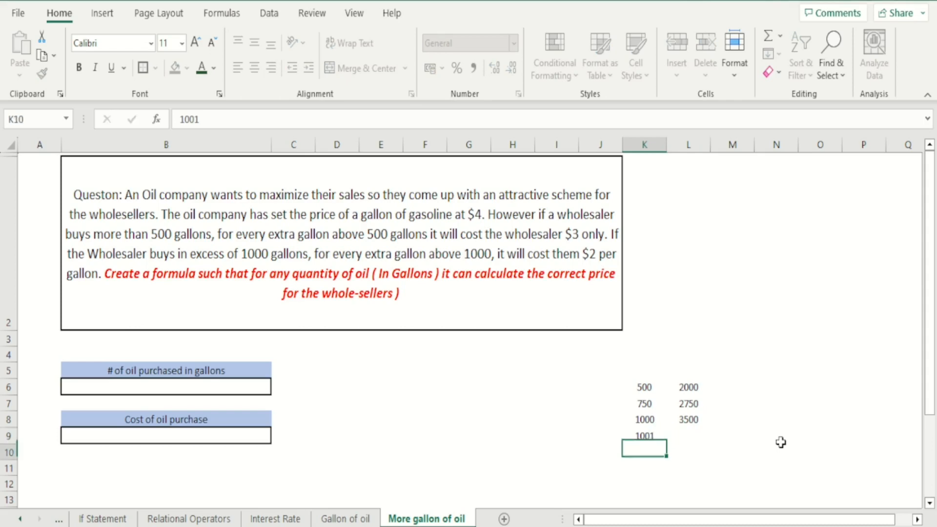
key(Return)
key(Up)
- Calculate the cost of the 1001-gallon sample in L9 with =500*4+500*3+1*2
key(Right)
text(=)
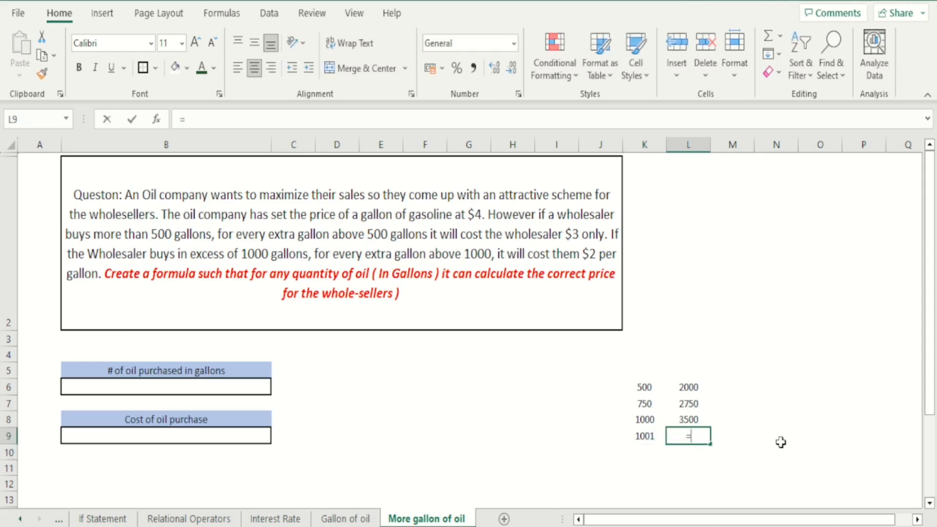
text(500)
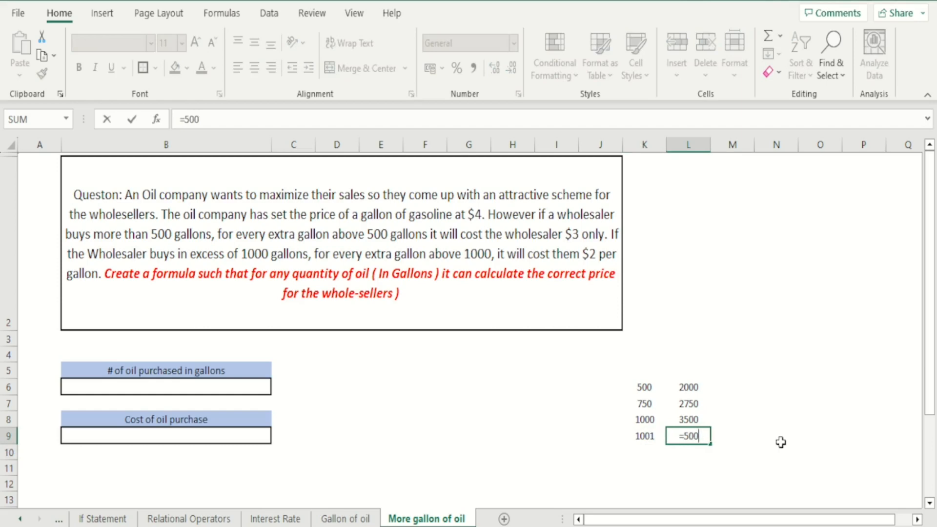
text(*4+500*3+)
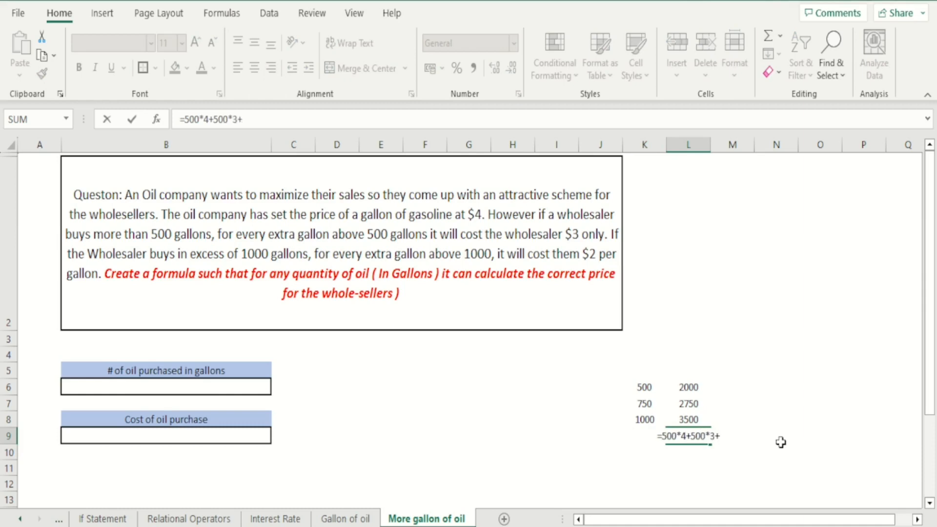
text(1)
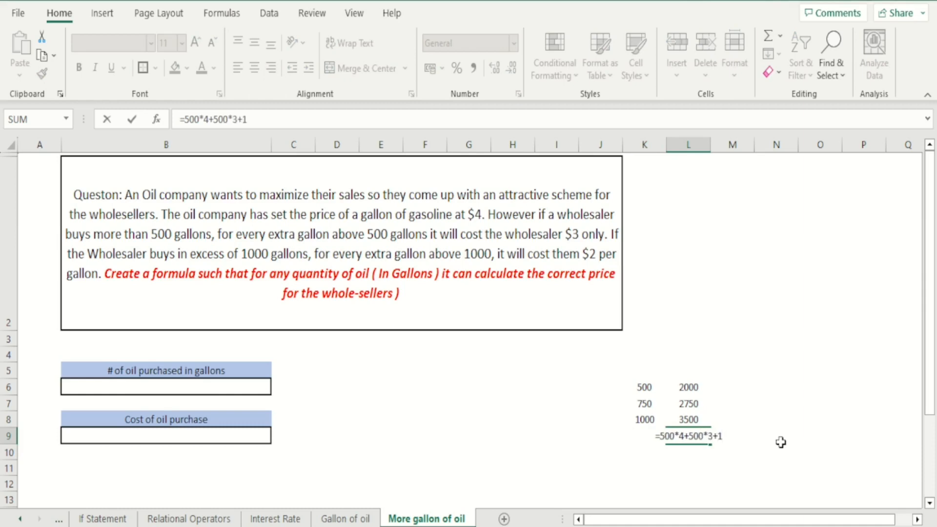
text(*2)
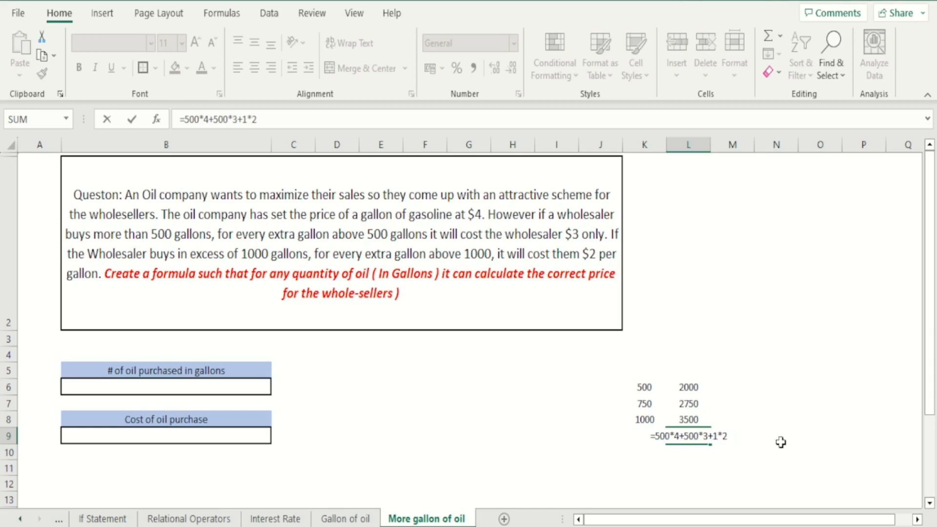
key(Return)
key(Up)
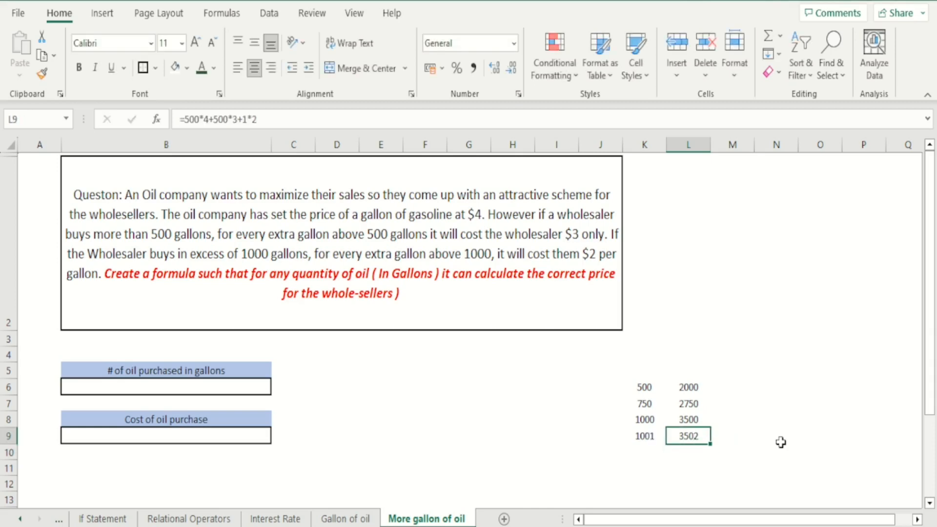
- Enter a fifth sample quantity of 1010 gallons in K10
key(Left)
key(Down)
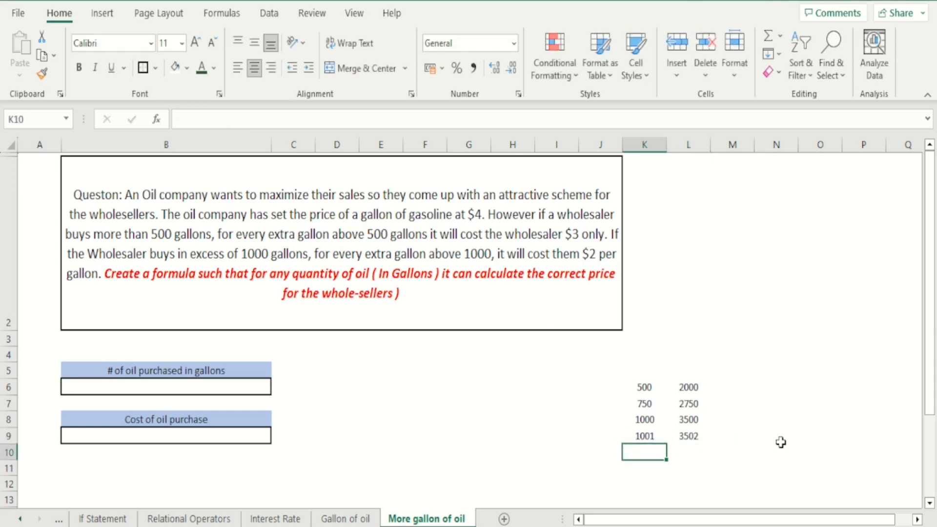
text(1)
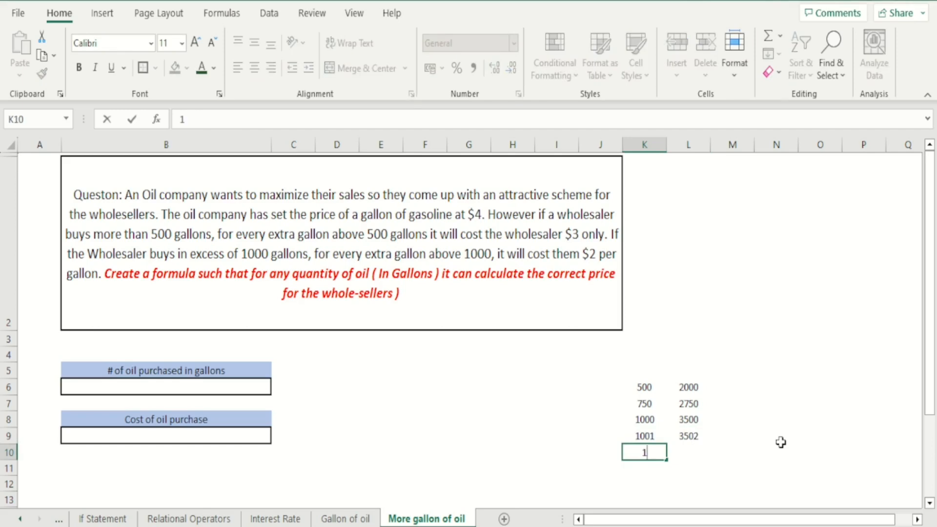
text(010)
key(Return)
key(Up)
- Calculate the cost of the 1010-gallon sample in L10 with =500*4+500*3+10*2
key(Right)
text(=)
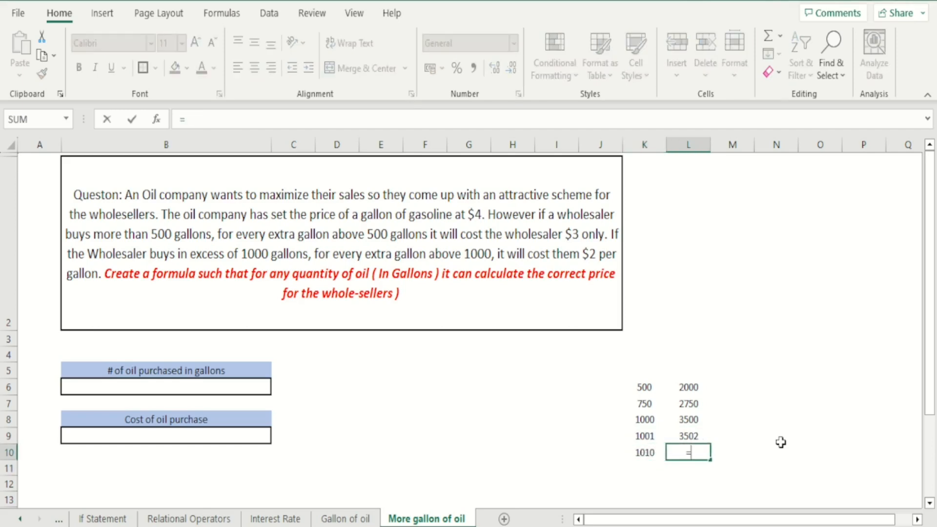
text(500*4+5)
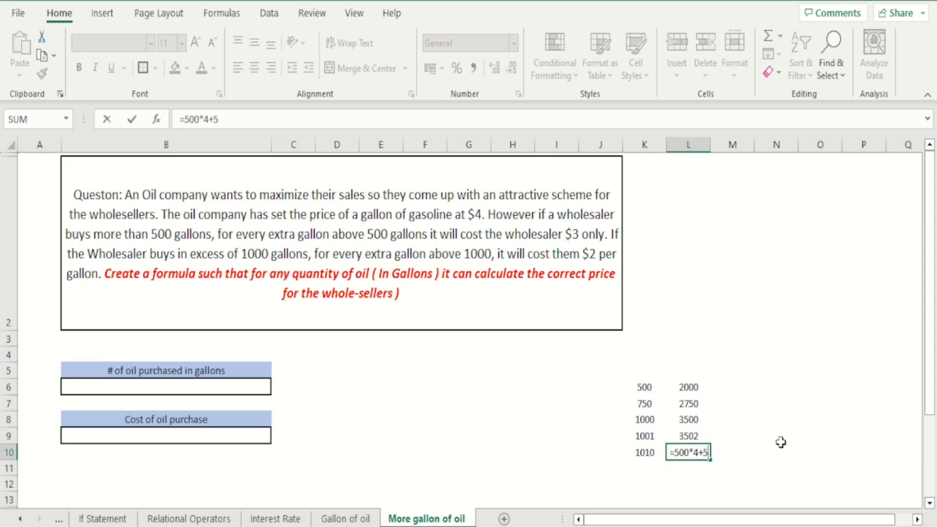
text(00*3)
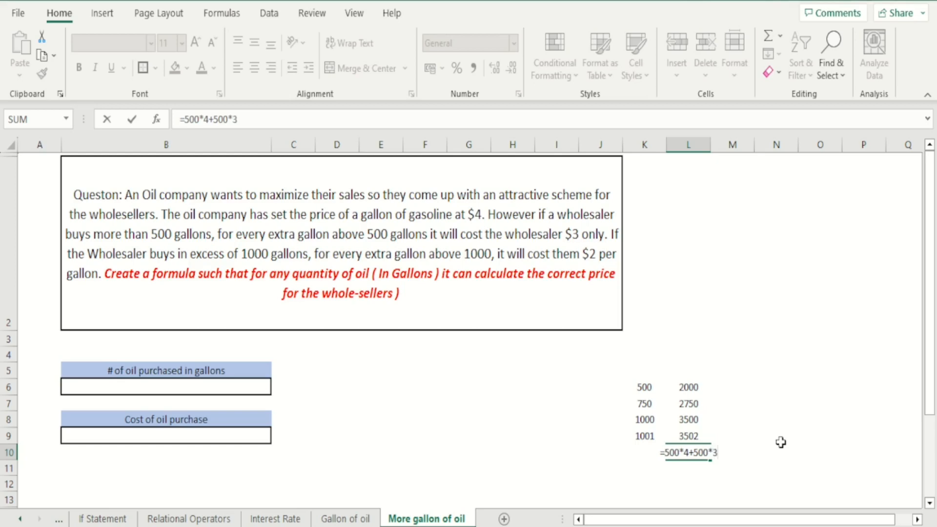
text(+10)
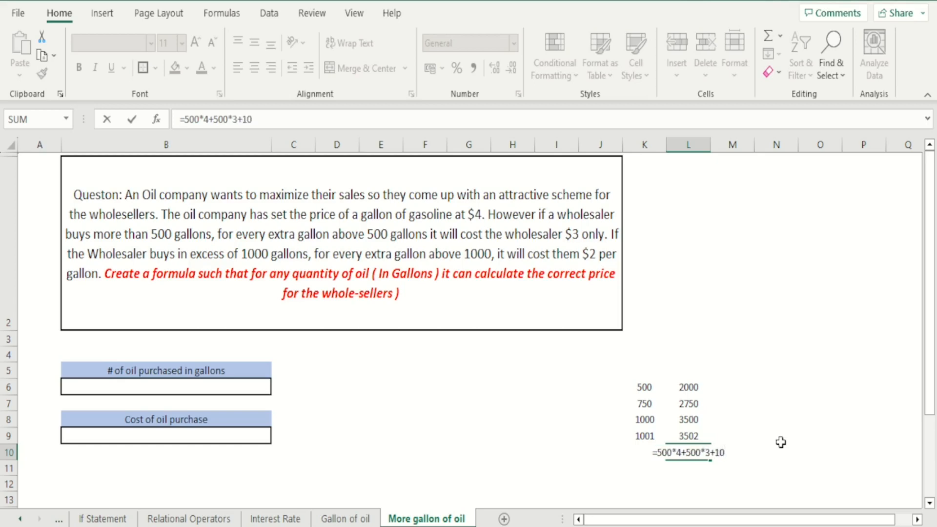
text(*2)
key(Return)
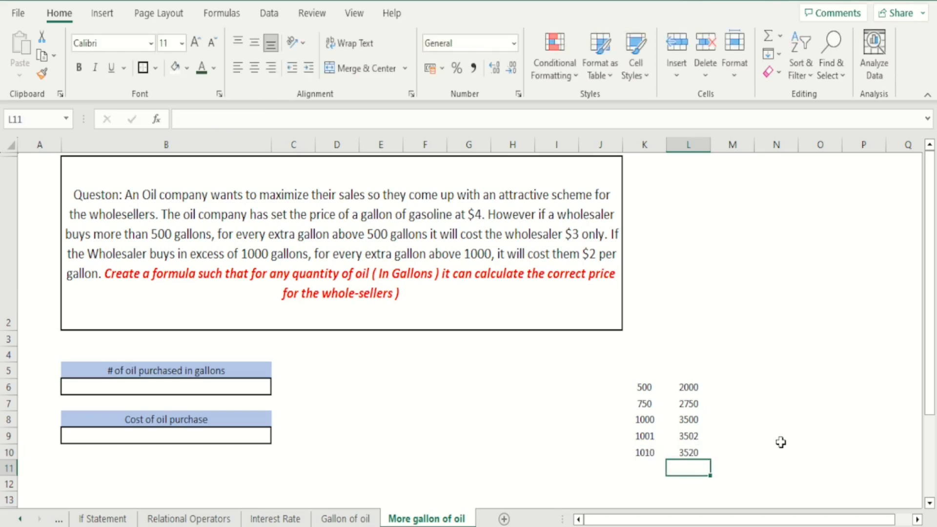
- Start the cost formula in B9 with =if(B6<=500,B6*4, to price purchases up to 500 gallons at $4
key(Up)
key(Left)
key(Left)
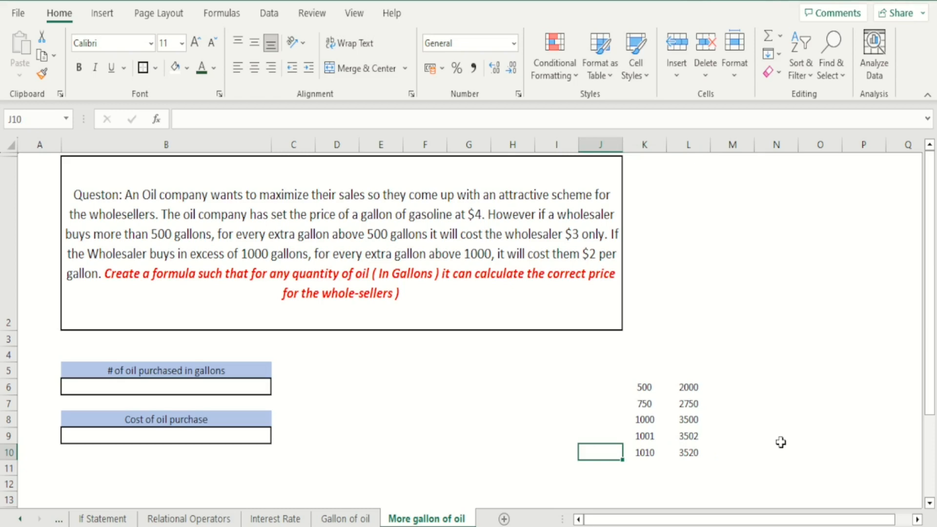
key(Left)
key(Left)
key(Left)
key(Left)
key(Left)
key(Left)
key(Left)
key(Left)
key(Left)
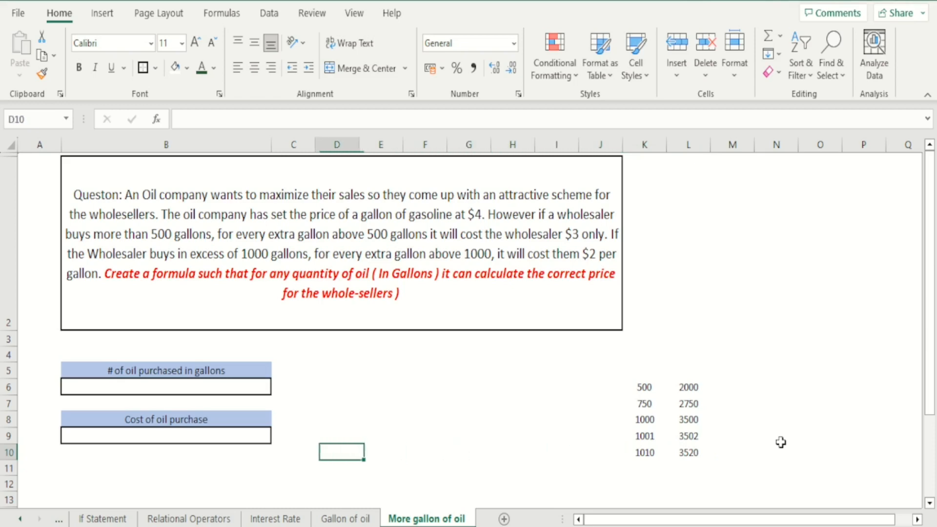
key(Up)
key(Up)
key(Right)
key(Down)
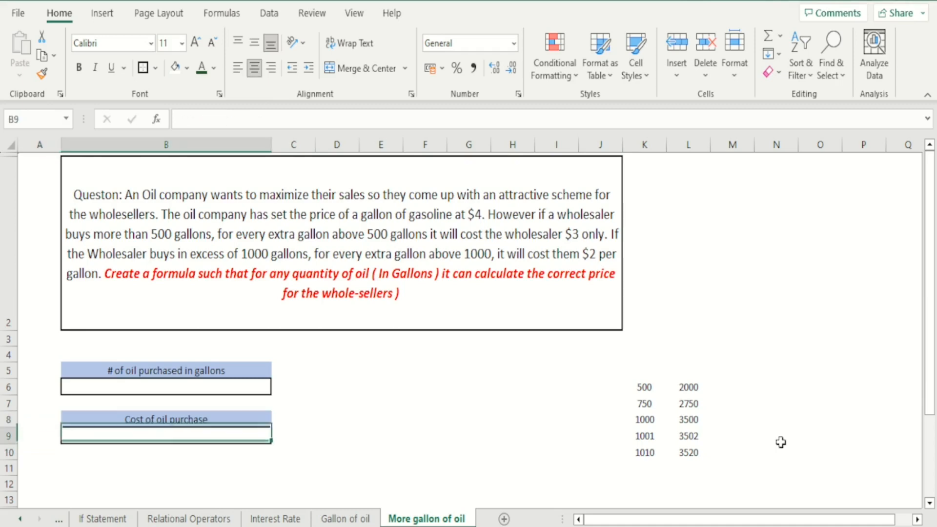
key(Up)
key(Up)
key(Up)
key(Down)
key(Down)
key(Down)
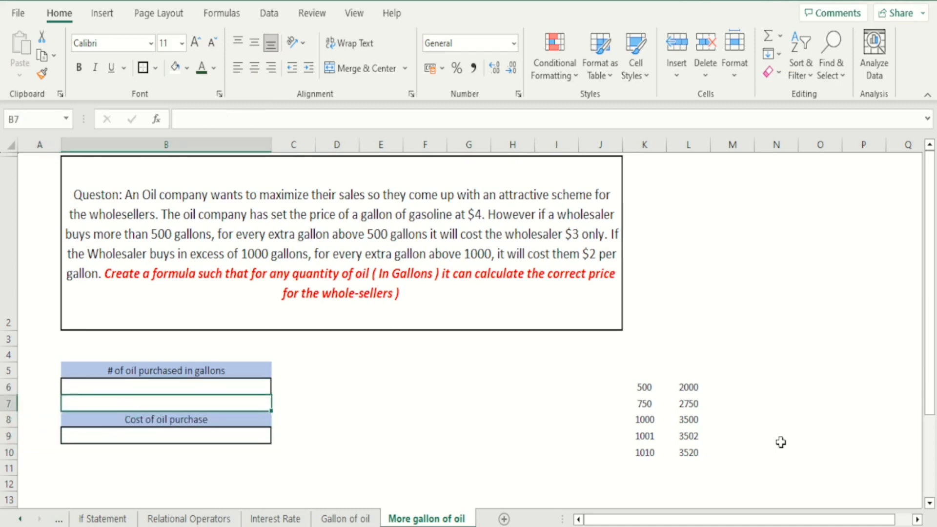
text(=if)
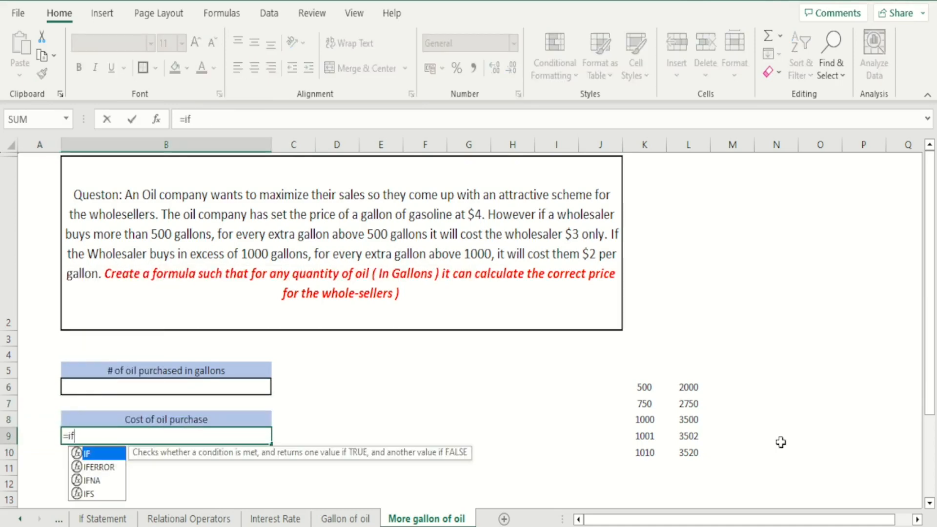
text(()
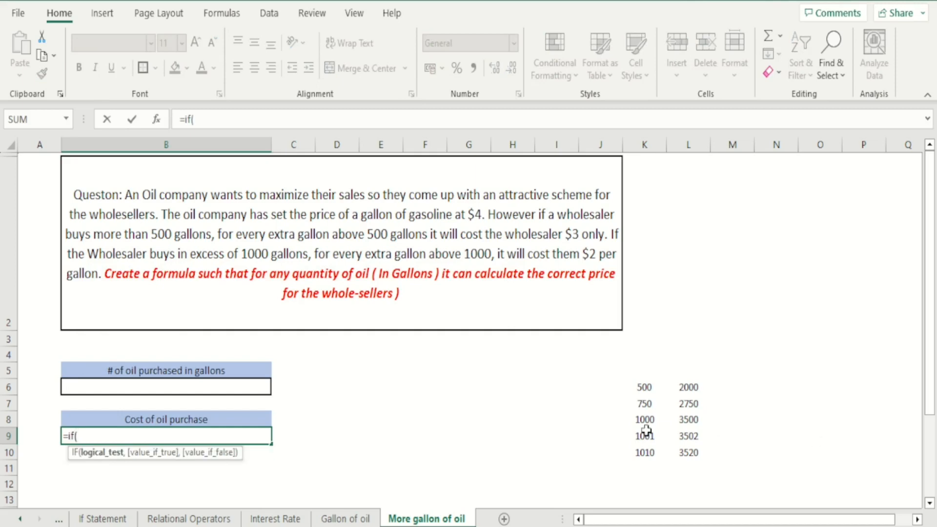
click(181, 388)
text(<)
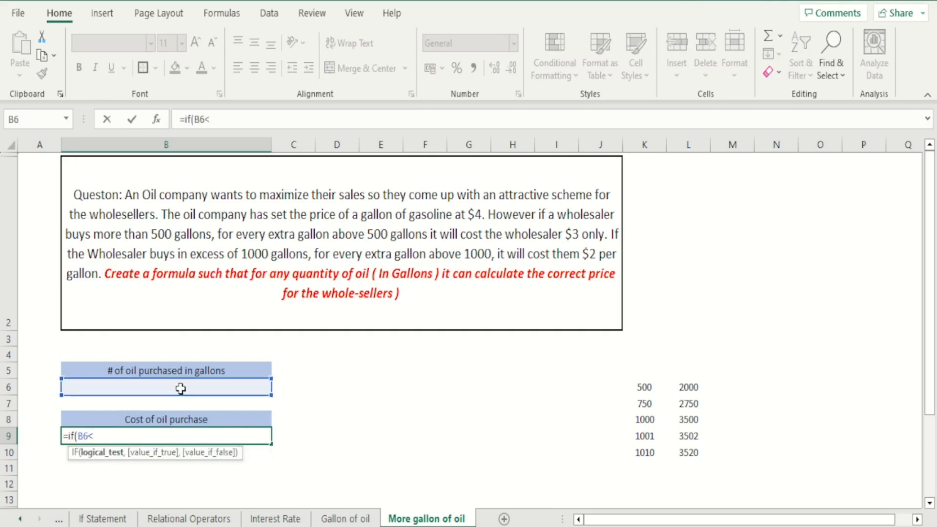
text(=500,)
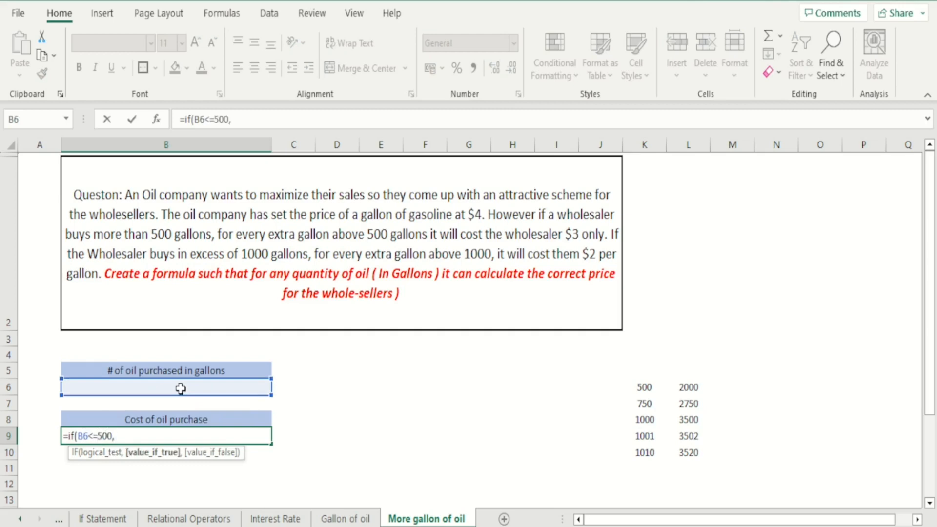
click(181, 388)
text(*)
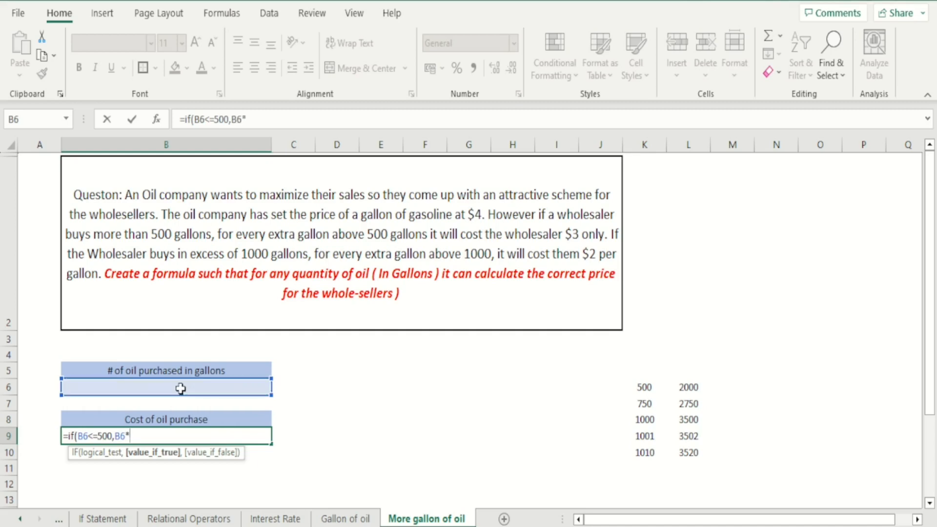
text(4,if()
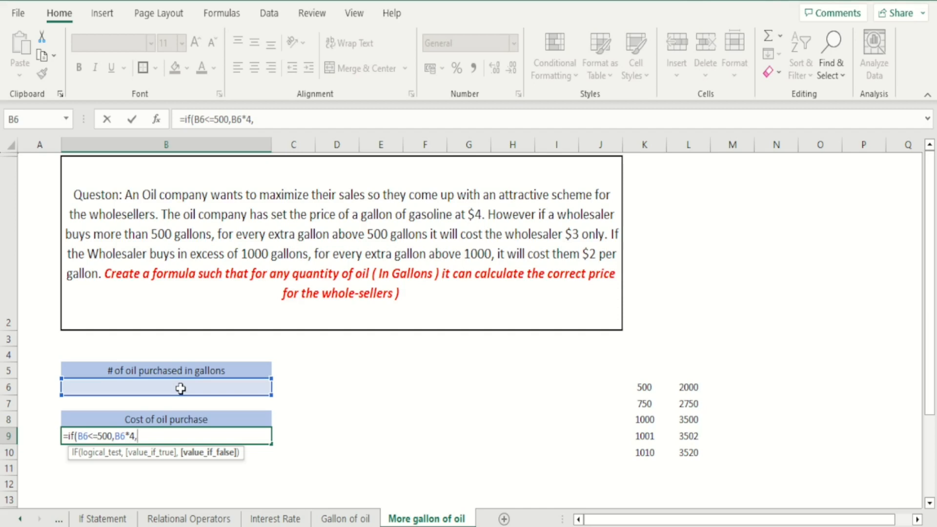
- Nest a second IF in the B9 formula for purchases up to 1000 gallons: if(B6<=1000,500*4+(B6-500)*3,
text(if)
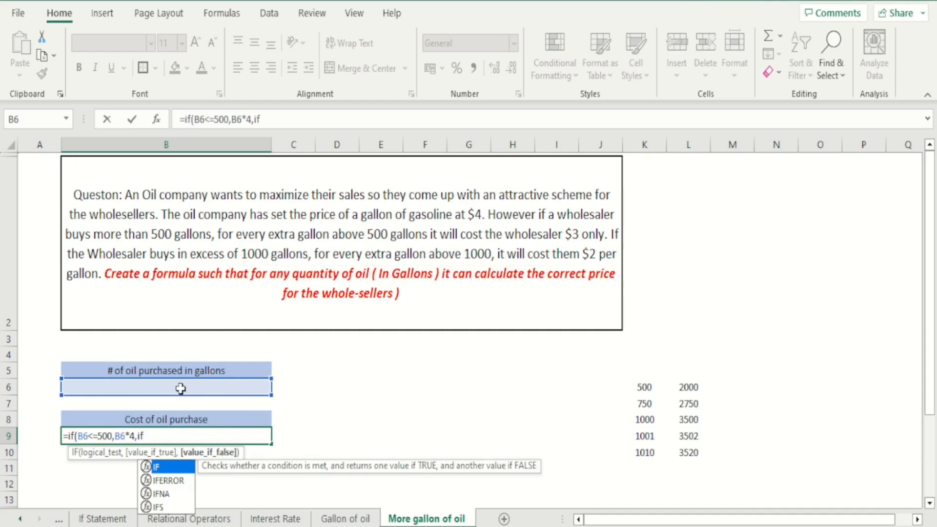
text(()
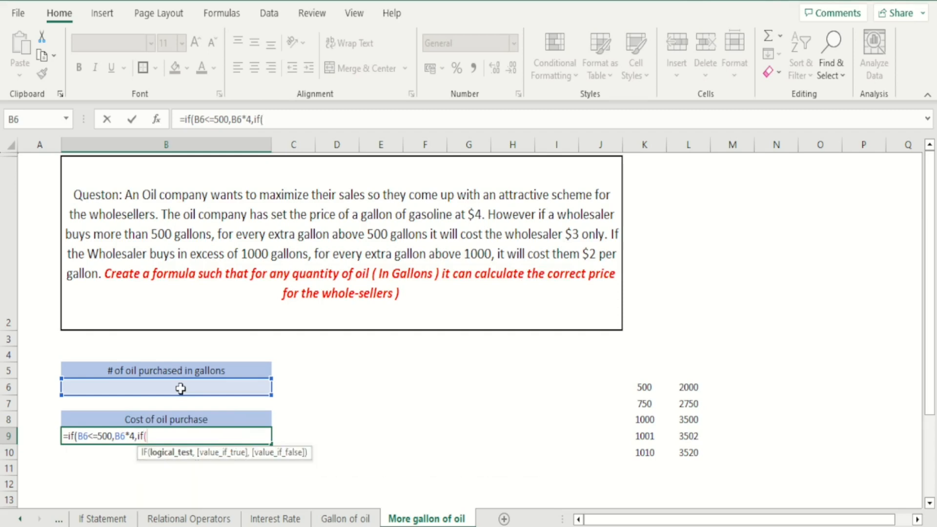
click(181, 388)
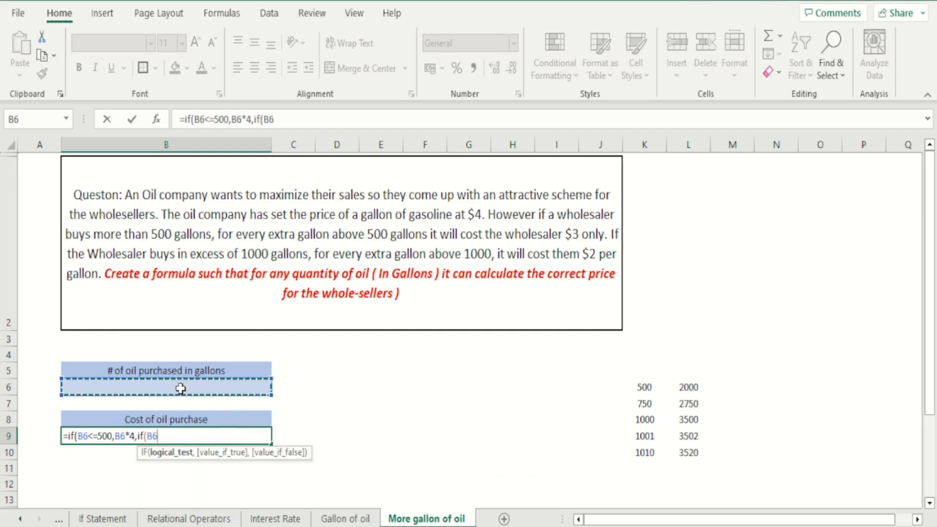
text(<=1)
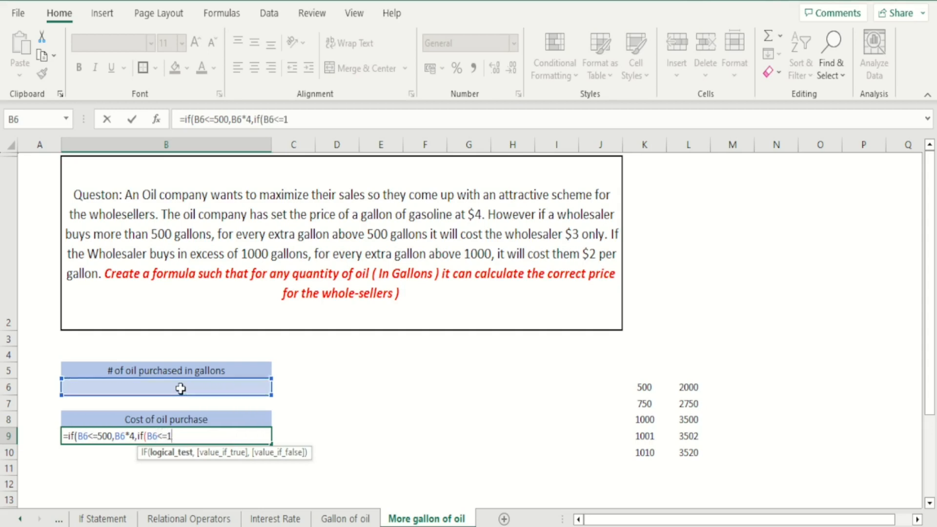
text(000,)
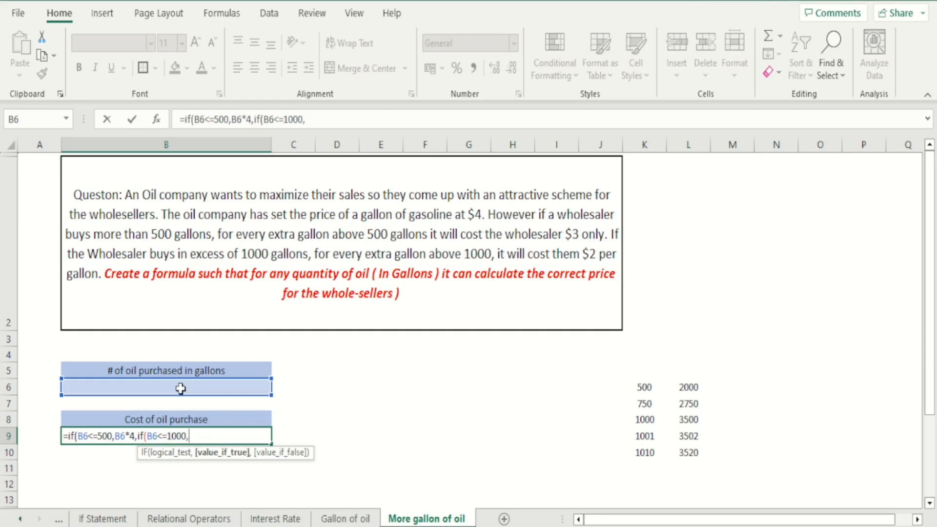
text(500*4+()
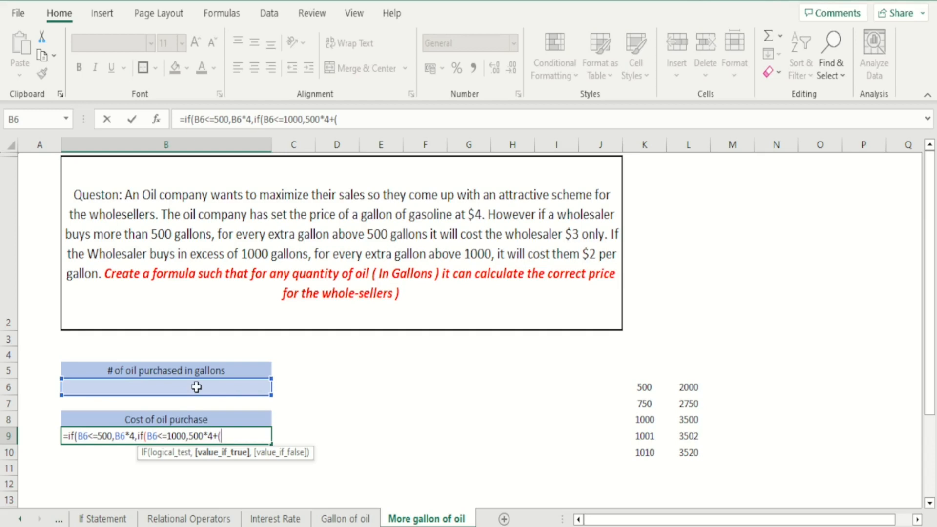
click(196, 387)
text(-5)
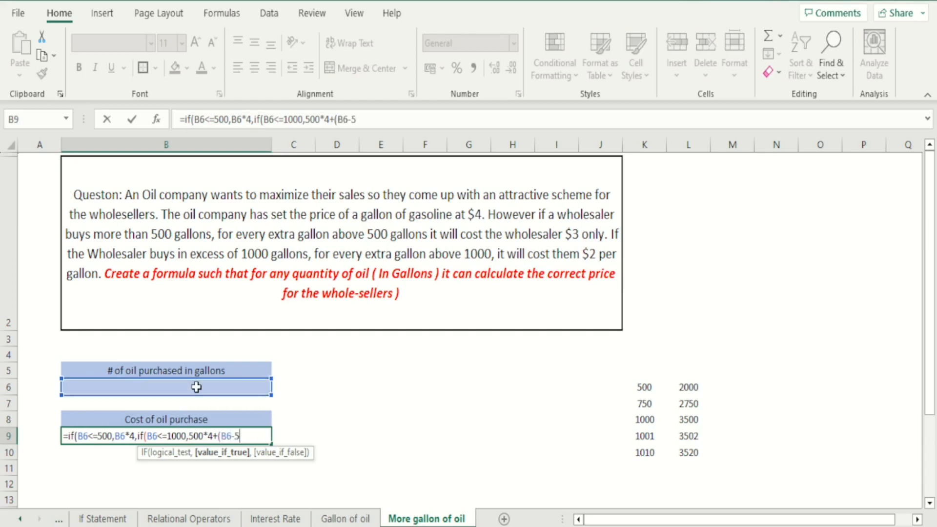
text(00)*3)
text(,)
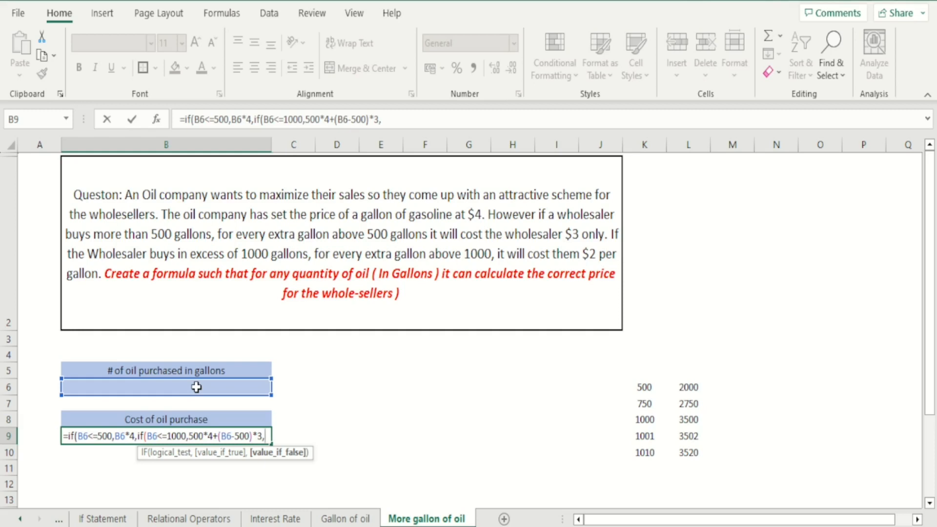
- Complete the B9 formula with 500*4+500*3+(B6-1000)*2 for purchases above 1000 gallons, closing both IFs
text(500 )
text(4)
text(+500*4+500)
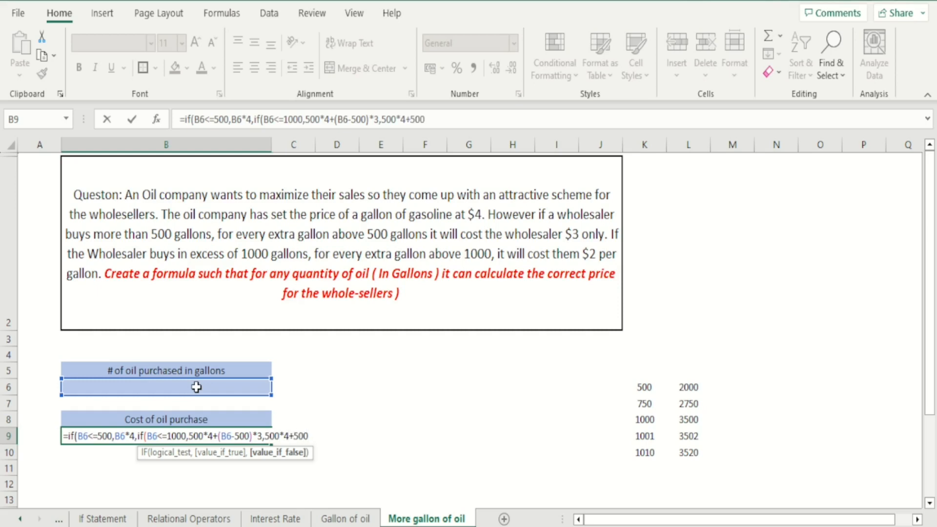
text(*3)
text(+()
click(197, 386)
text(-1)
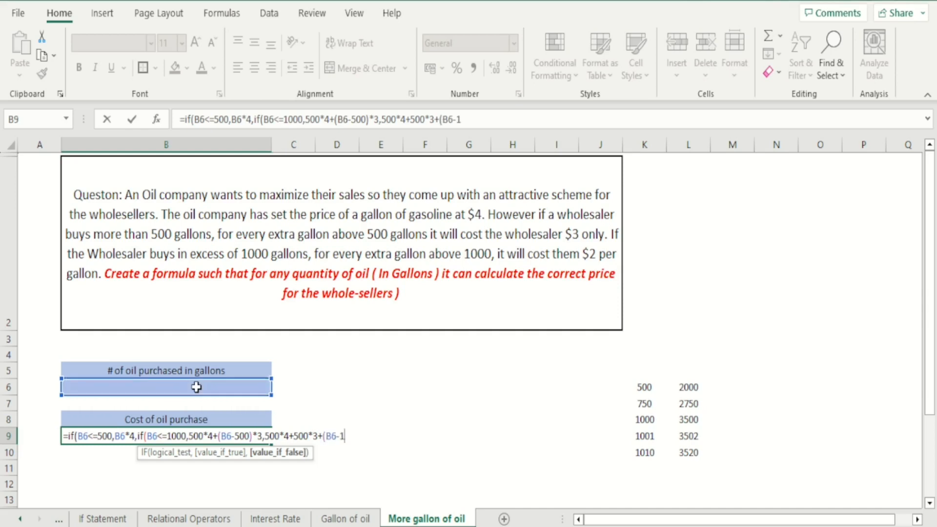
text(000)*2))
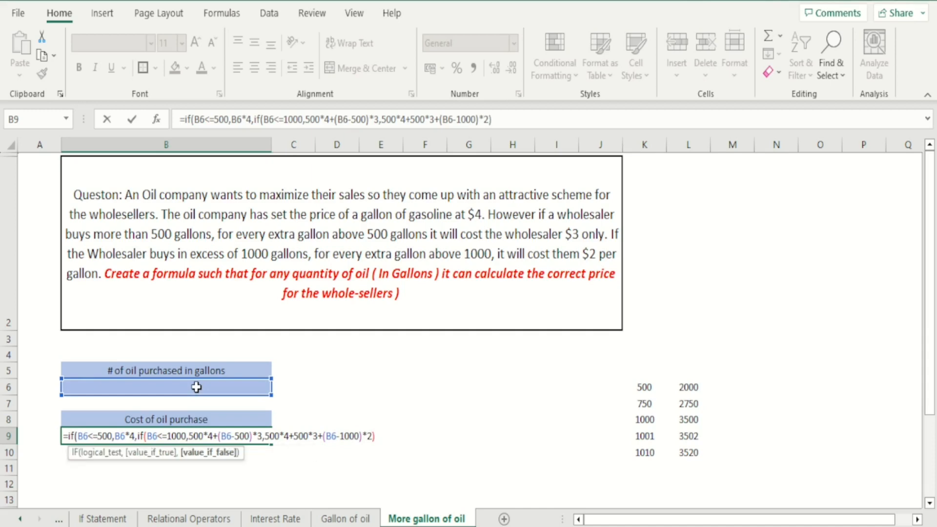
text())
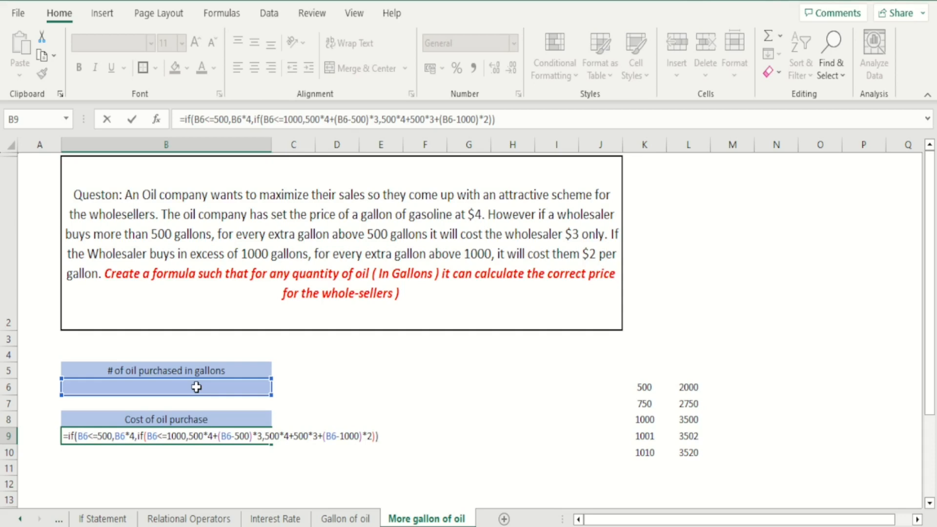
key(Return)
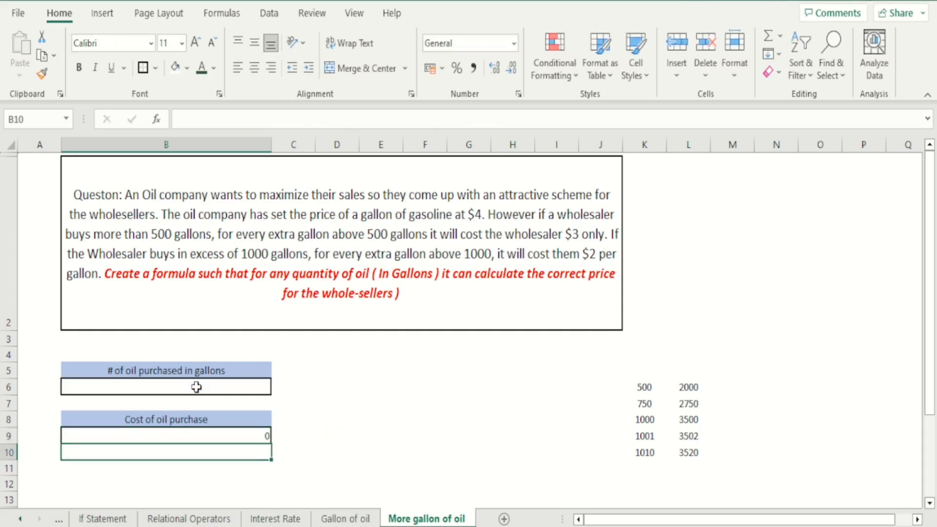
- Center the cost result horizontally in B9
key(Up)
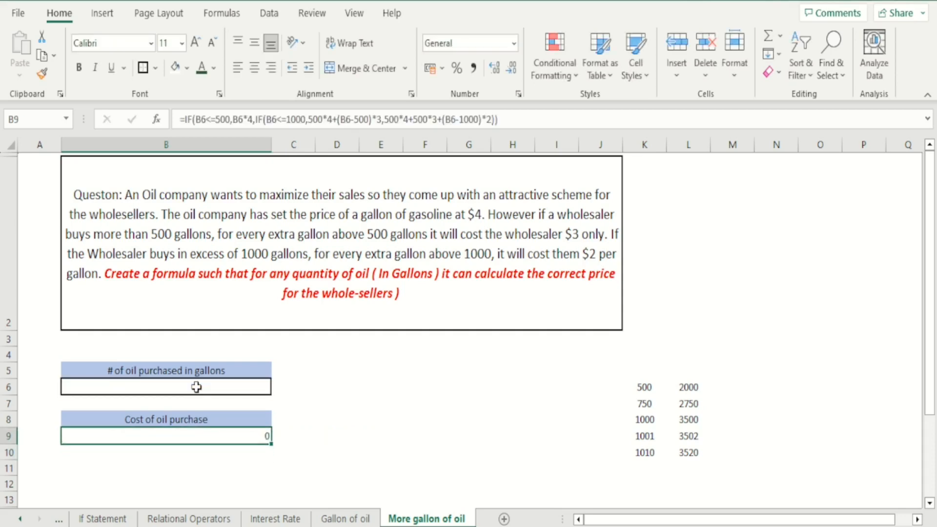
click(254, 68)
click(262, 389)
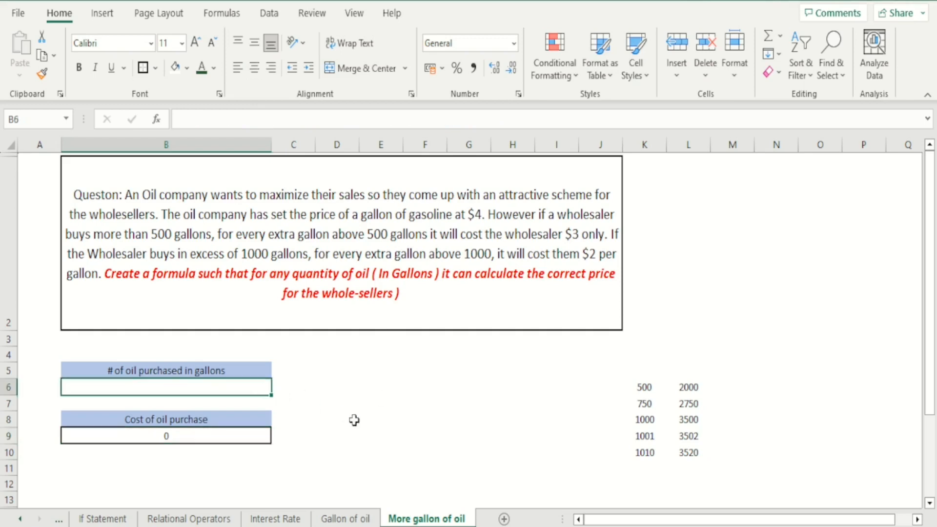
- Test the formula against the first sample by entering 500 gallons in B6
click(645, 387)
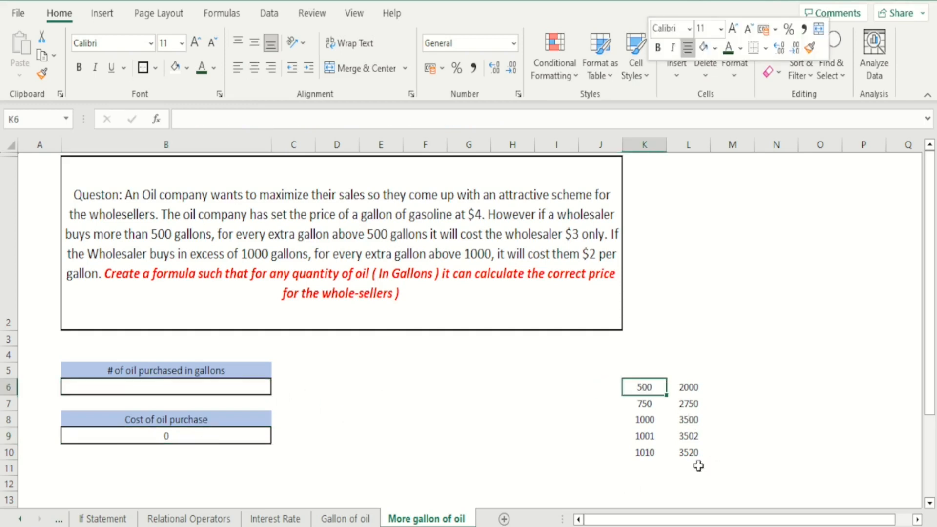
click(556, 398)
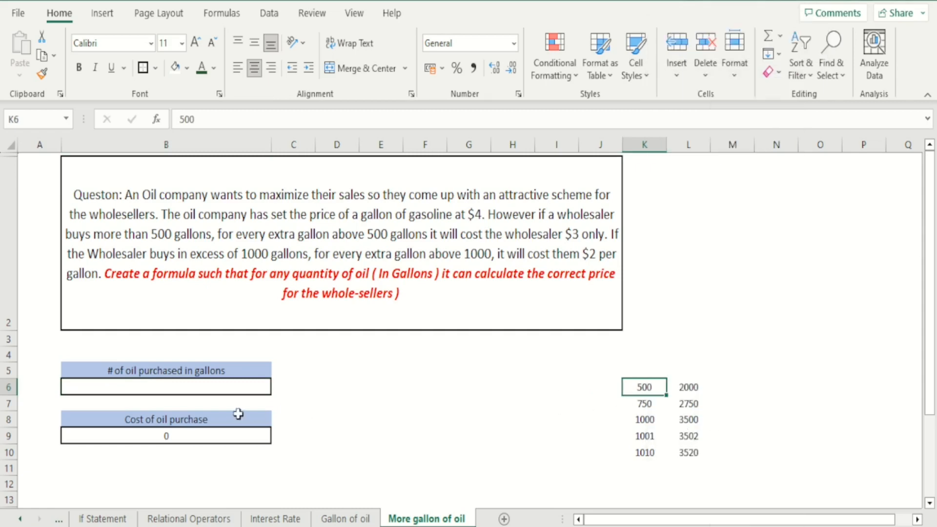
click(216, 387)
text(5)
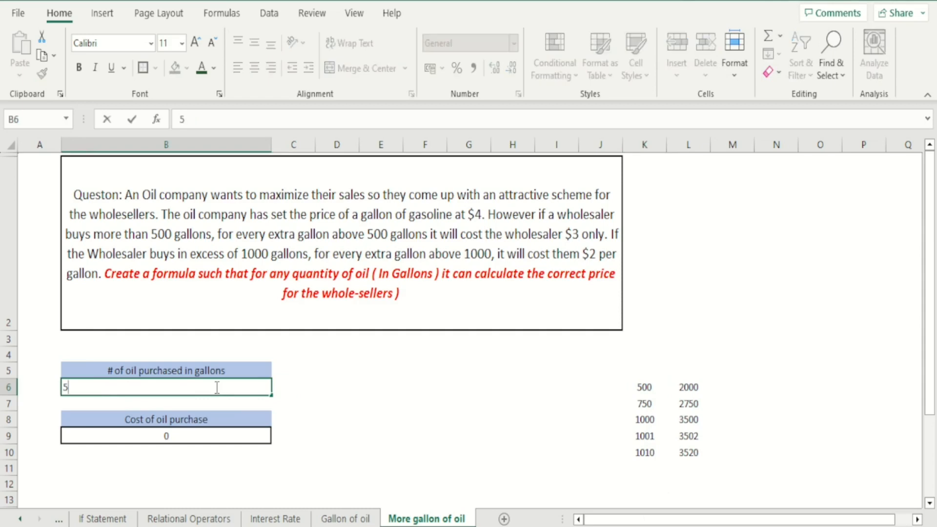
text(00)
key(Return)
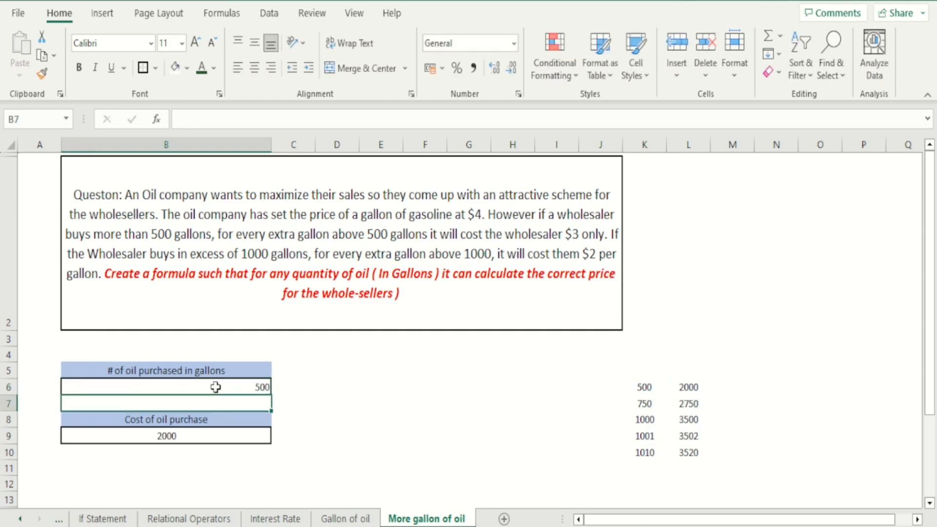
- Center the purchased quantity horizontally in B6
click(215, 387)
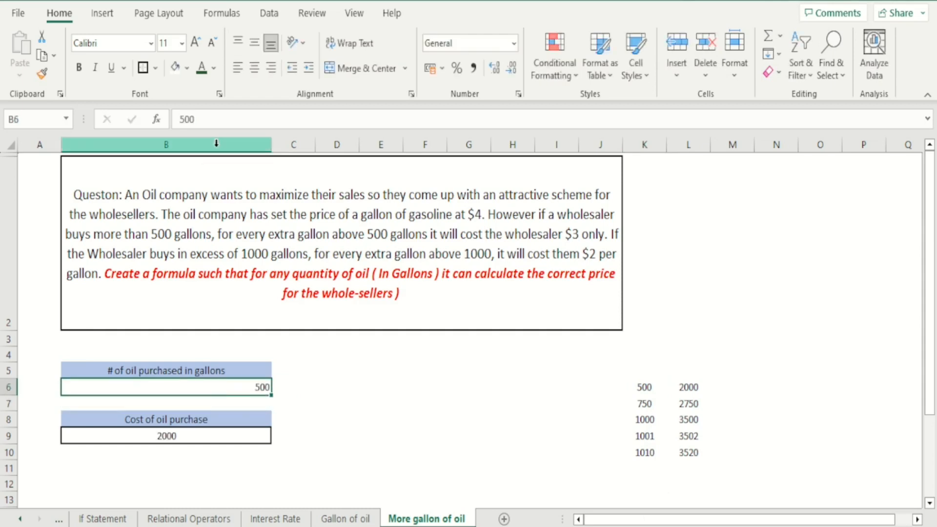
click(254, 73)
key(Down)
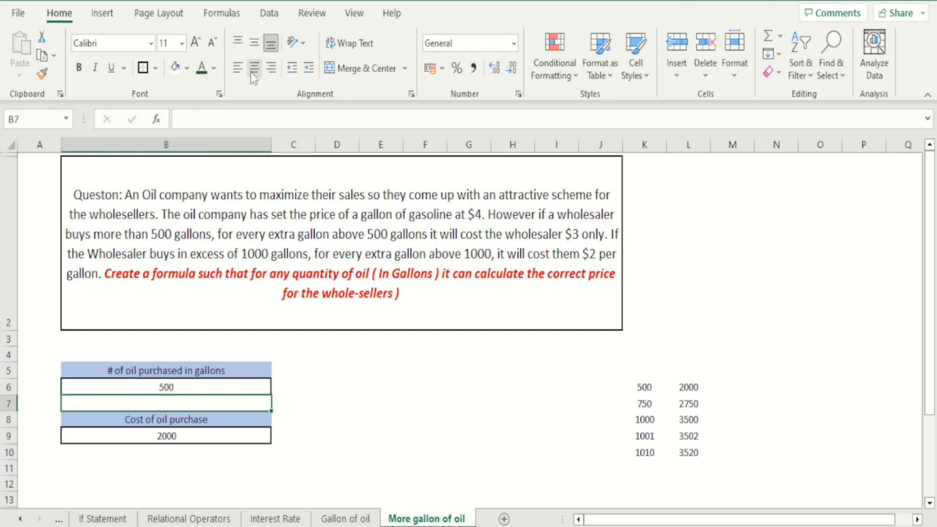
- Test the second price tier by setting the purchased quantity in B6 to 750 gallons
key(Up)
text(750)
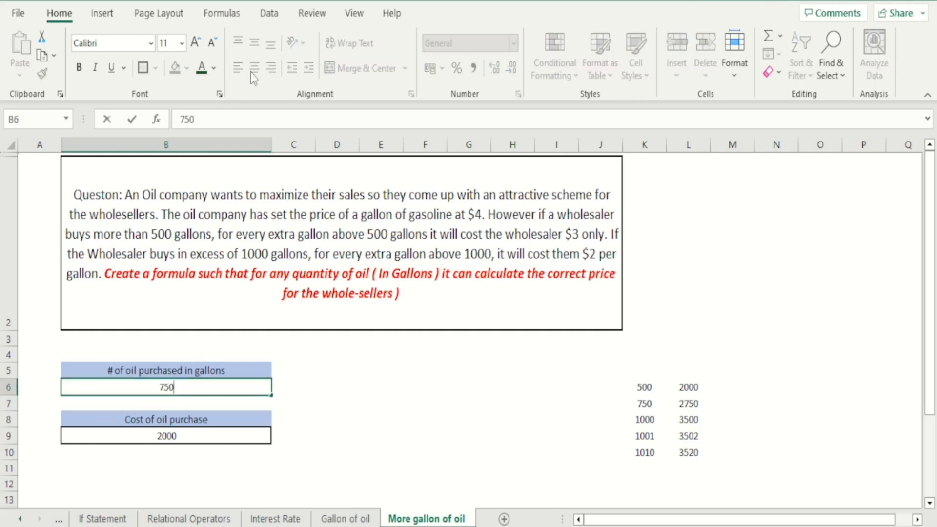
key(Return)
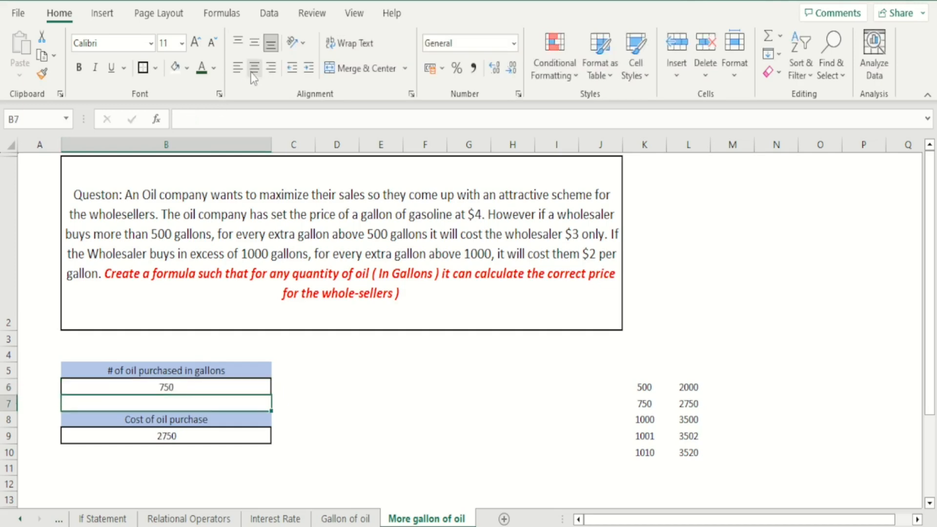
- Test the upper limit of the second tier by setting the quantity in B6 to 1000 gallons
key(Up)
text(1000)
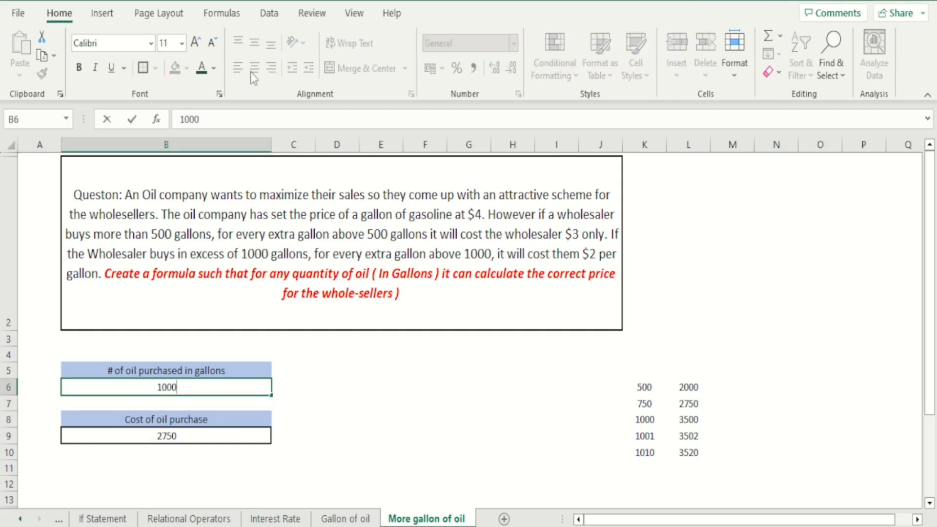
key(Return)
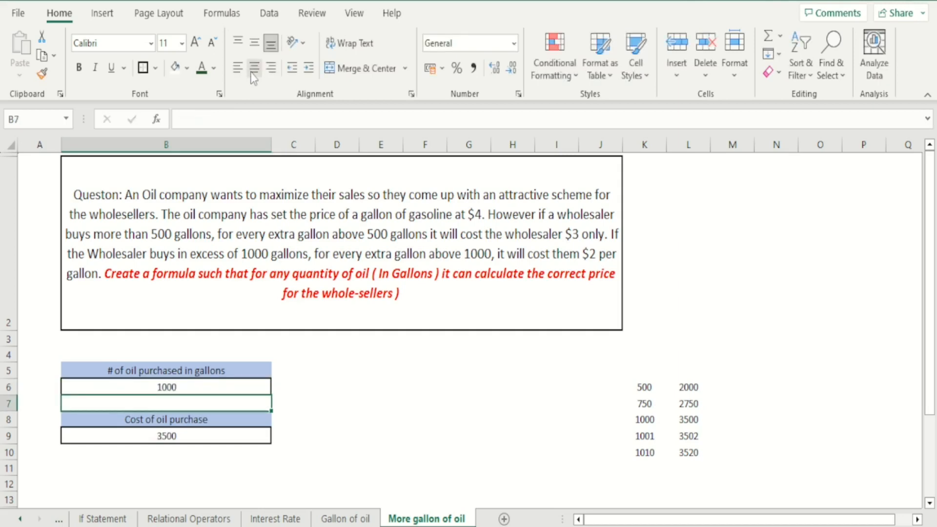
- Test the start of the third price tier by setting the purchased quantity in B6 to 1001 gallons
key(Up)
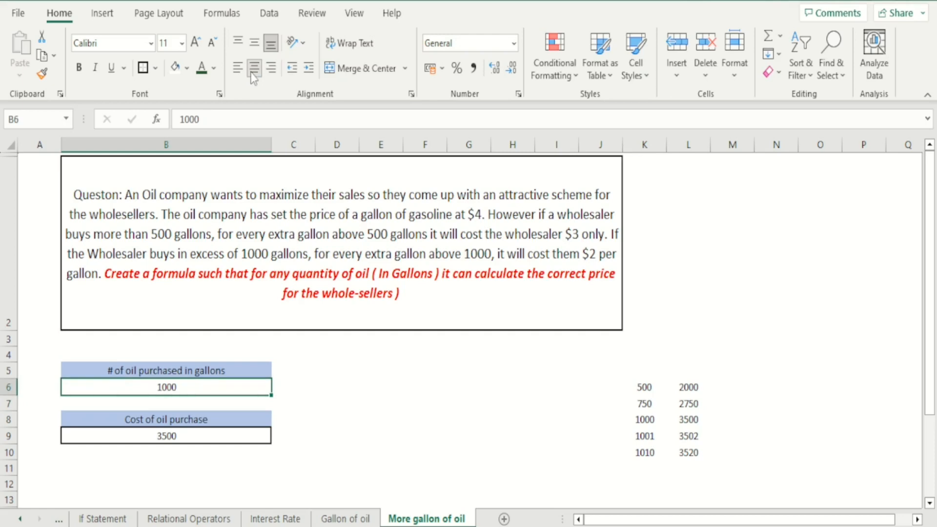
text(1001)
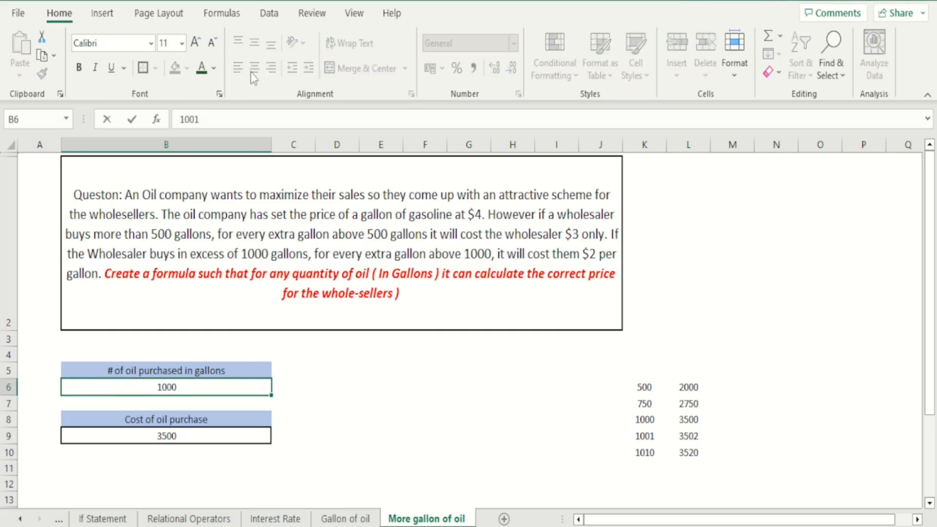
key(Return)
- Set the purchased quantity in B6 to 1010 gallons and select B9 to review its cost formula
key(Up)
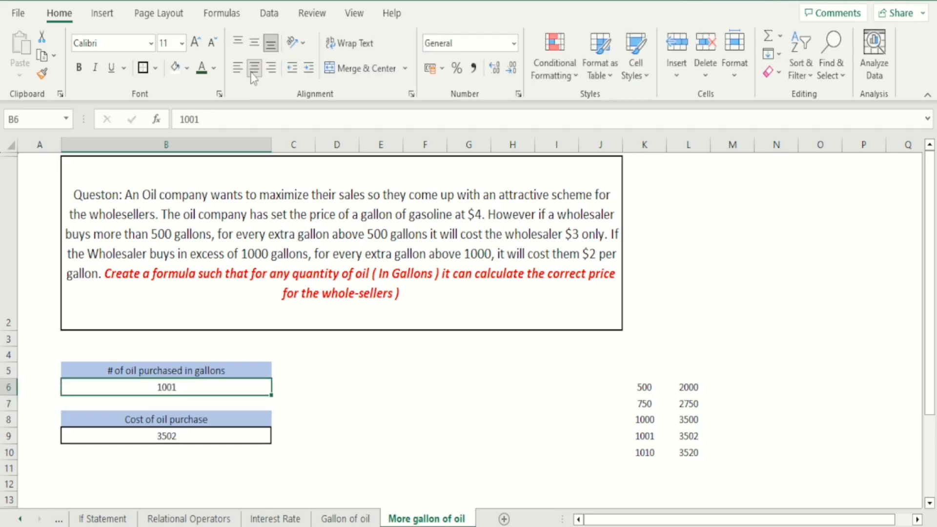
text(1010)
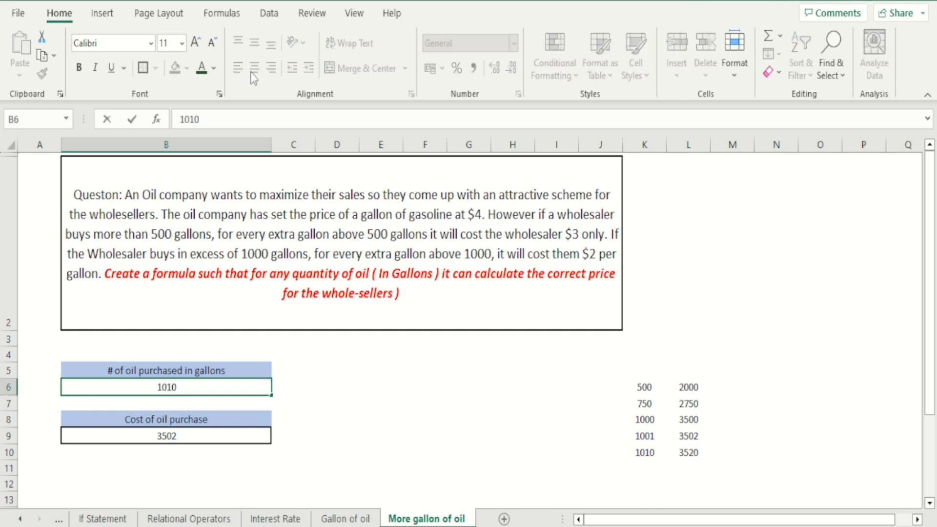
key(Return)
key(Down)
key(Right)
key(Right)
key(Right)
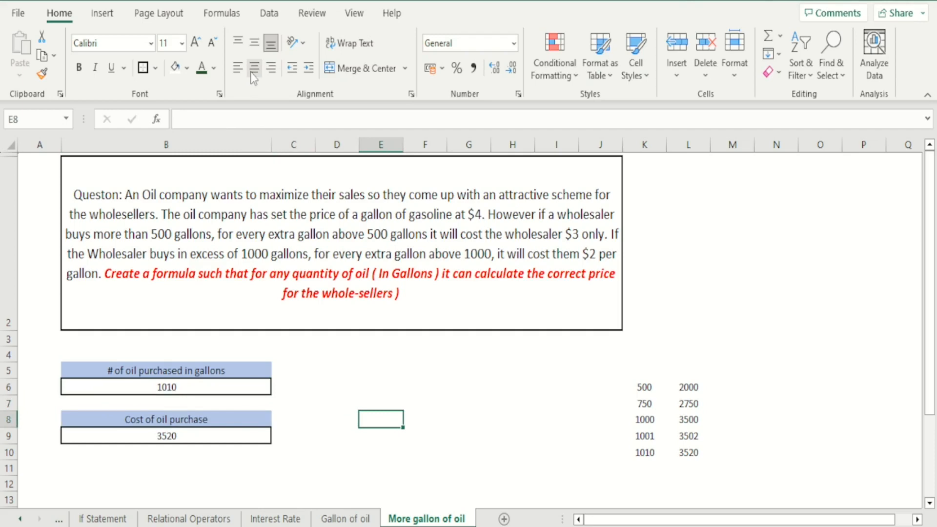
click(215, 441)
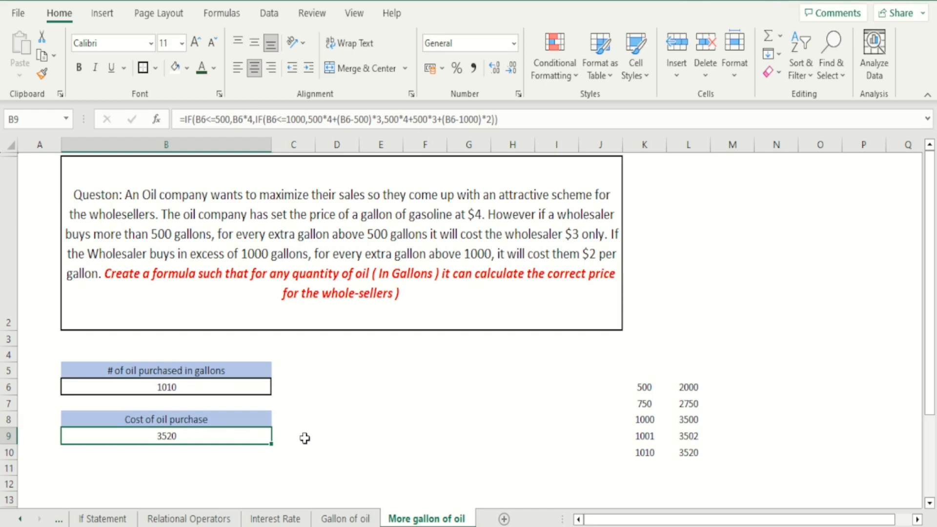
- Add the column headers "Range" in N5 and "# of IF Functions Required" in O5
click(527, 390)
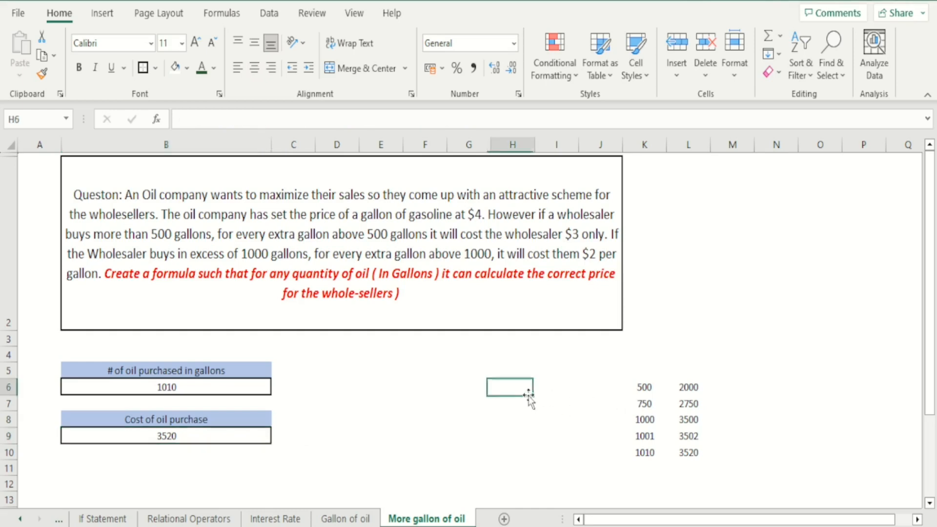
click(767, 271)
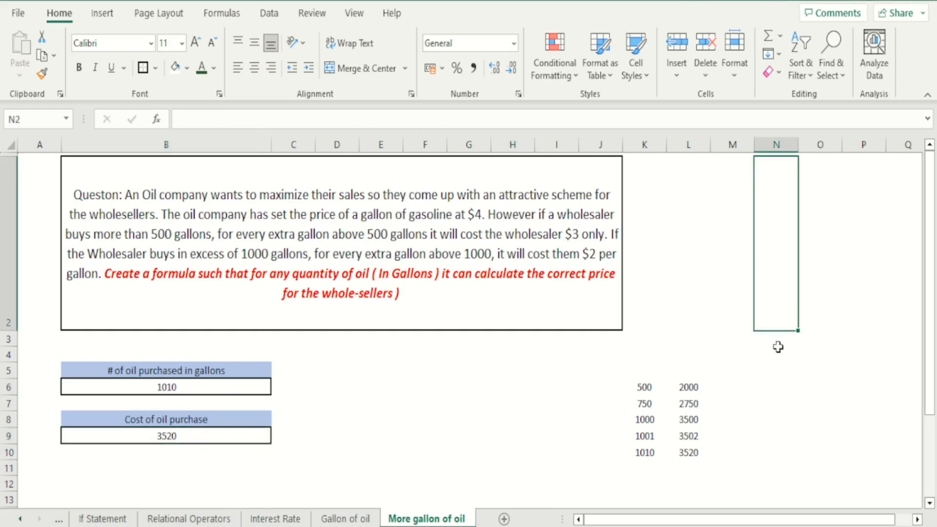
click(777, 373)
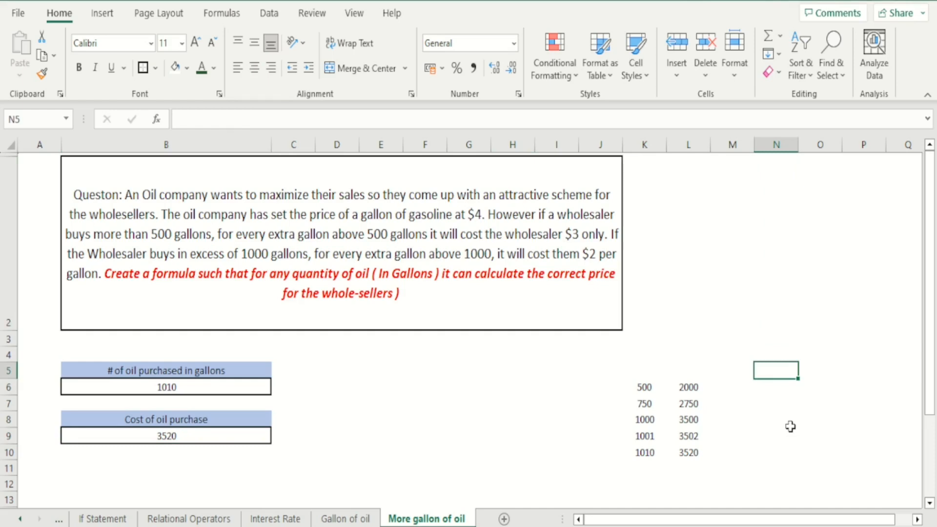
text(Range)
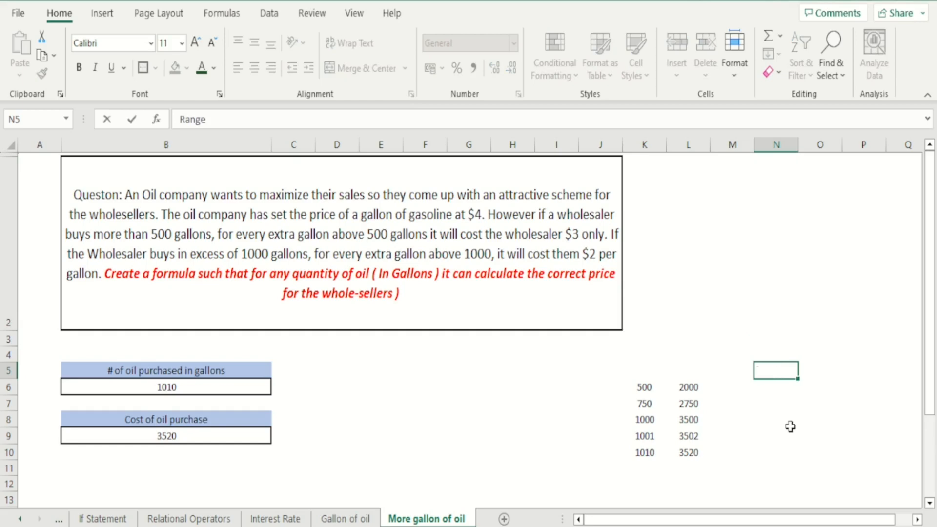
key(Return)
key(Up)
key(Right)
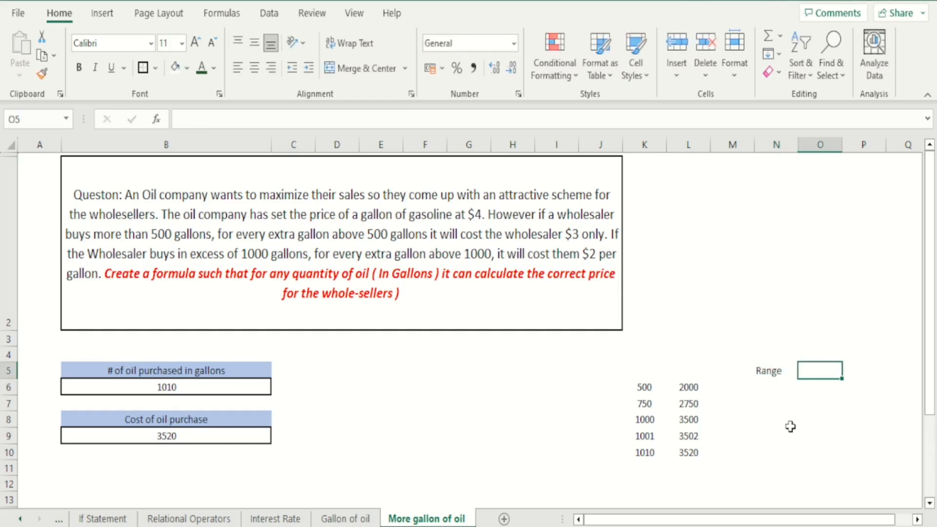
text(#)
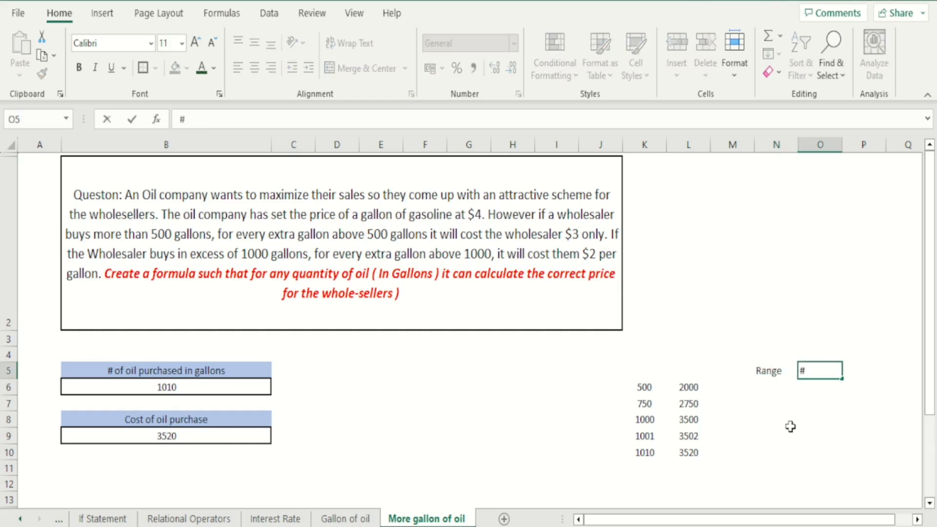
text( of IF Functions Required)
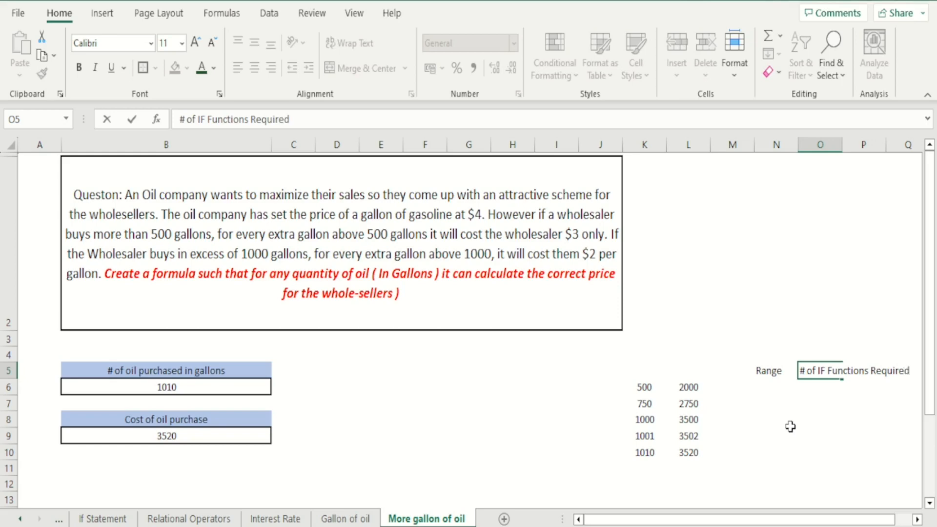
key(Return)
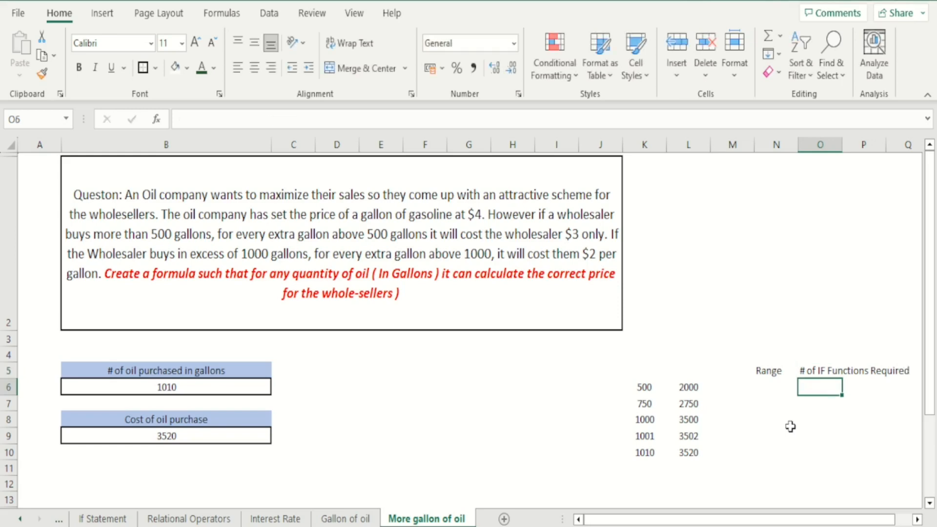
- Enter 2 as the first range count in N6 and center it horizontally
key(Up)
key(Down)
key(Down)
key(Left)
key(Up)
key(Up)
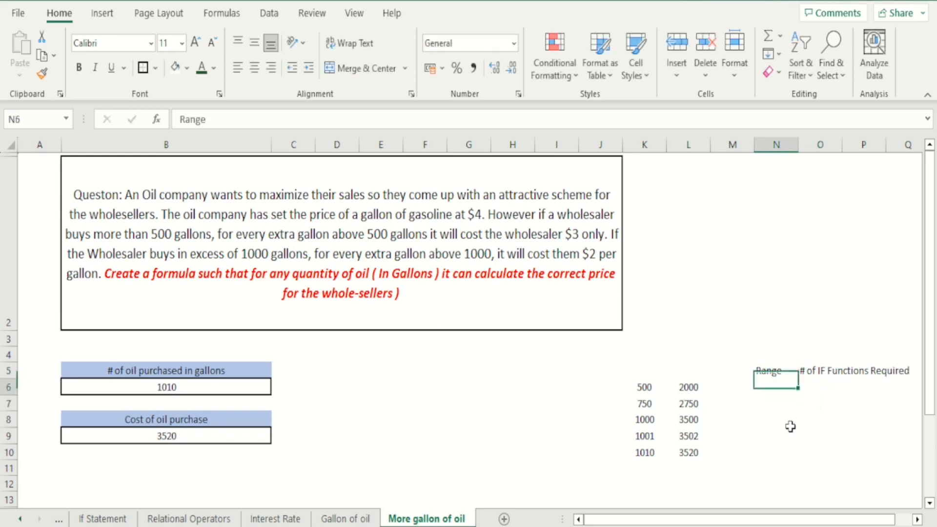
key(Down)
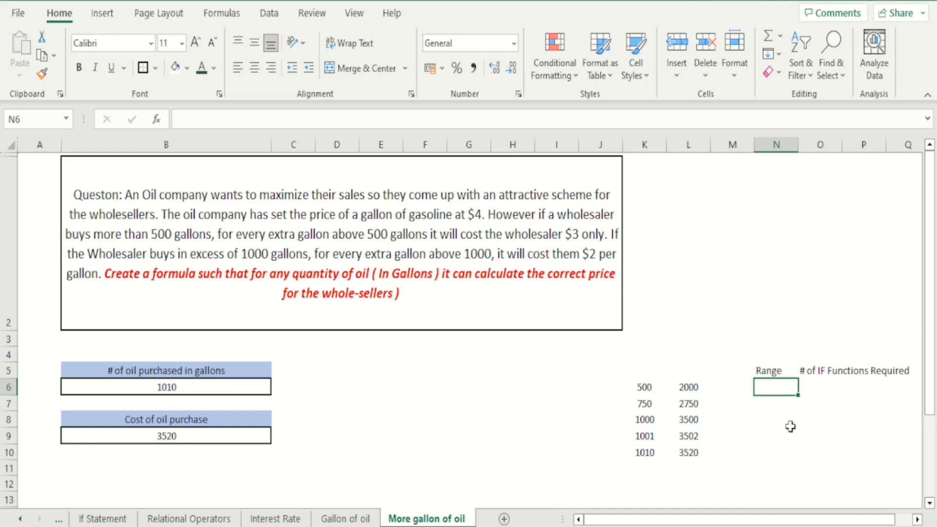
text(2)
key(Return)
key(Up)
click(256, 69)
- Enter 1 as the required number of IF functions in O6 and center it horizontally
key(Right)
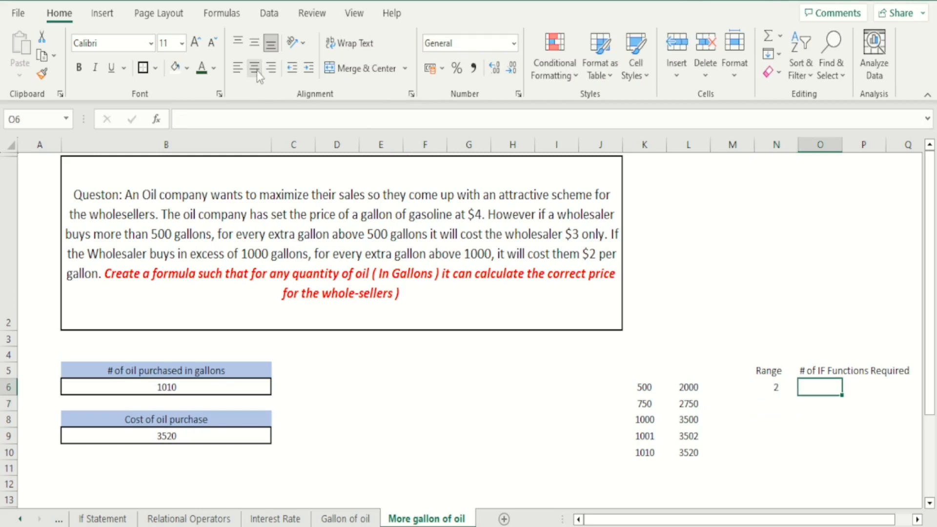
text(1)
key(Return)
key(Up)
click(257, 72)
- Enter 3 as the second range count in N7 and center it horizontally
key(Down)
key(Left)
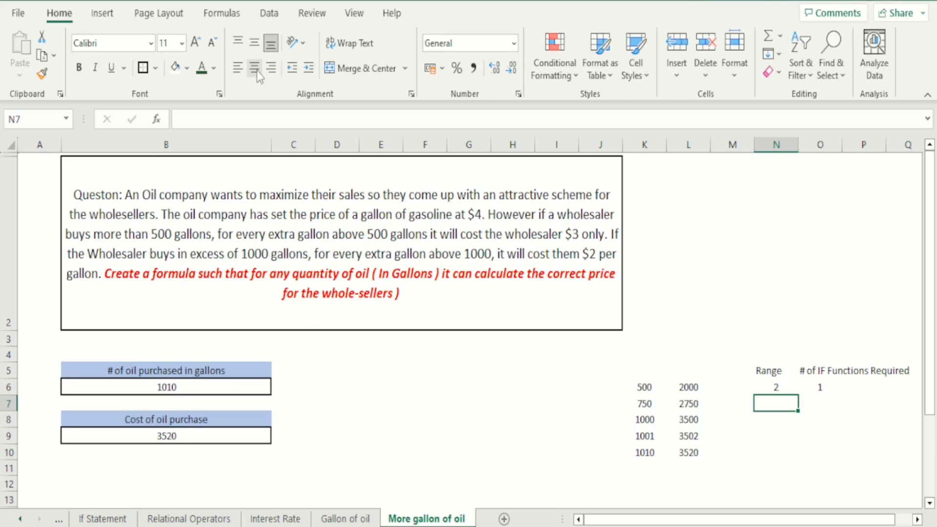
text(3)
key(Return)
key(Up)
click(254, 70)
- Enter 2 as the required number of IF functions in O7 and center it horizontally
key(Right)
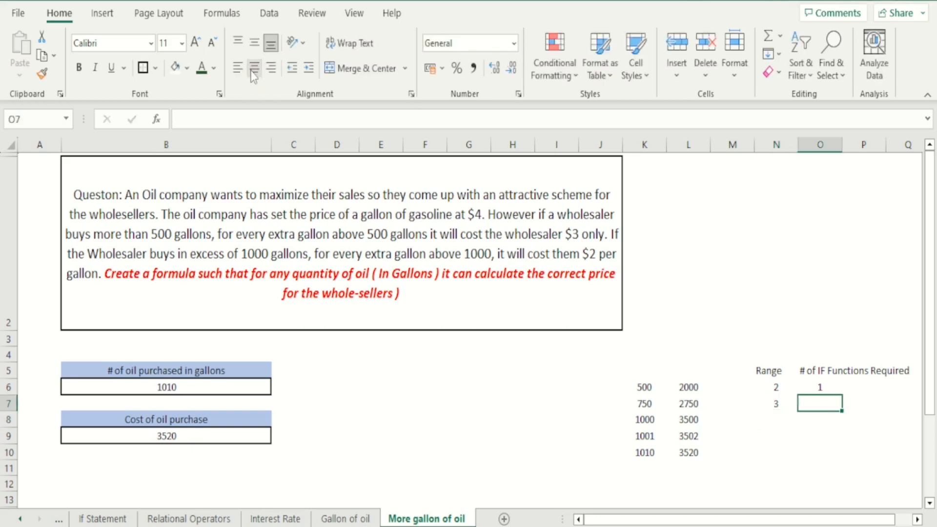
text(2)
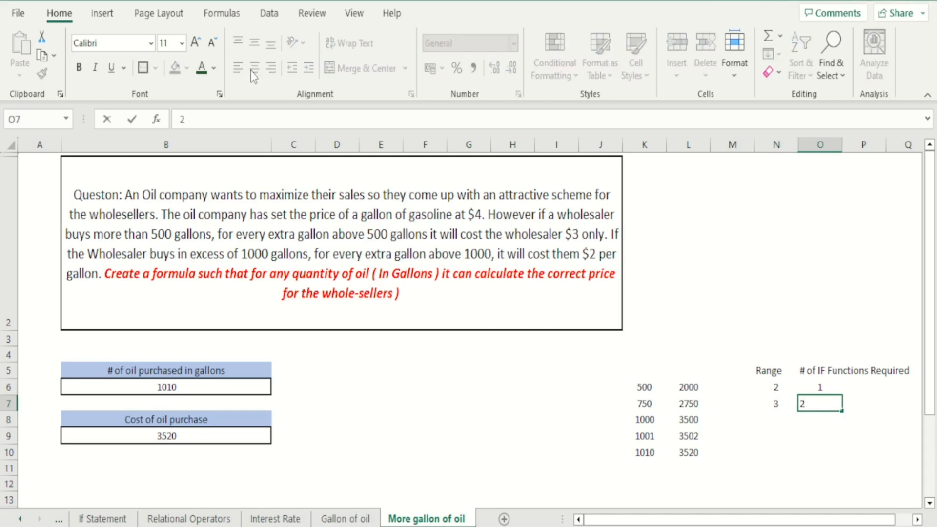
key(Return)
key(Up)
click(253, 70)
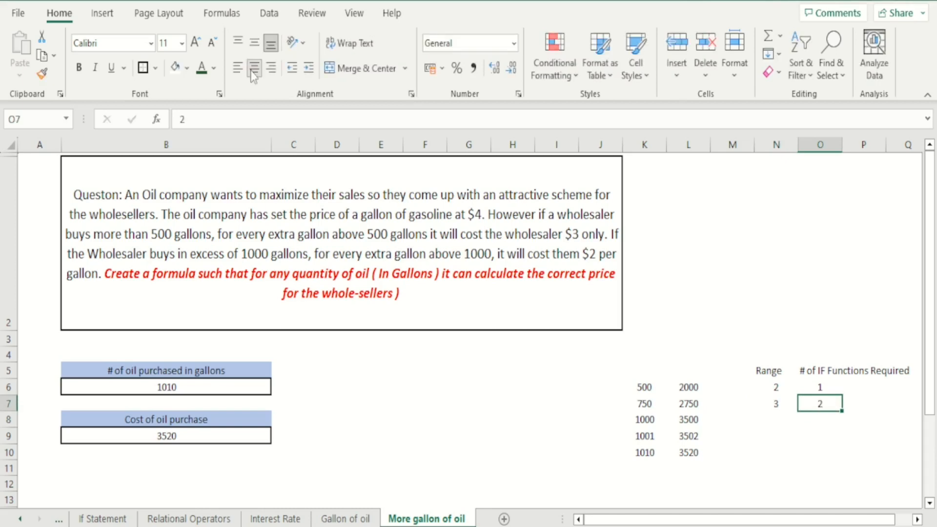
- Enter 4 as the third range count in N8 and center it horizontally
key(Down)
key(Left)
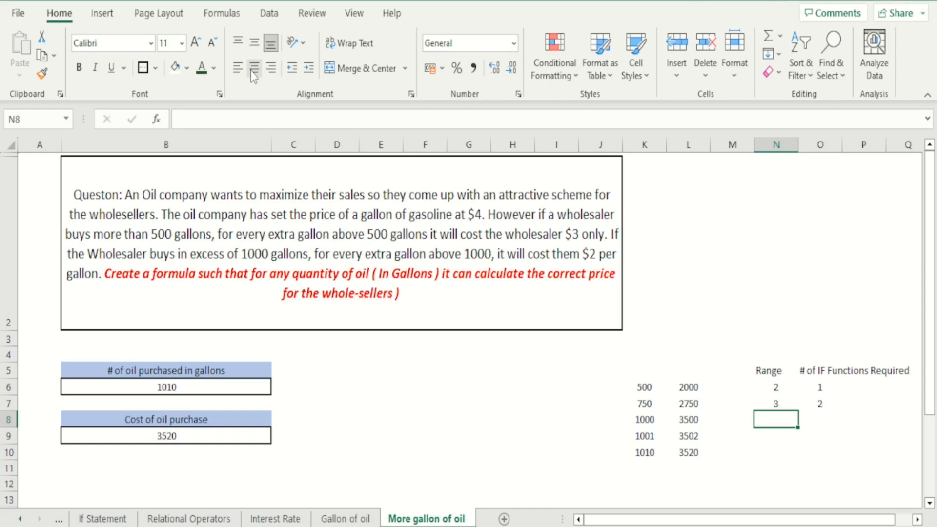
text(4)
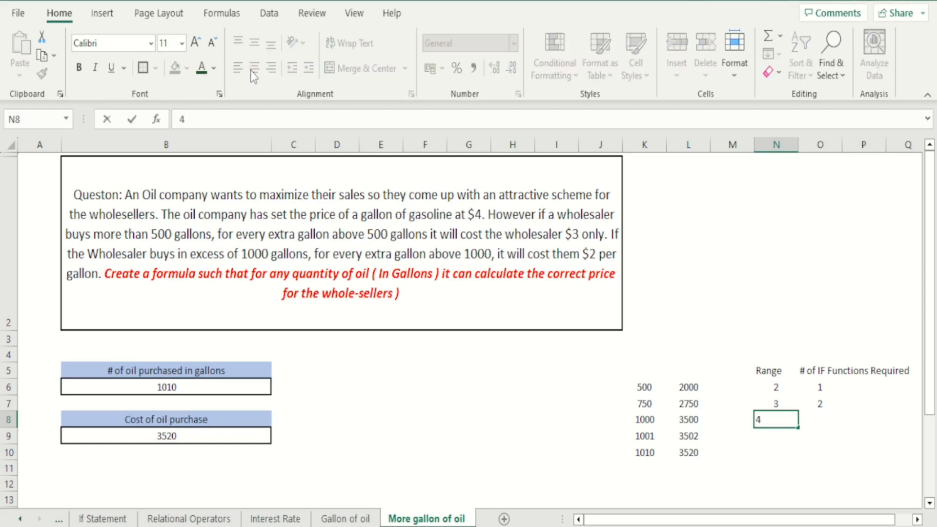
key(Return)
key(Up)
click(252, 71)
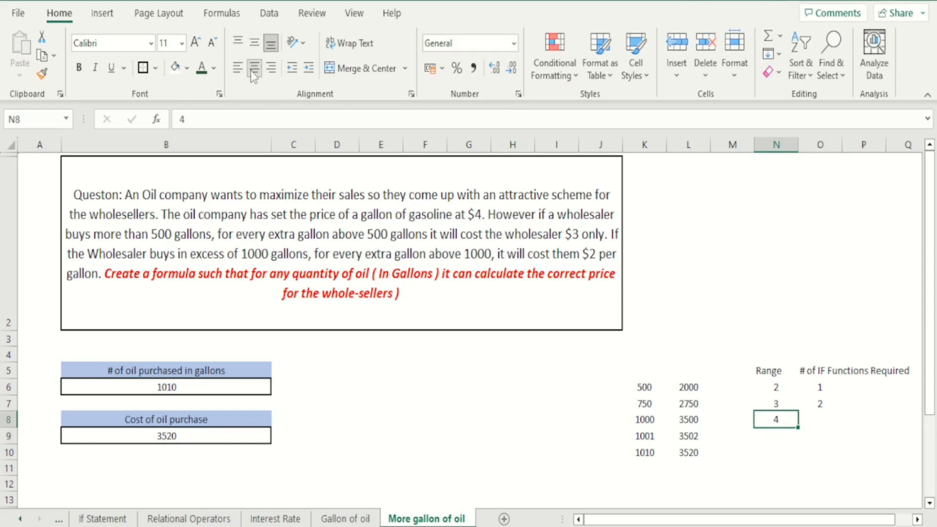
- Enter 3 as the required number of IF functions in O8 and center it horizontally
key(Right)
text(3)
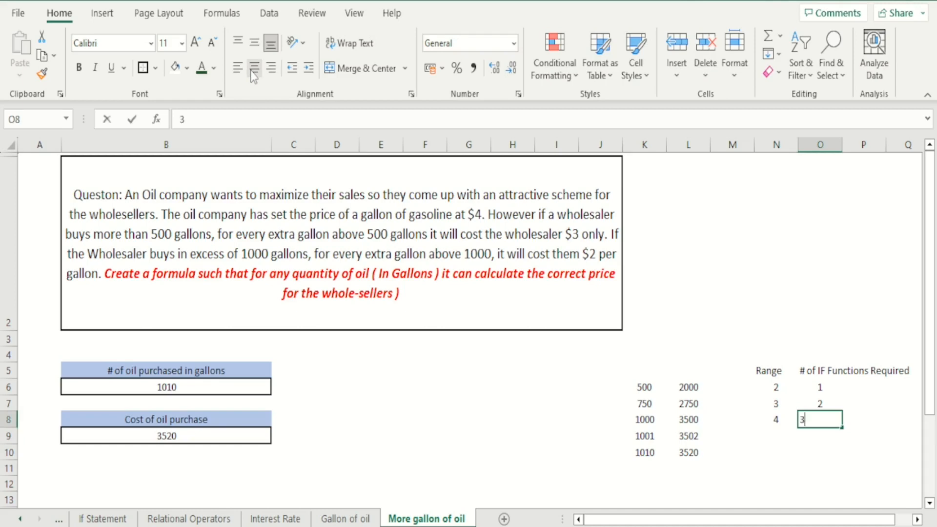
key(Return)
key(Up)
click(252, 70)
key(Down)
key(Left)
key(Right)
key(Up)
key(Down)
key(Left)
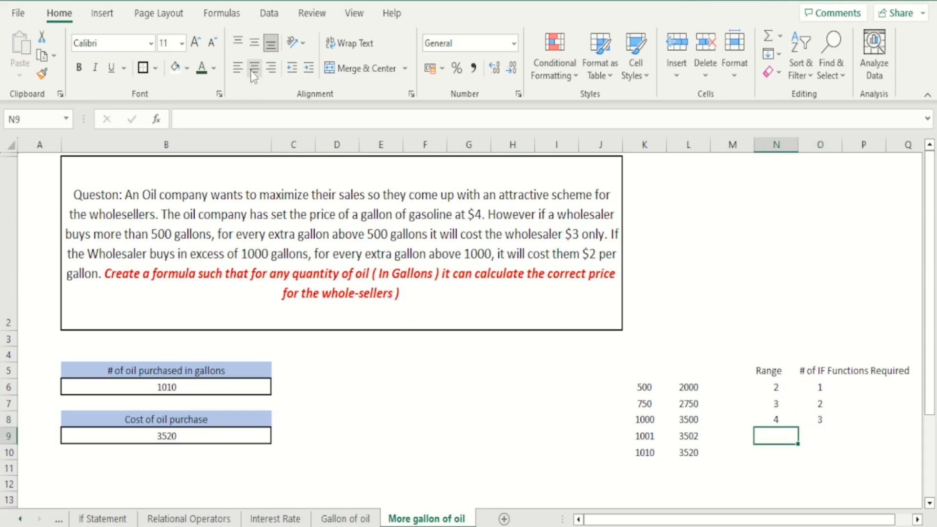